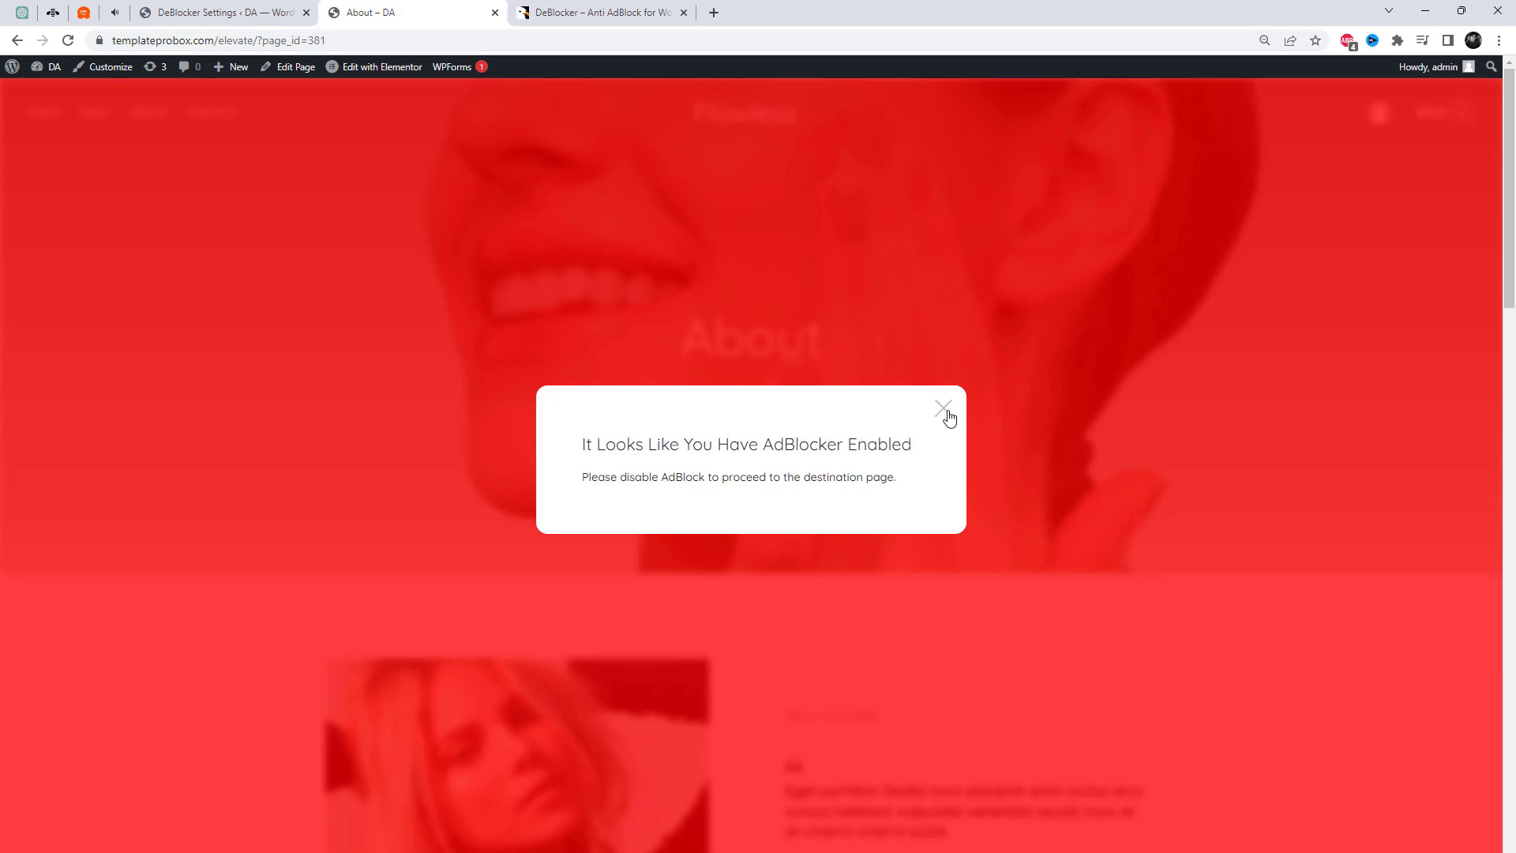
Open the site's Contact page and dismiss the ad-blocker popup.
click(207, 113)
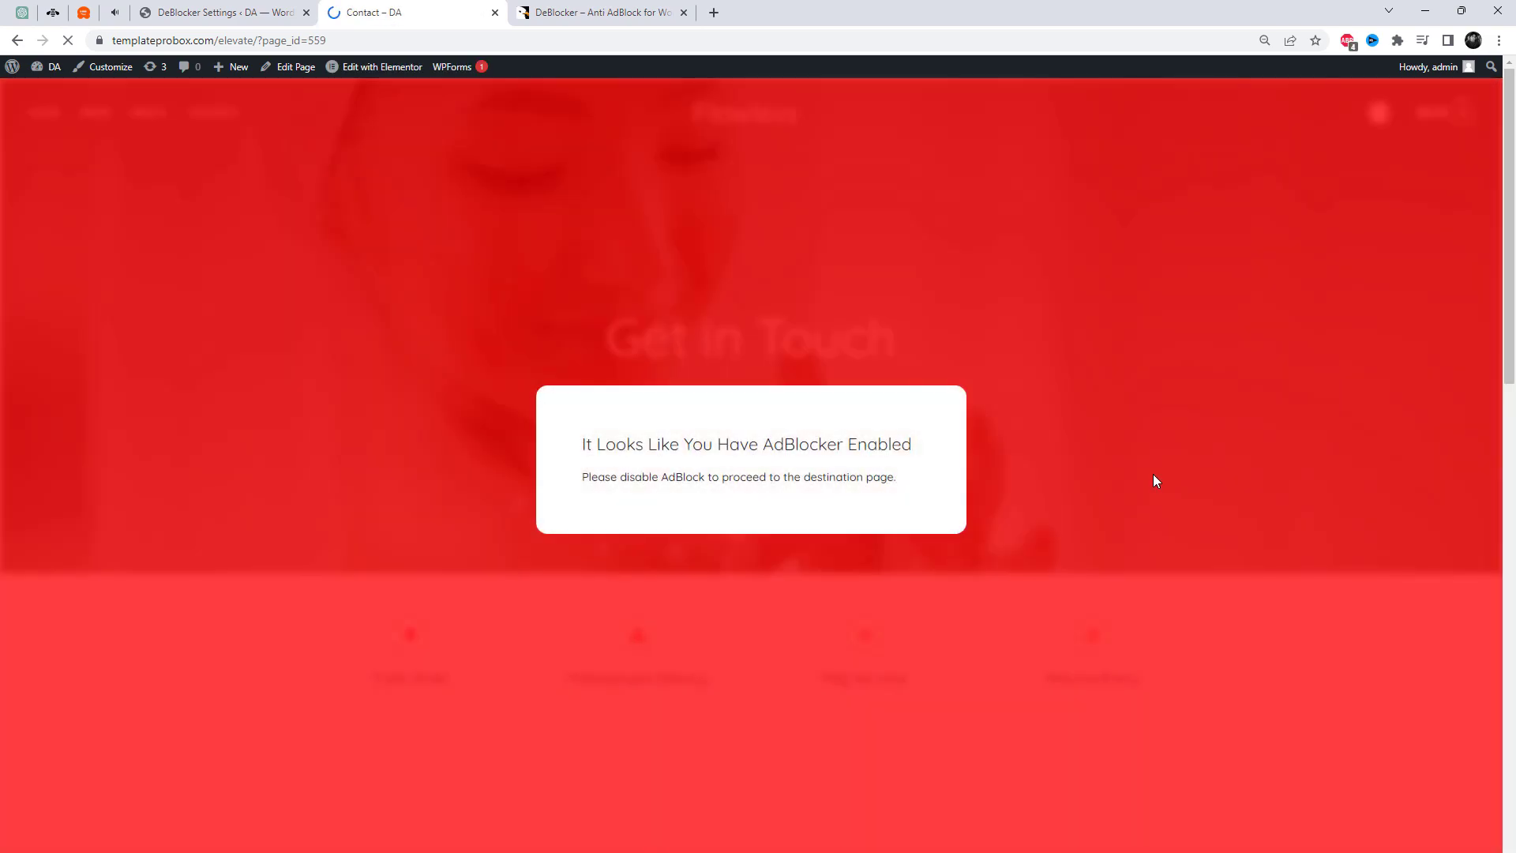
click(943, 409)
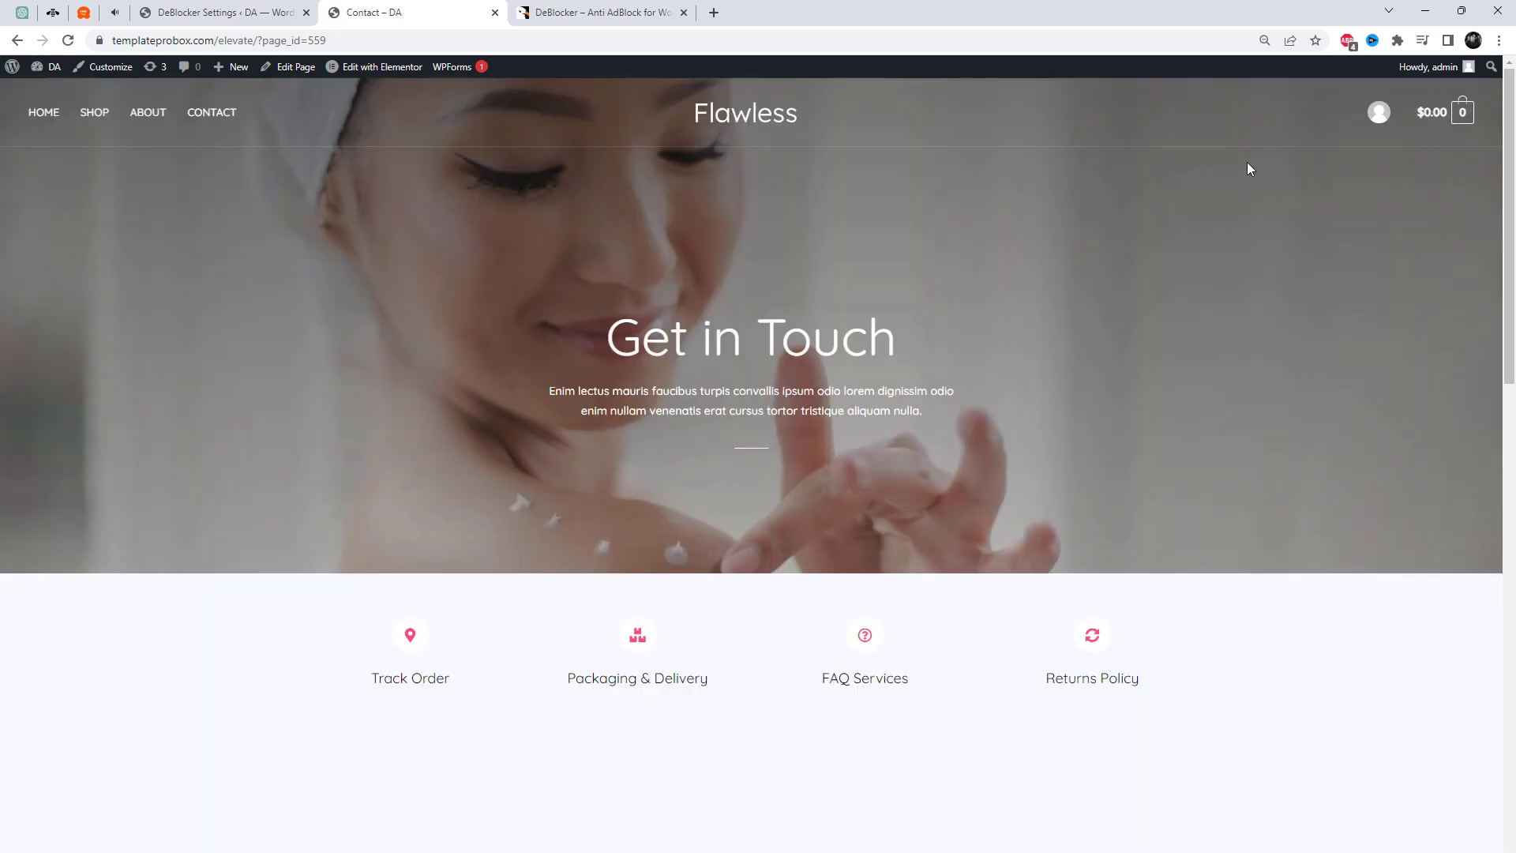
Turn off Adblock Plus for the whole website, refresh, and check the About and Contact pages for the popup.
click(1348, 42)
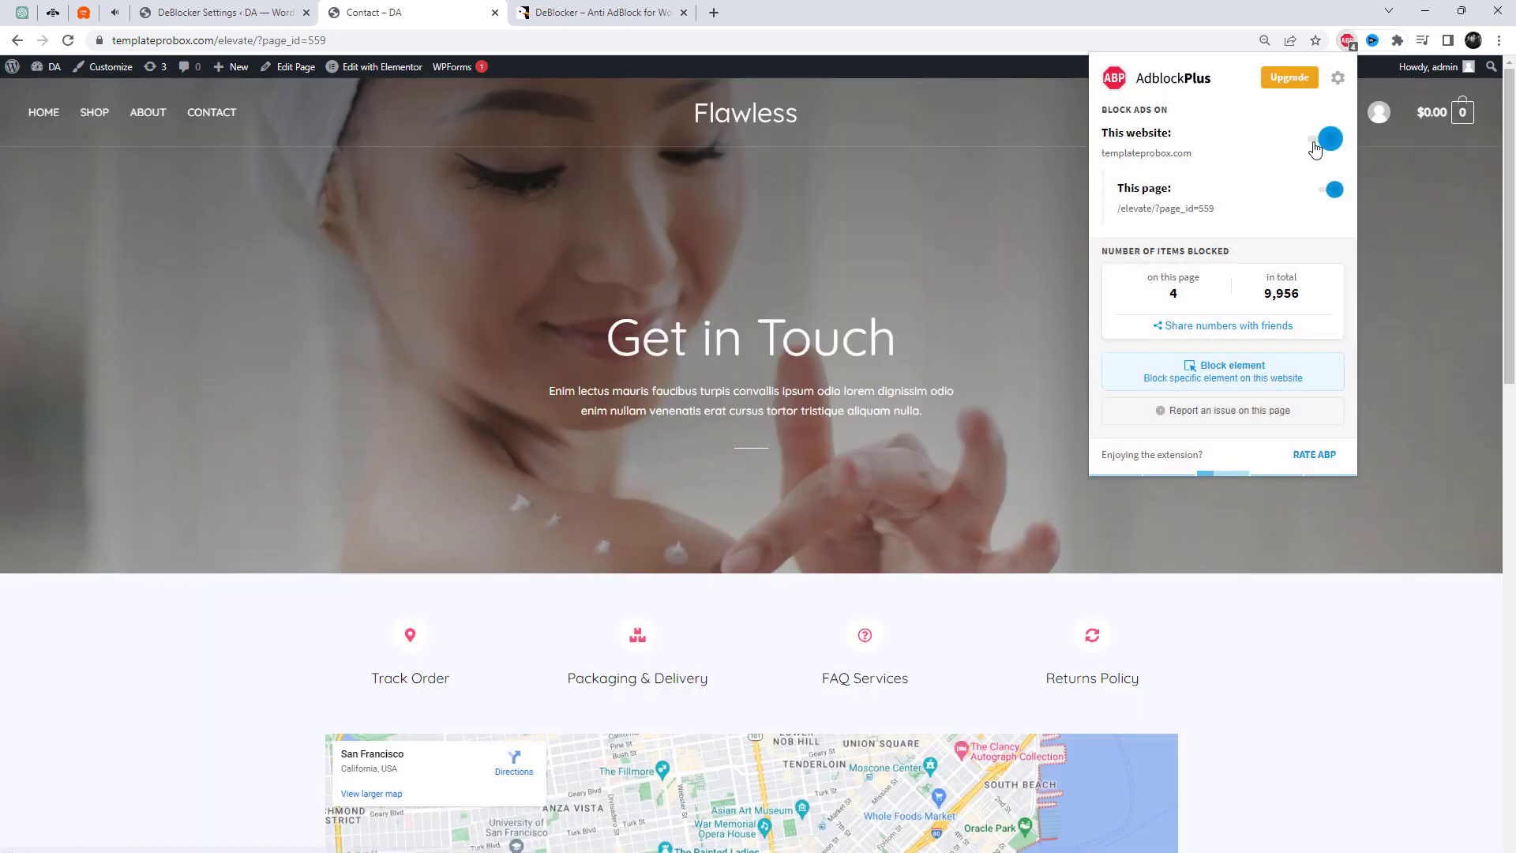
click(1315, 146)
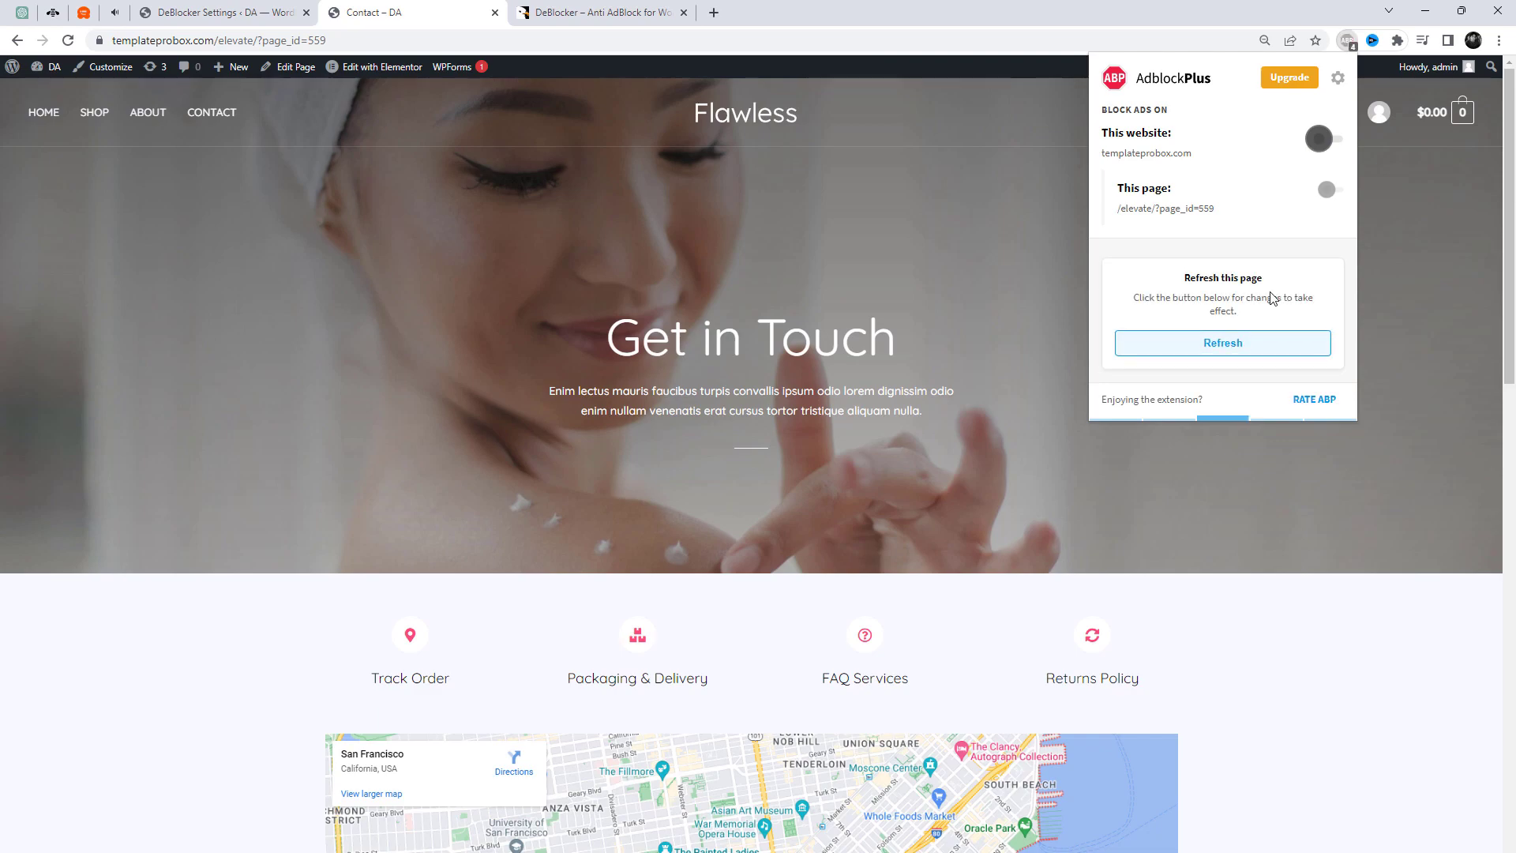
click(1235, 350)
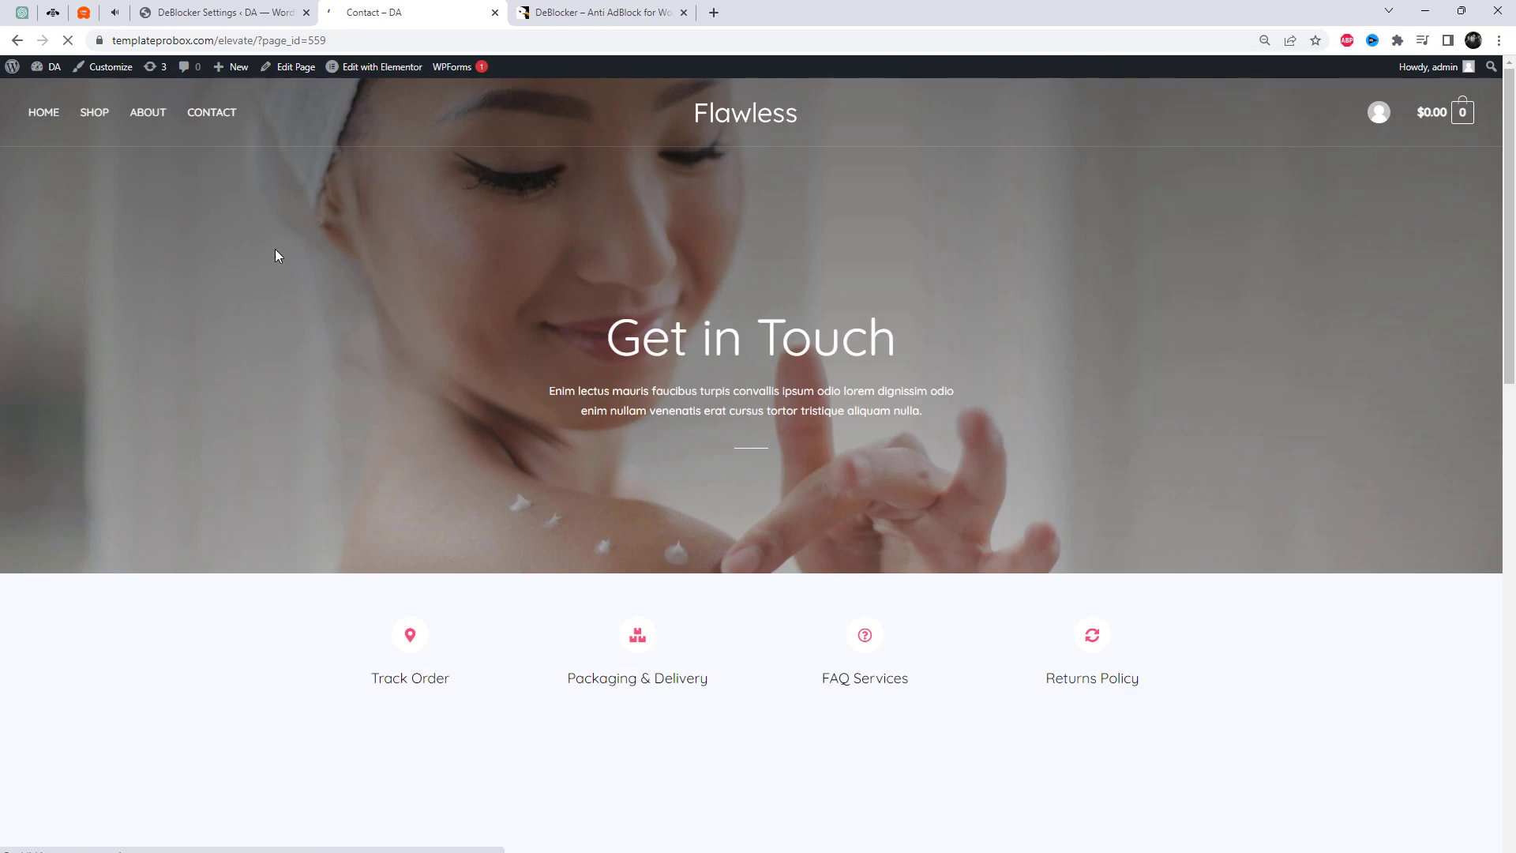
click(157, 119)
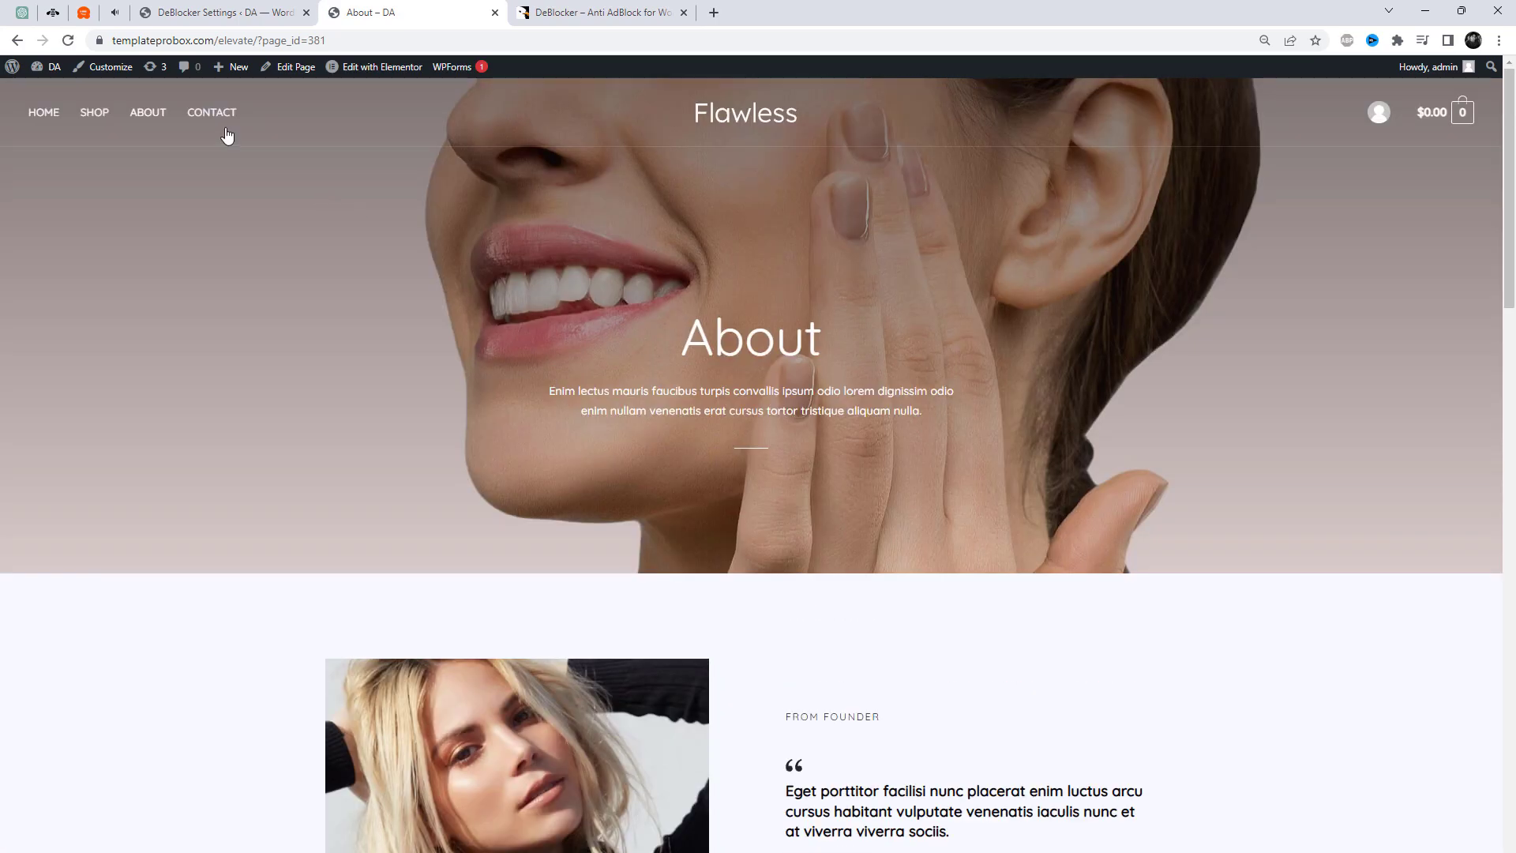
click(223, 118)
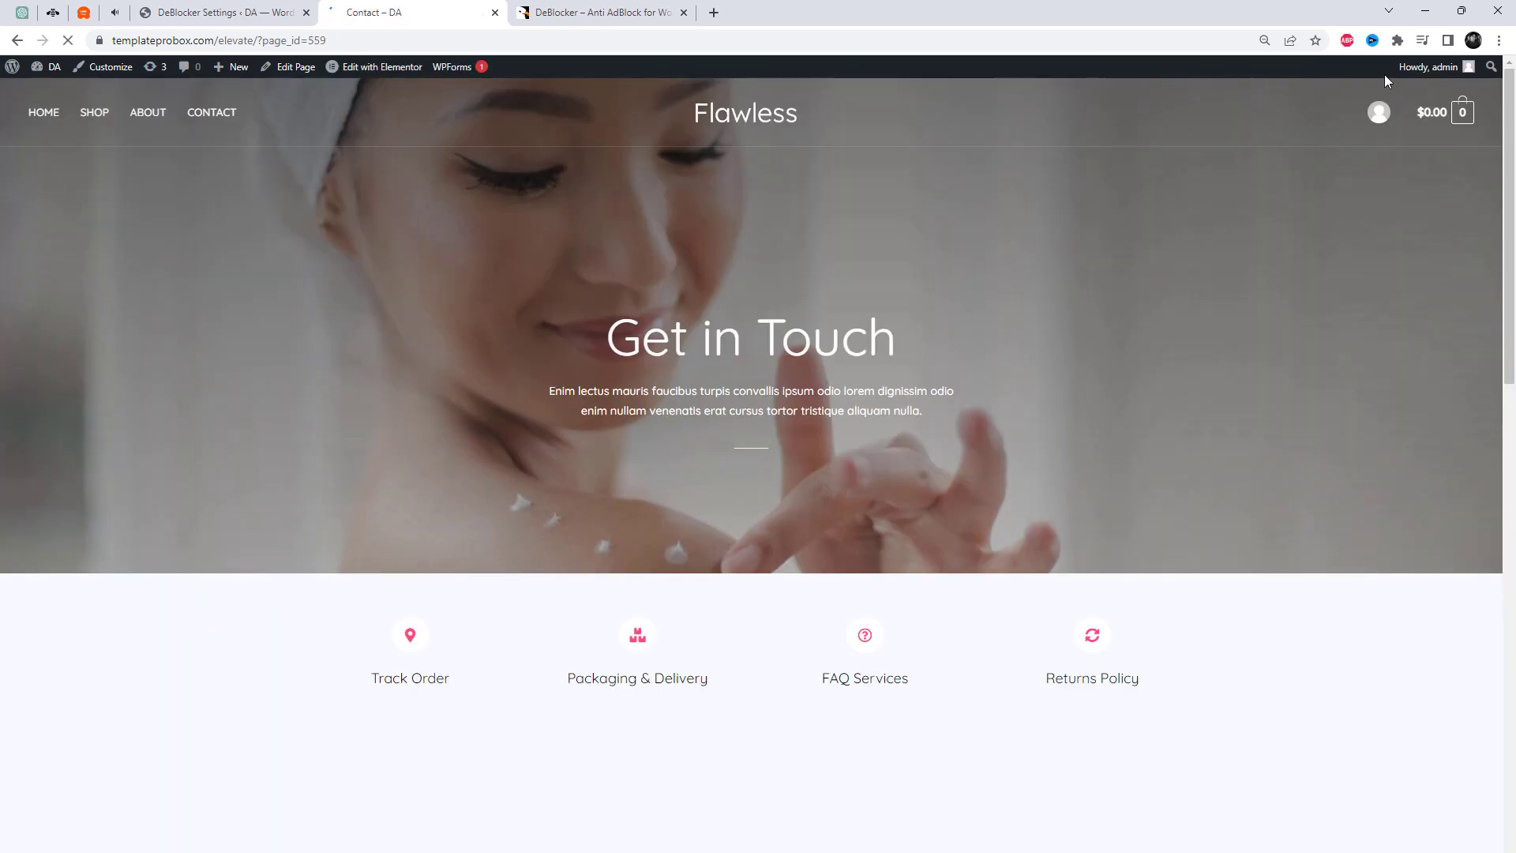
Turn Adblock Plus blocking back on for this website and refresh the Contact page.
click(1346, 43)
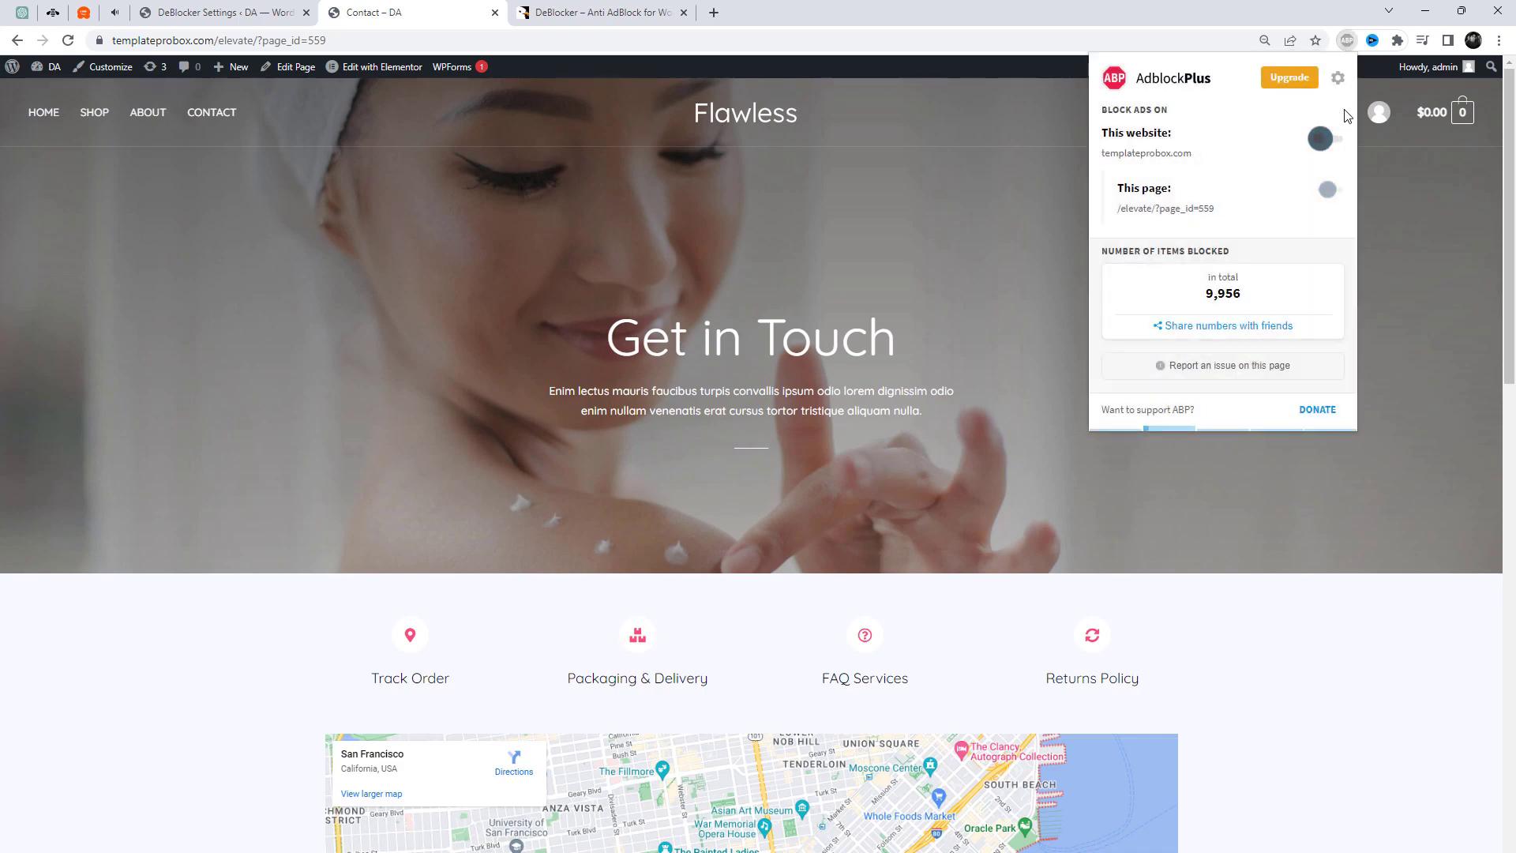
click(1330, 142)
click(1231, 351)
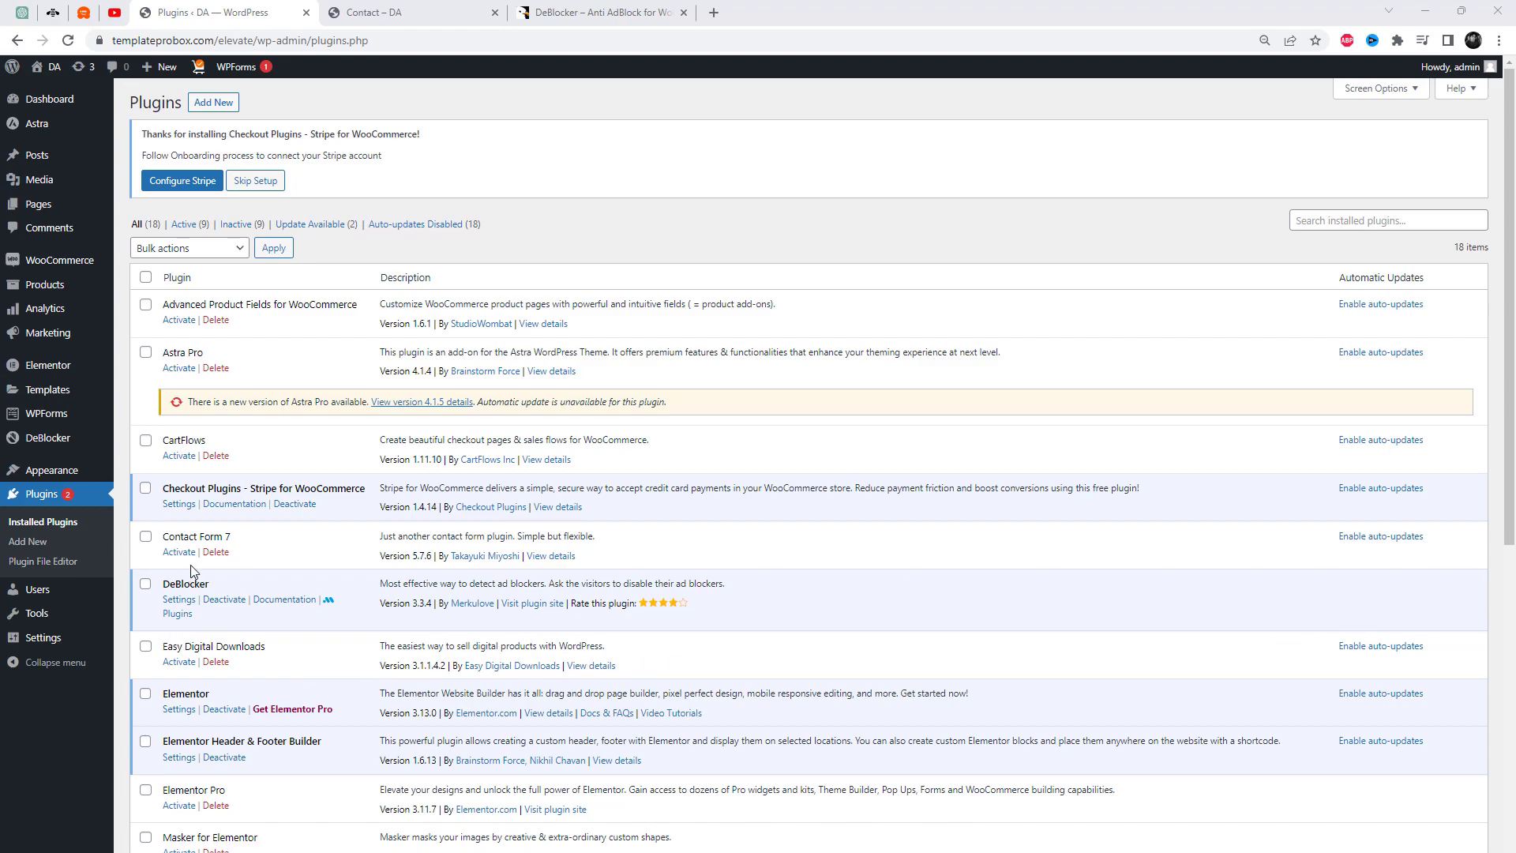
View the DeBlocker product page on CodeCanyon, highlighting its title, and return to the WordPress plugin list.
click(577, 6)
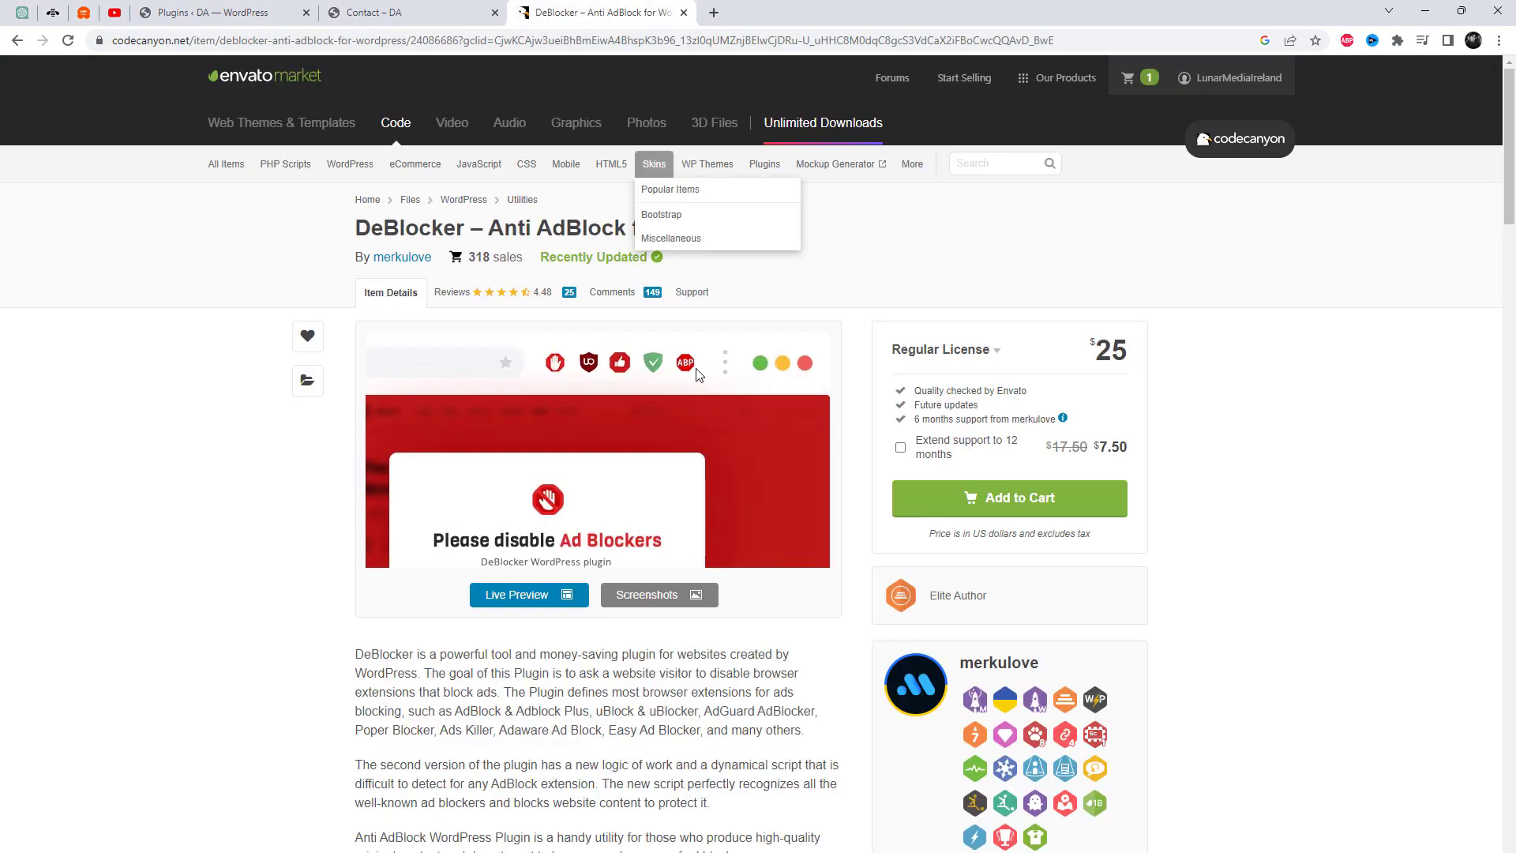
drag(357, 228, 917, 244)
click(917, 244)
click(237, 12)
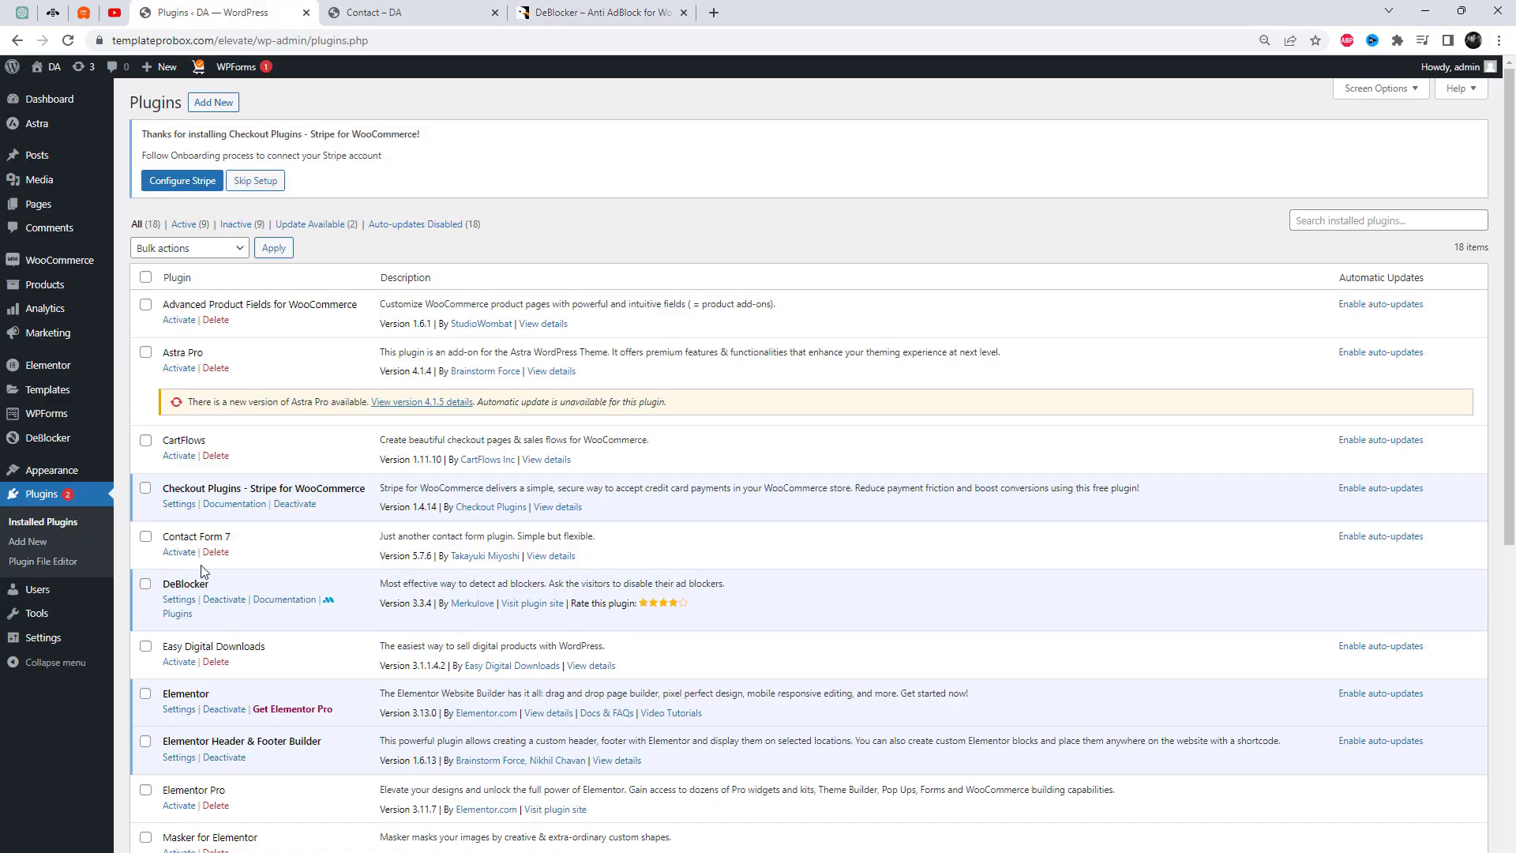
Open the DeBlocker plugin's settings and review the available detection algorithms, leaving Inline selected.
click(178, 601)
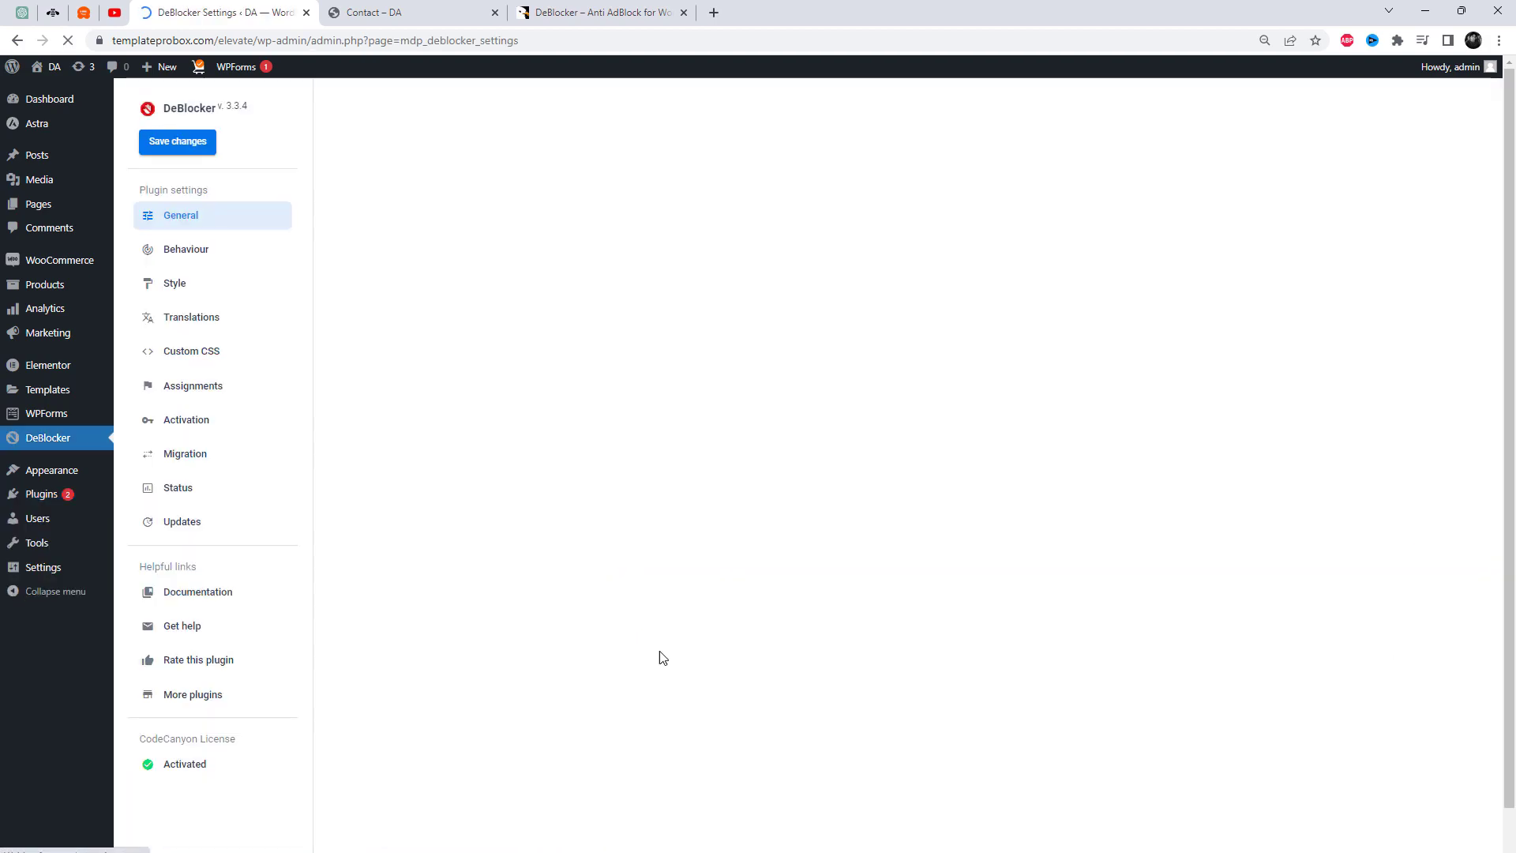
click(541, 151)
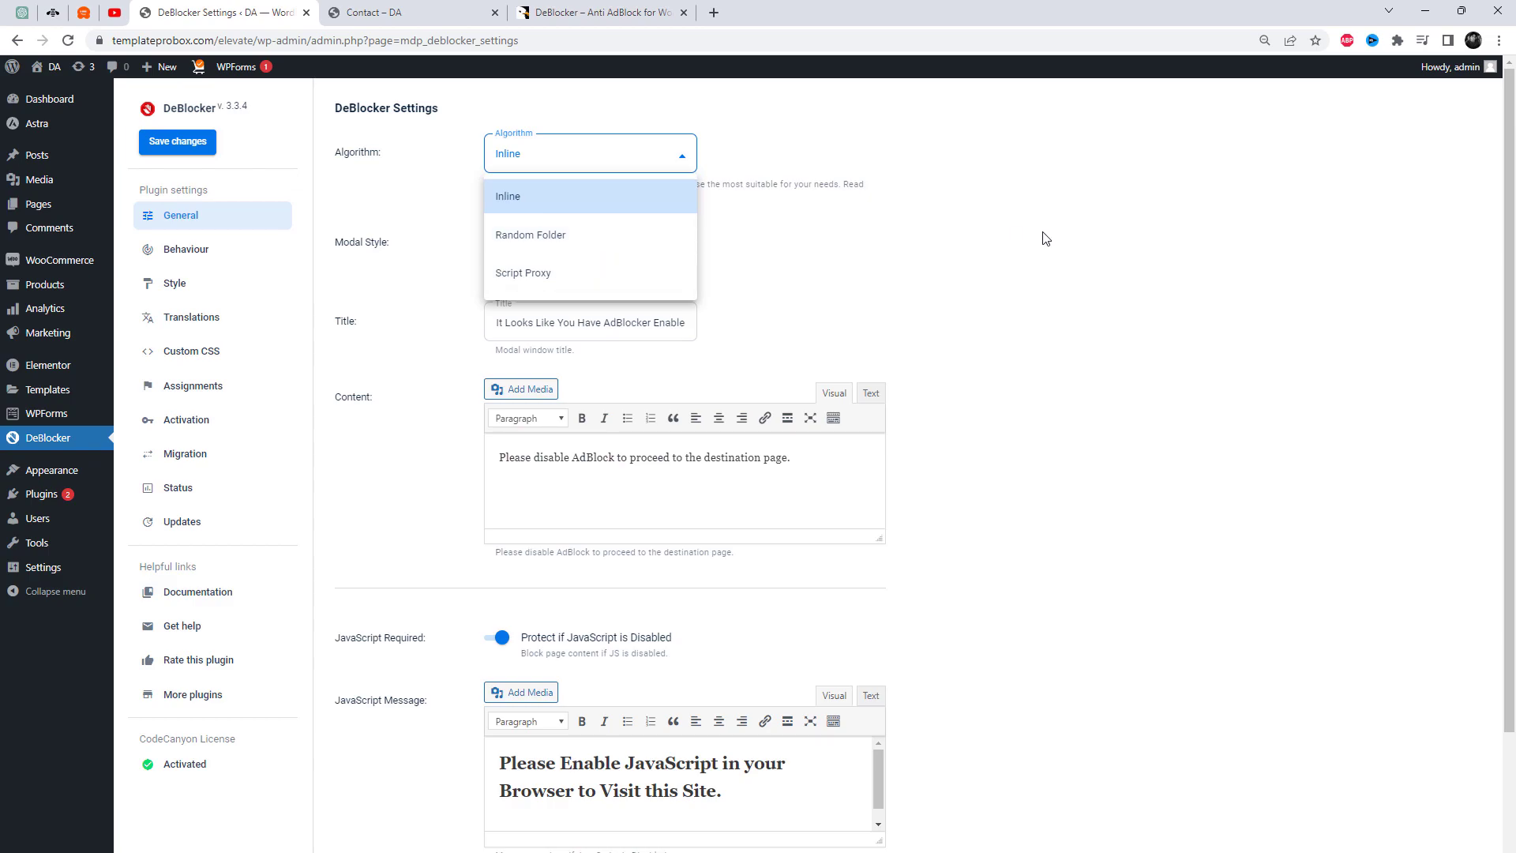
click(1018, 240)
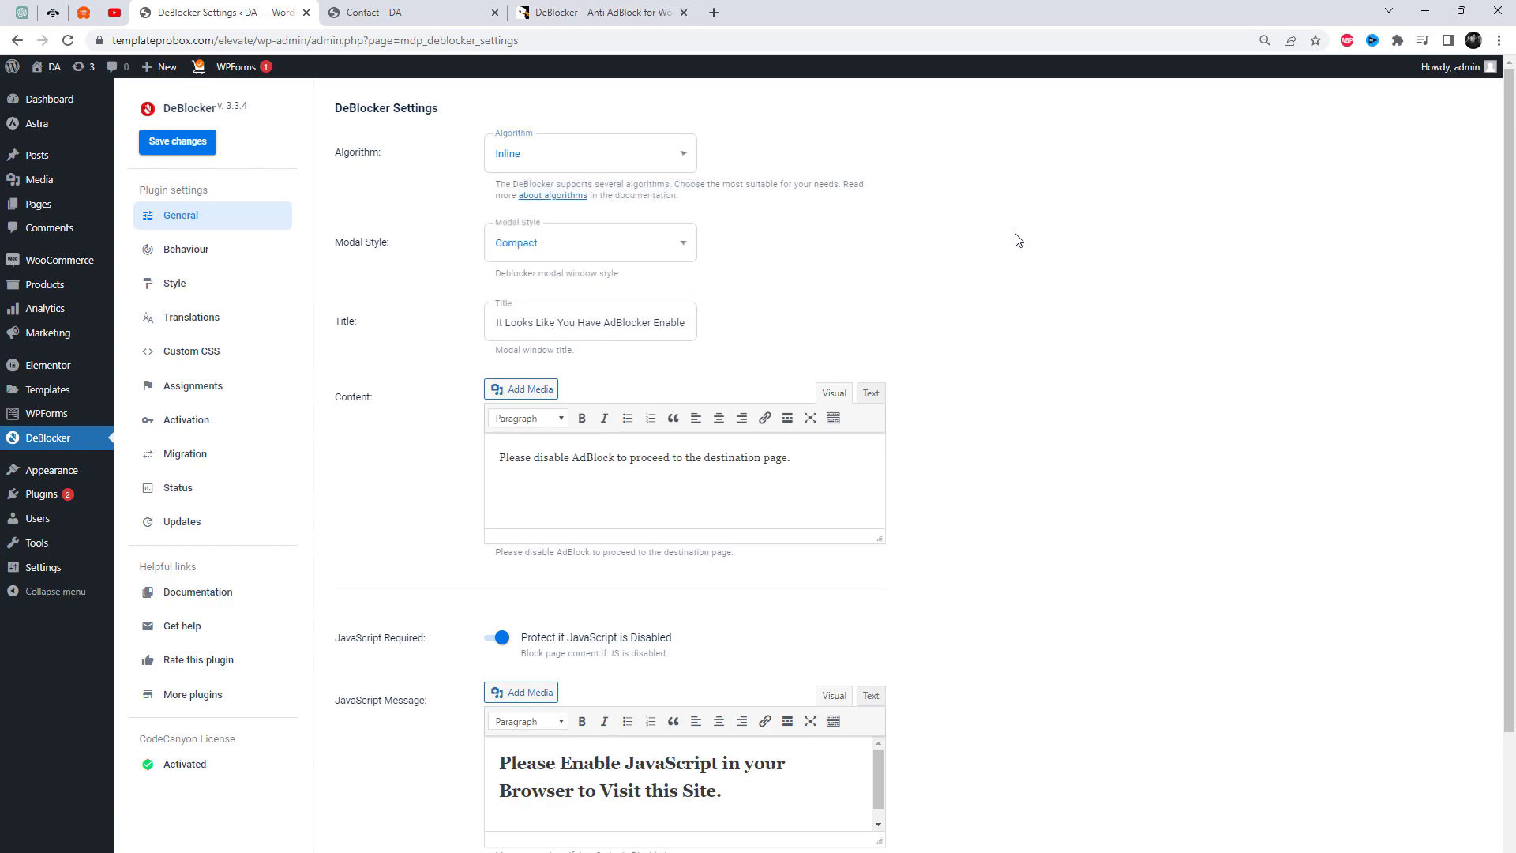
drag(698, 203, 491, 194)
Set the DeBlocker modal style to Full Screen.
click(531, 250)
click(531, 249)
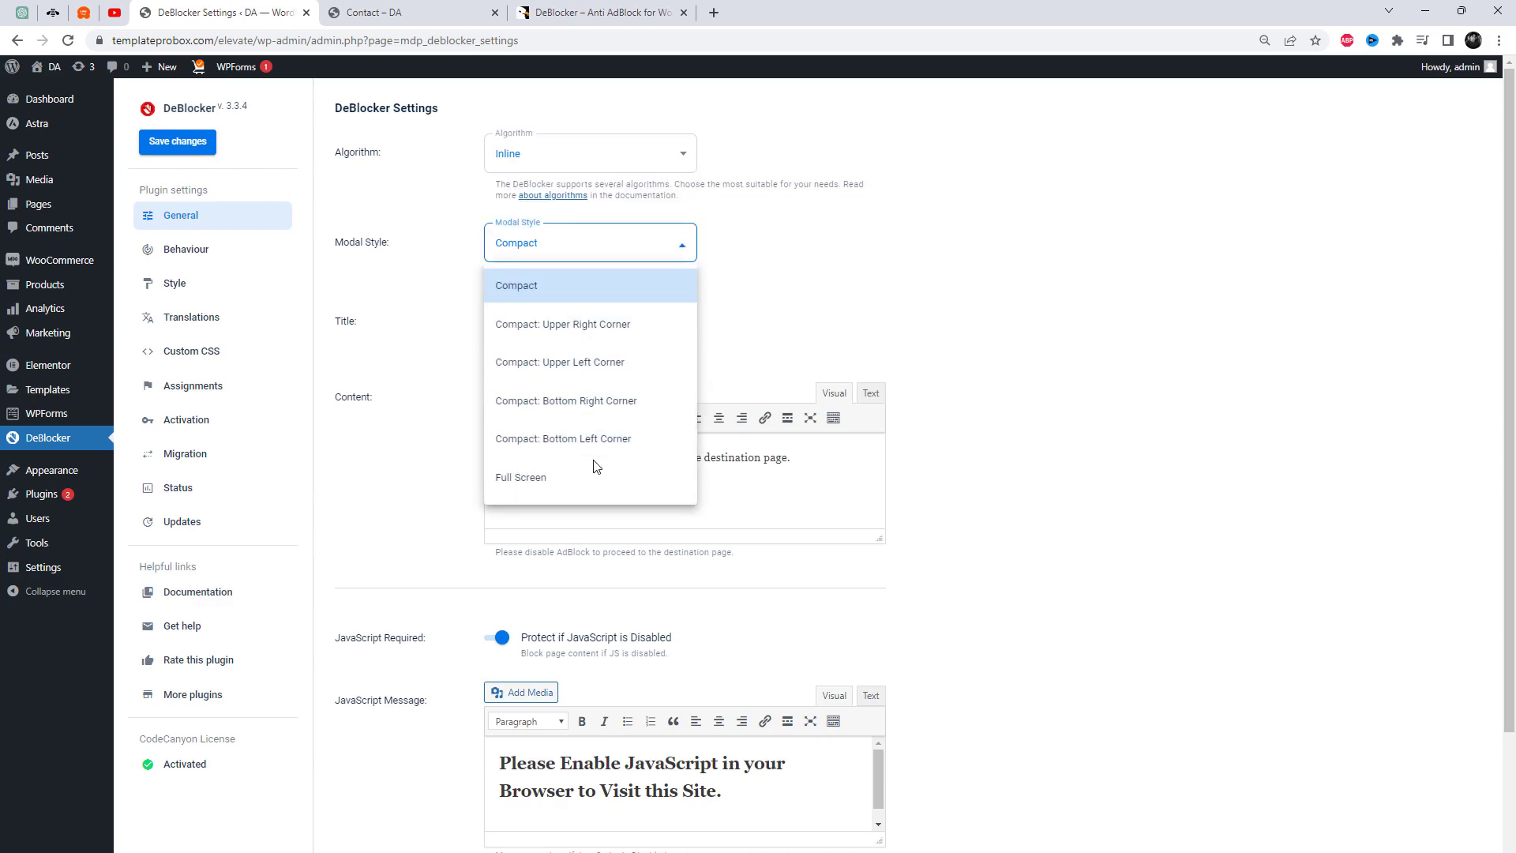
click(554, 478)
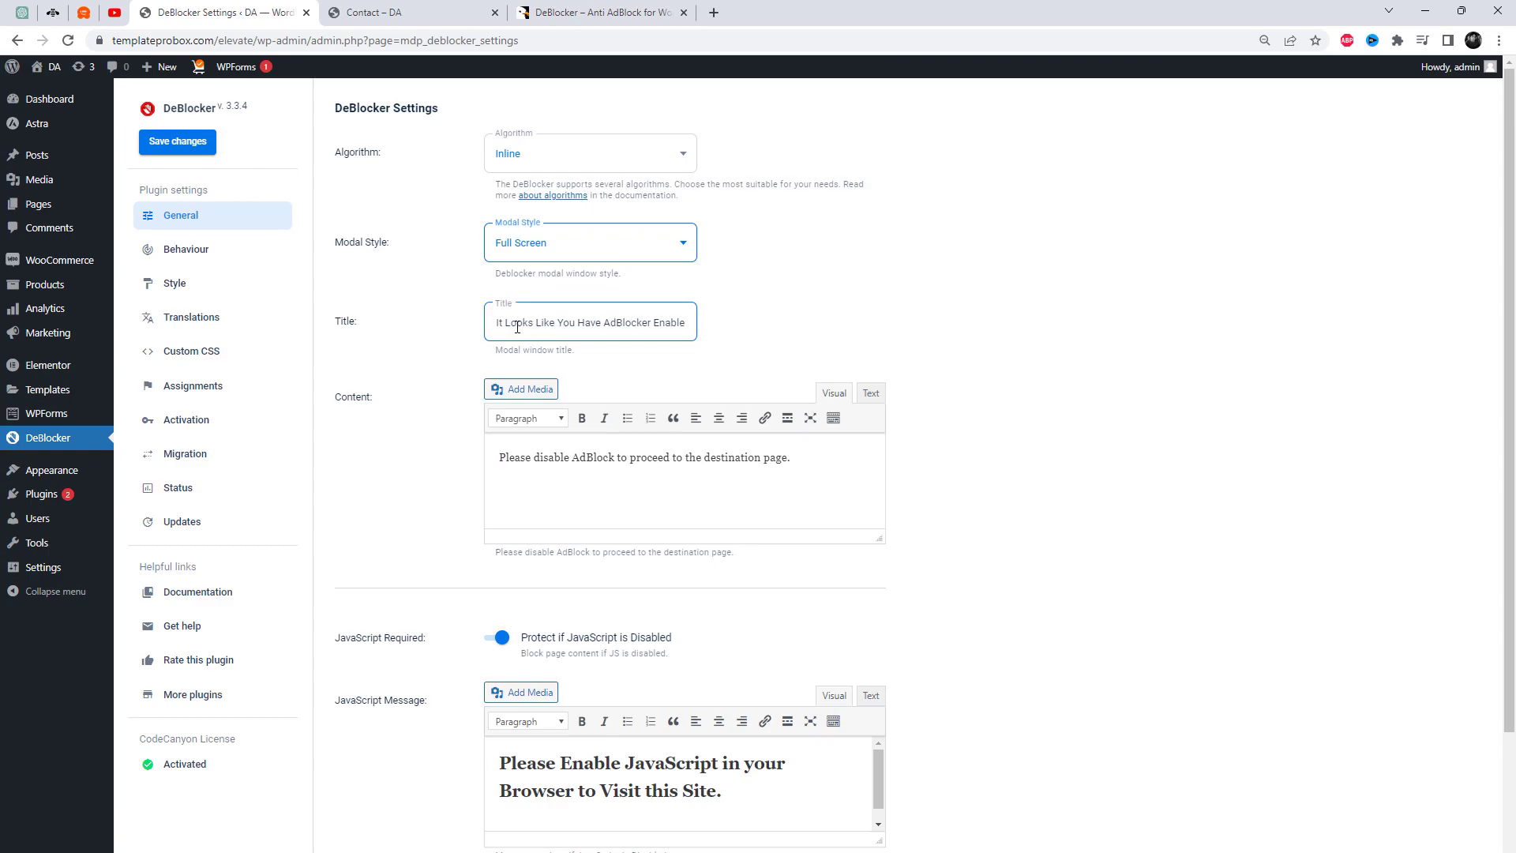
Append ". Please disable it." to the end of the modal window title.
drag(518, 326, 767, 339)
click(632, 326)
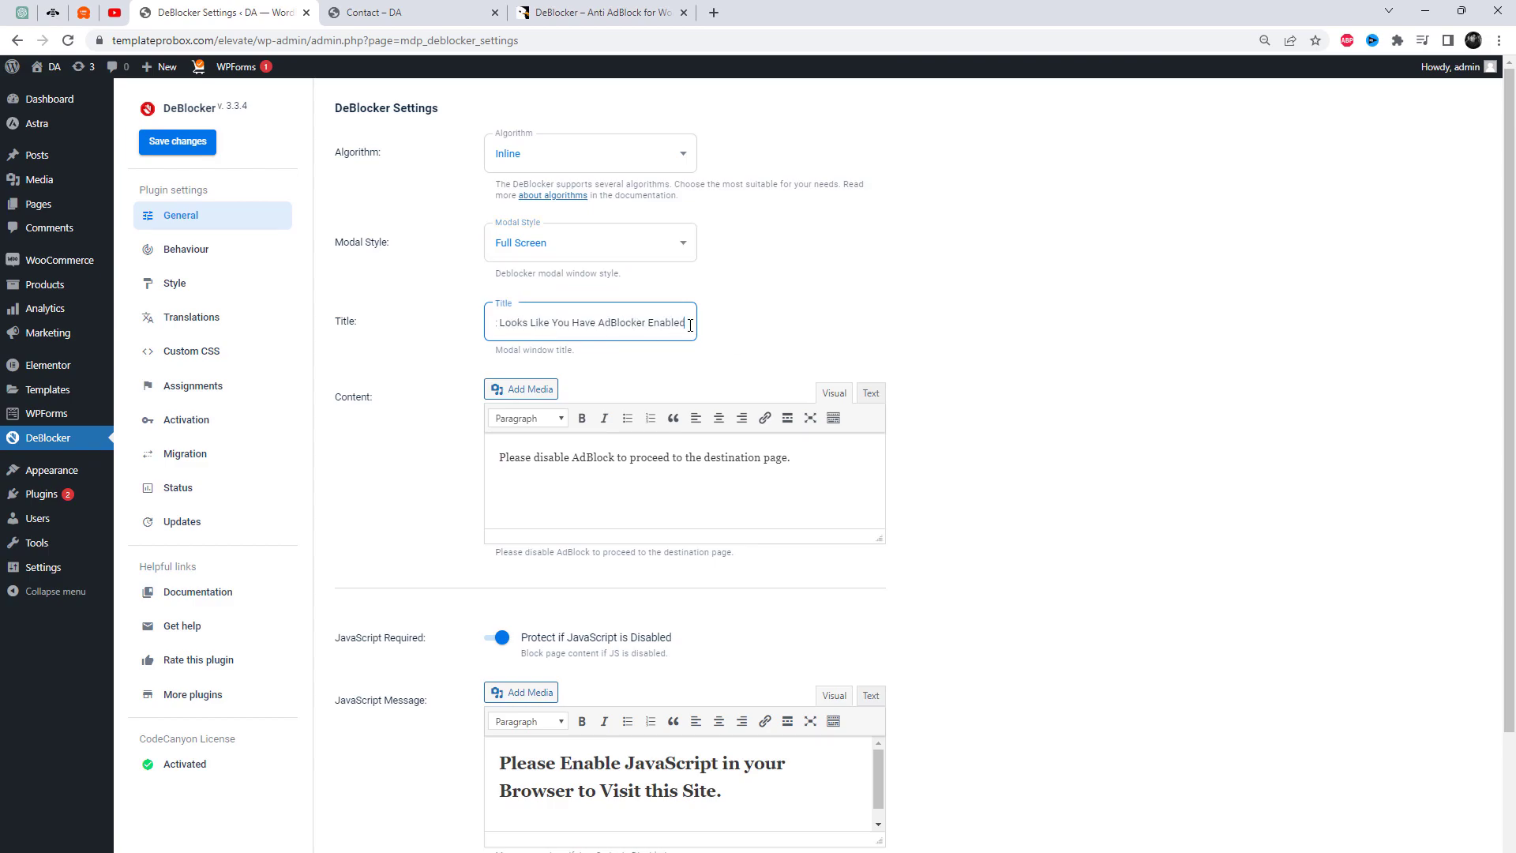
text(. Please disable it.)
click(976, 553)
Insert an empty line above the AdBlock message in the modal's content.
drag(803, 460, 466, 450)
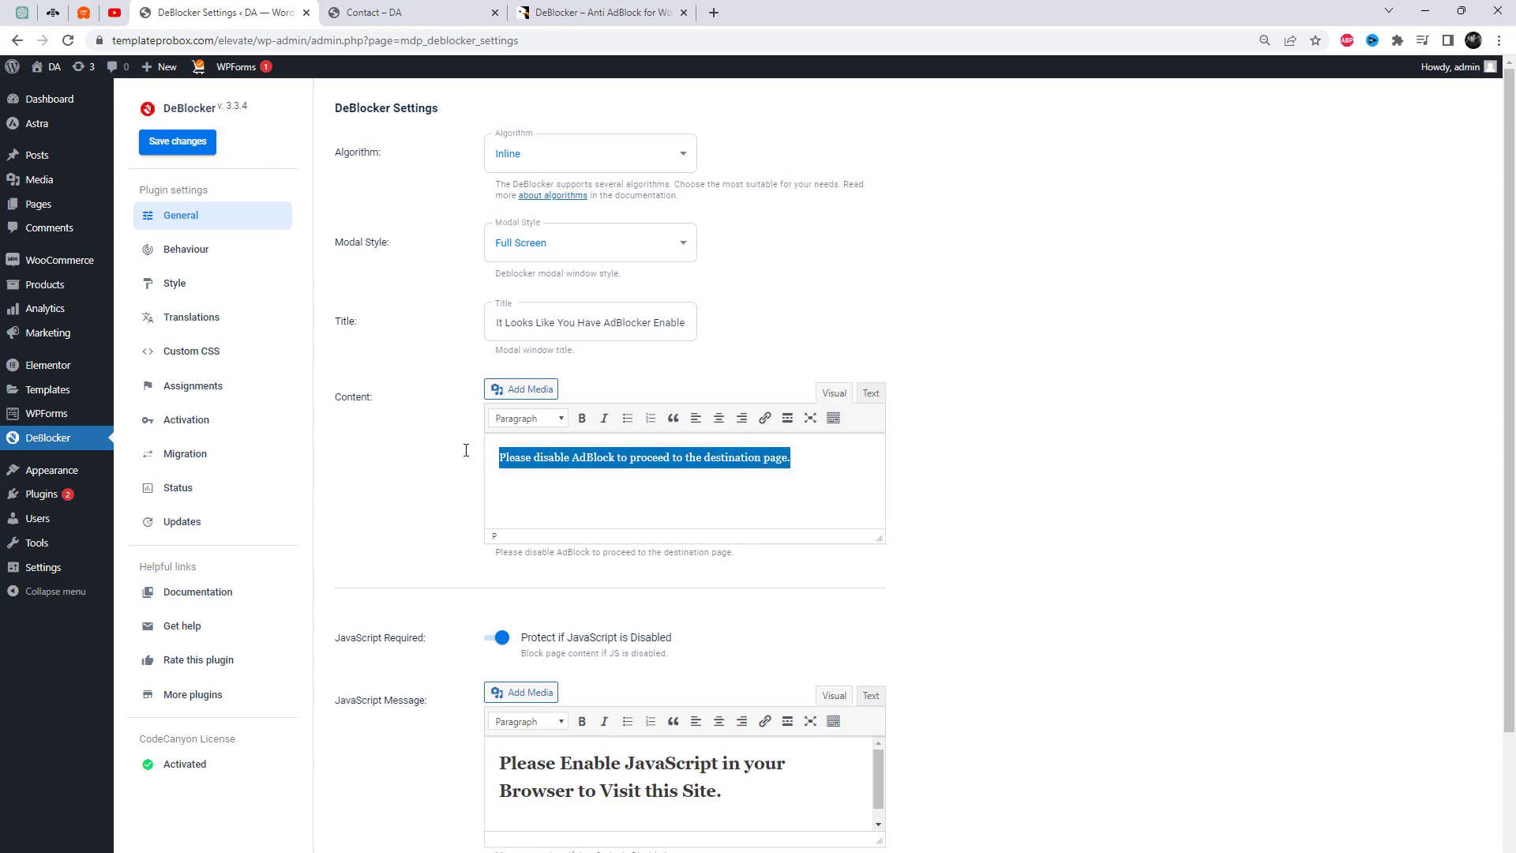
scroll(993, 550, down, 2)
click(579, 370)
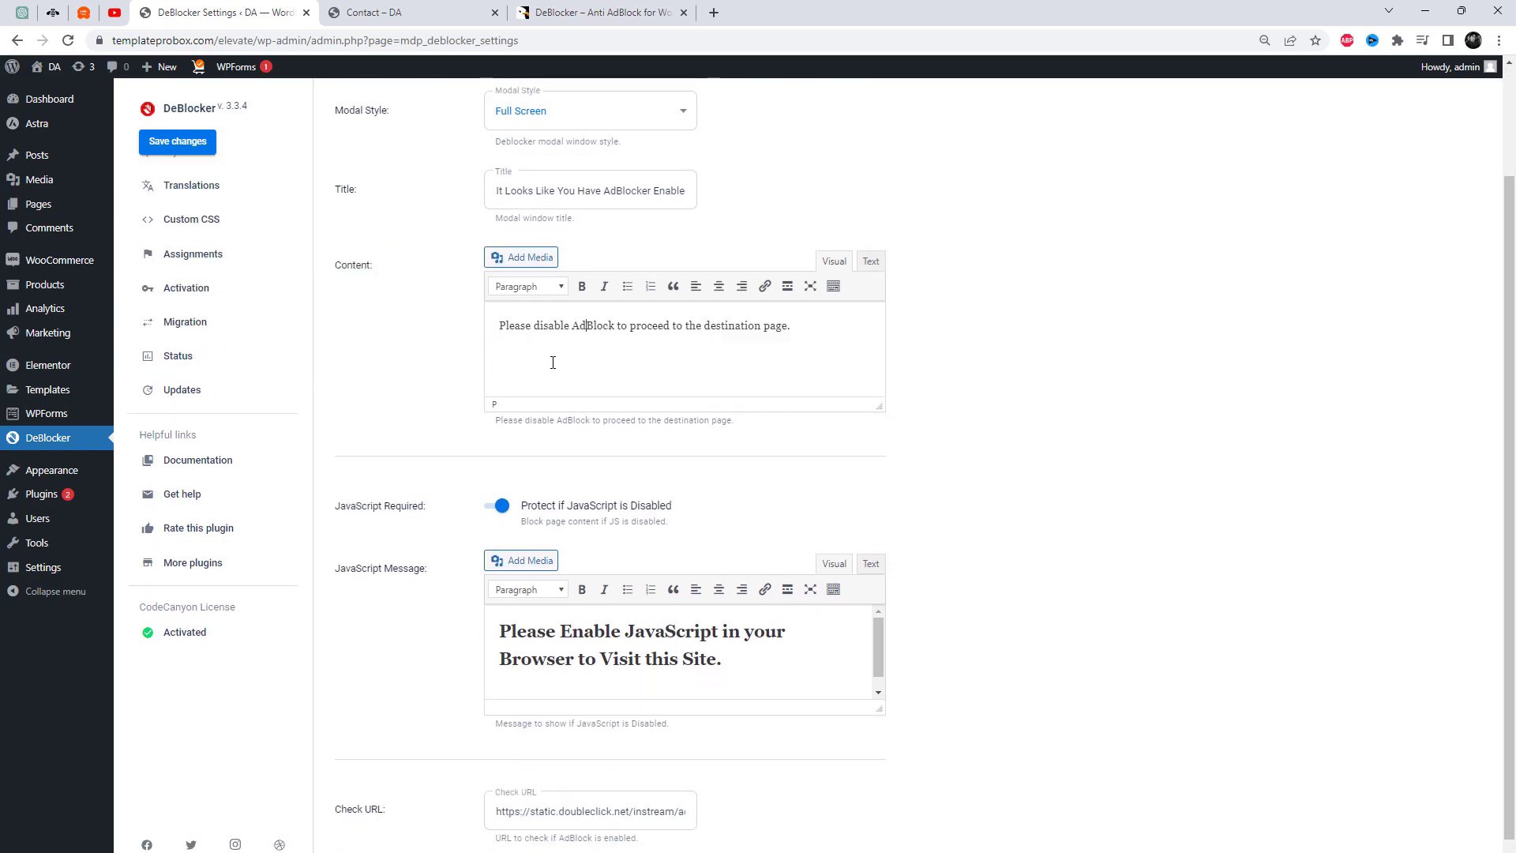
key(Return)
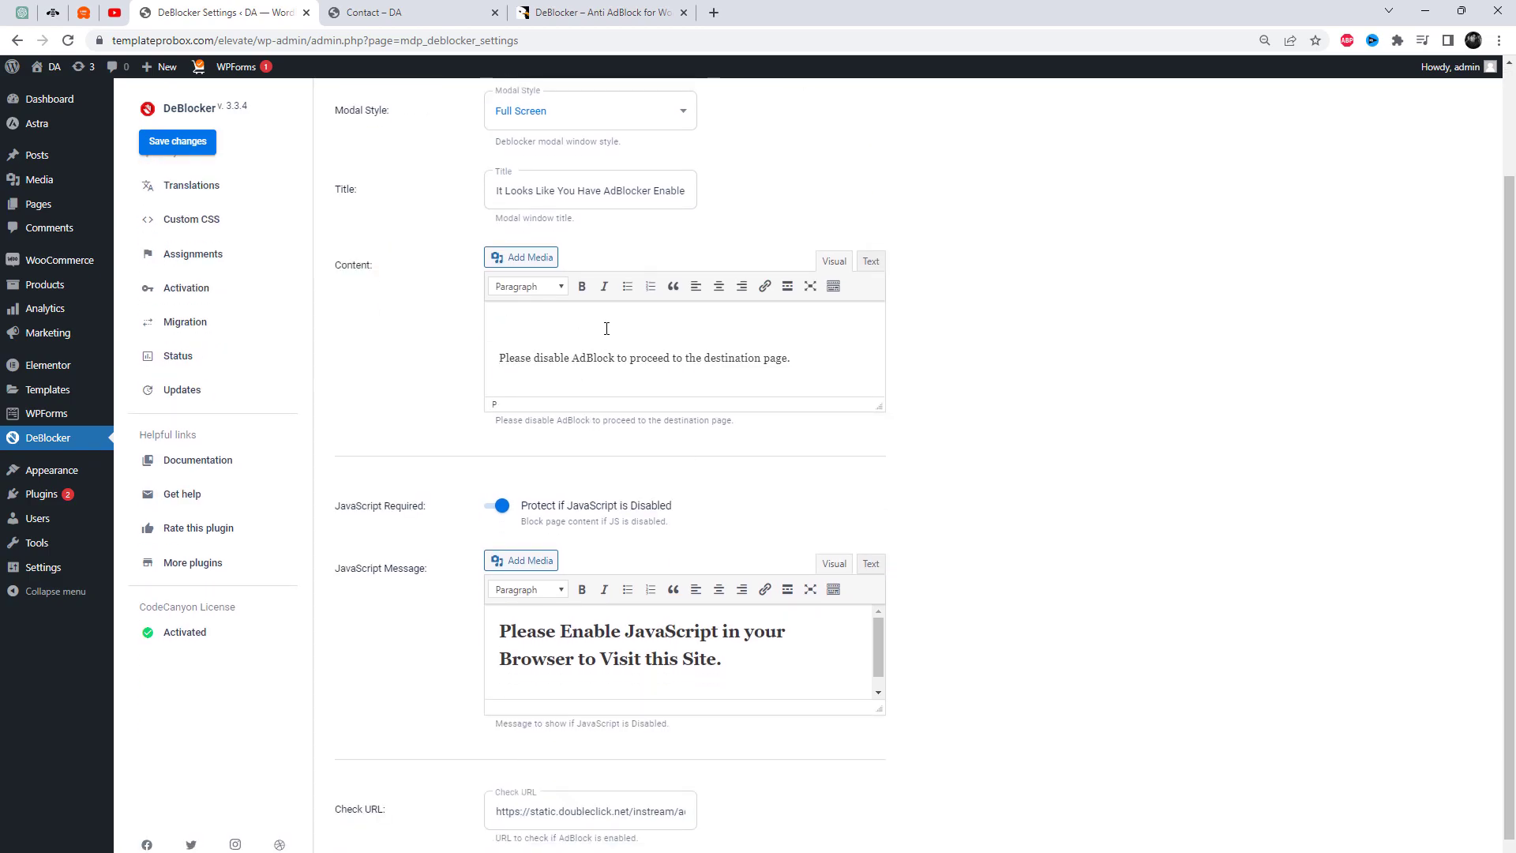
Switch the protection for disabled JavaScript off and back on, and review its message and the check URL.
scroll(993, 458, down, 1)
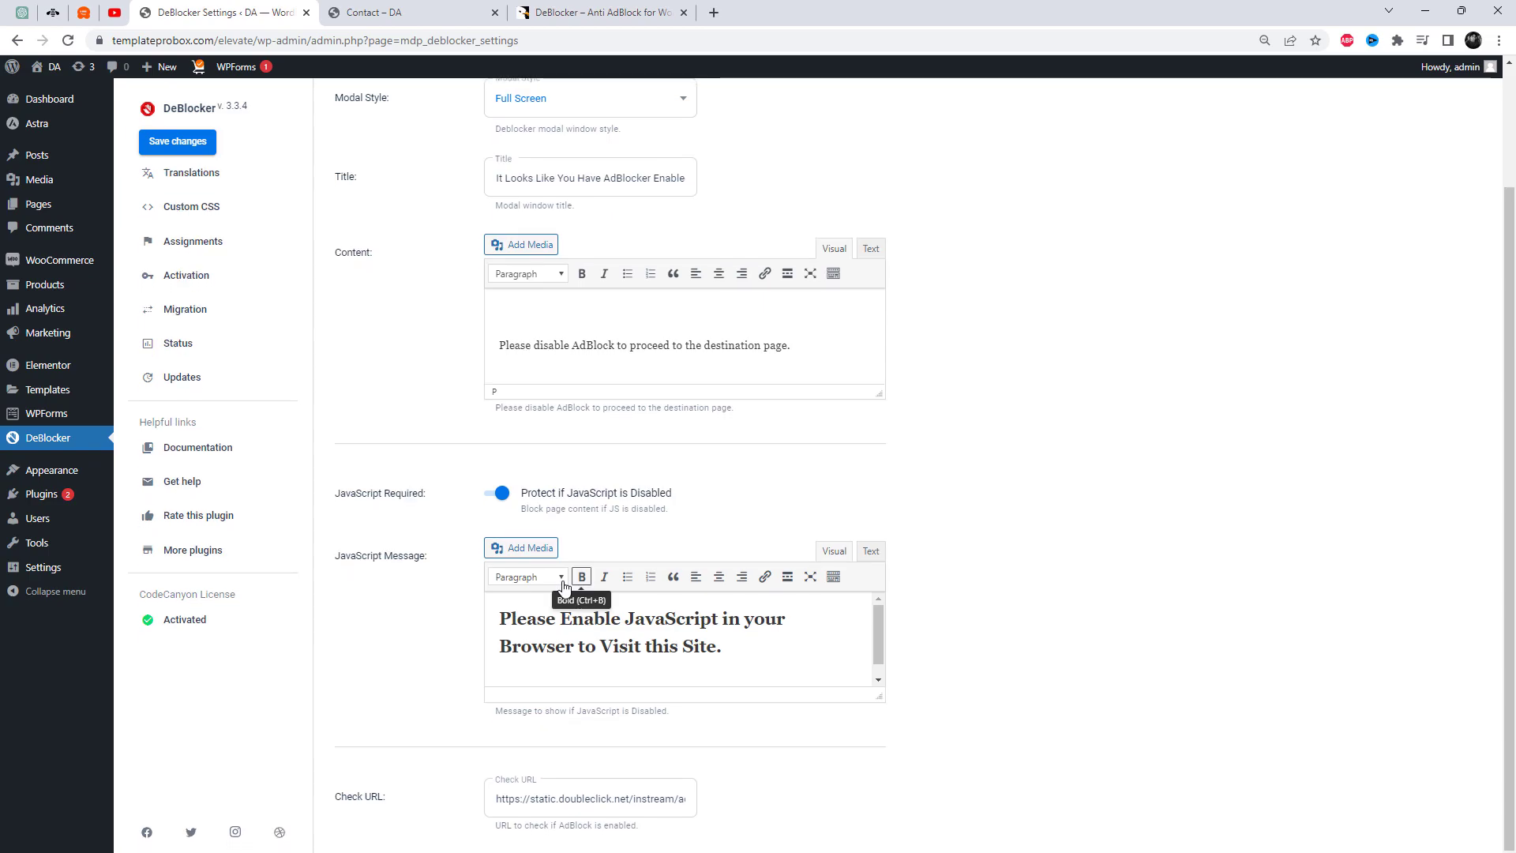
click(500, 495)
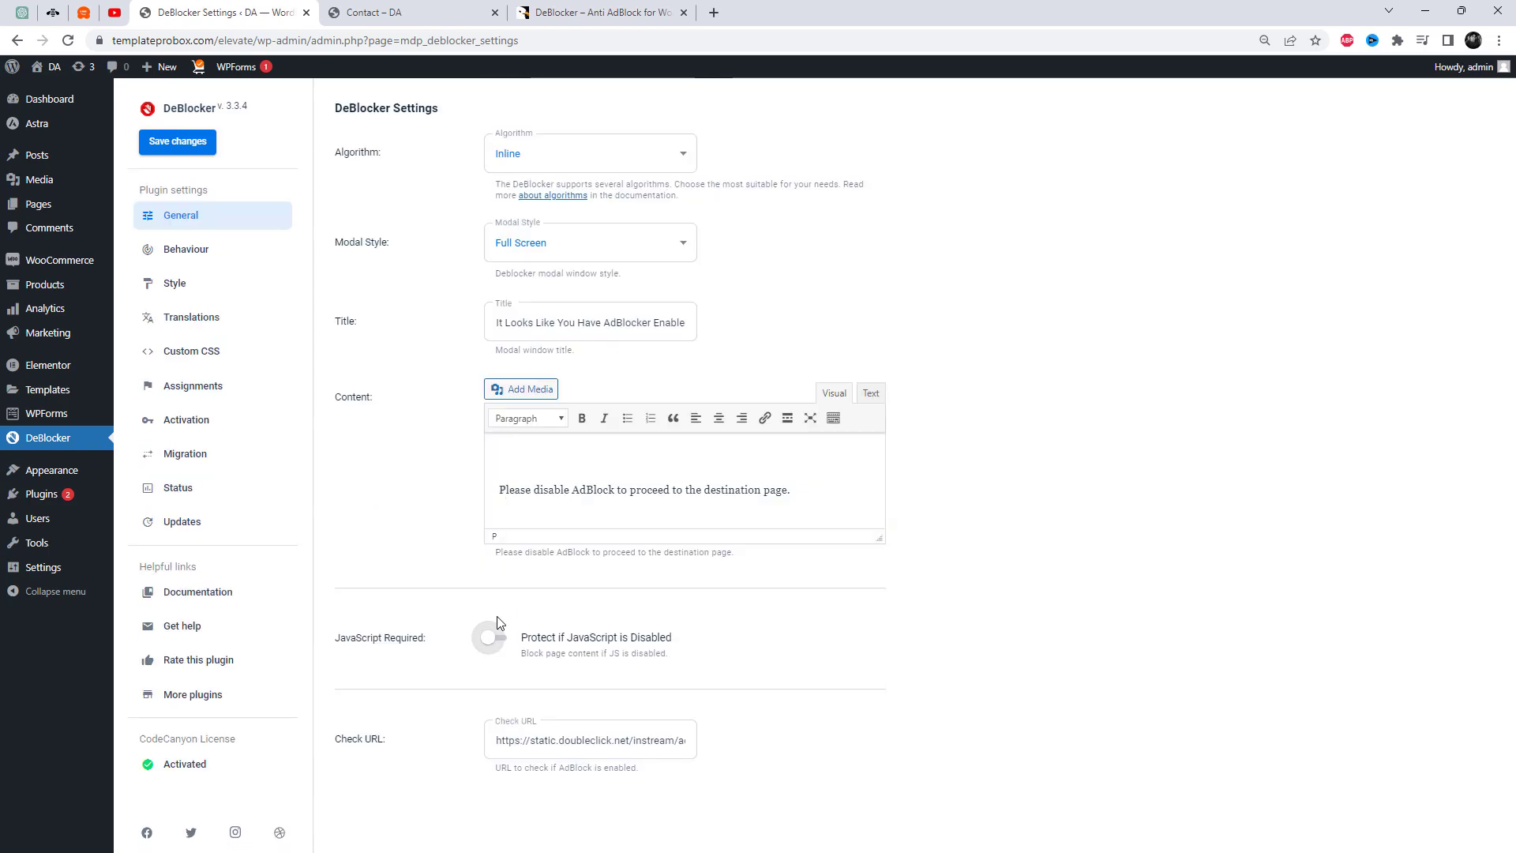
click(498, 644)
scroll(999, 704, down, 2)
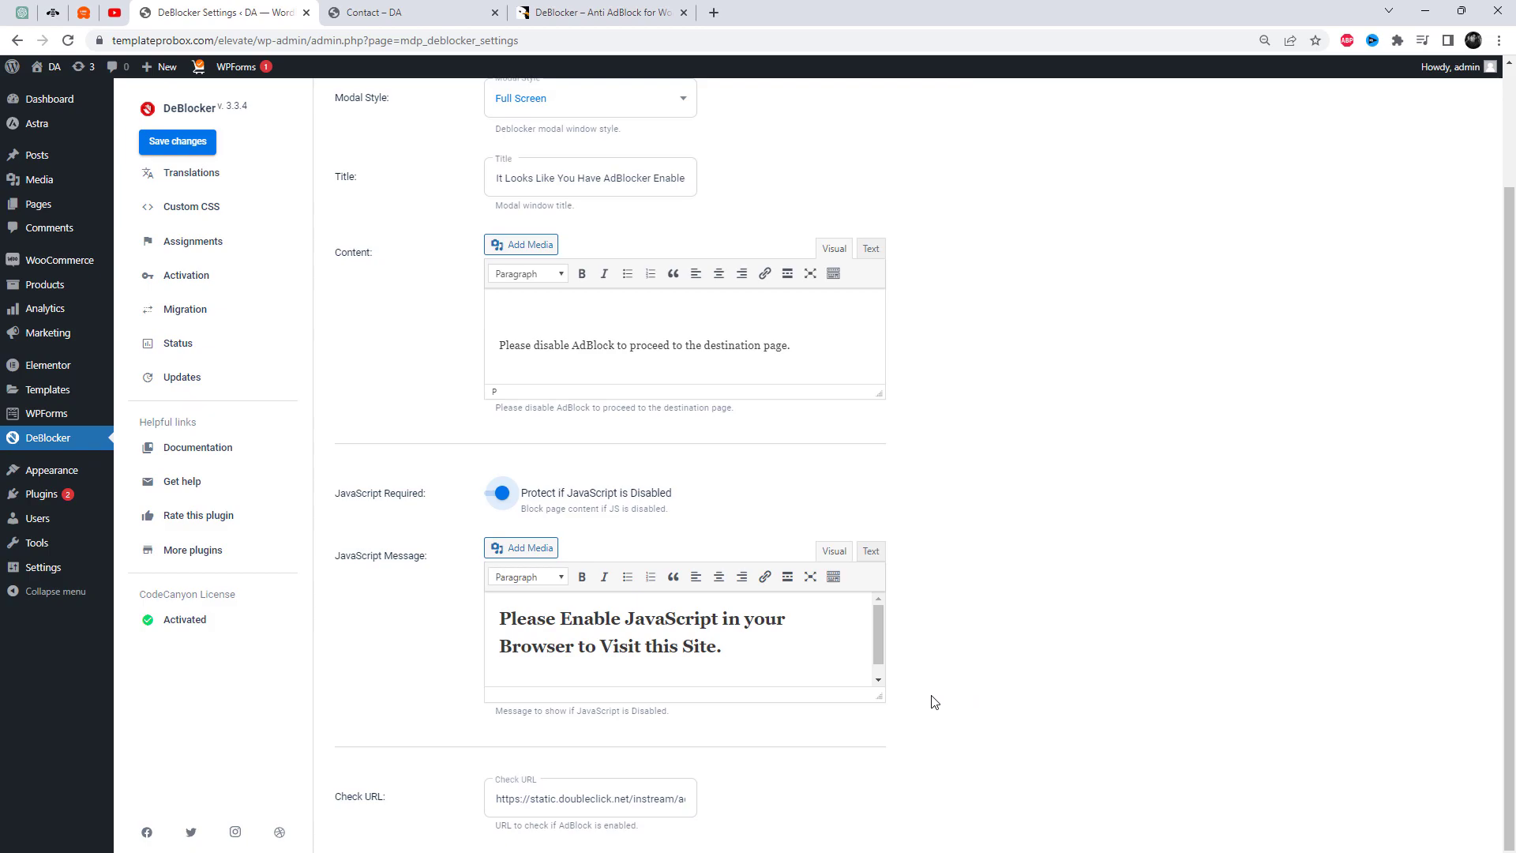
scroll(710, 654, down, 1)
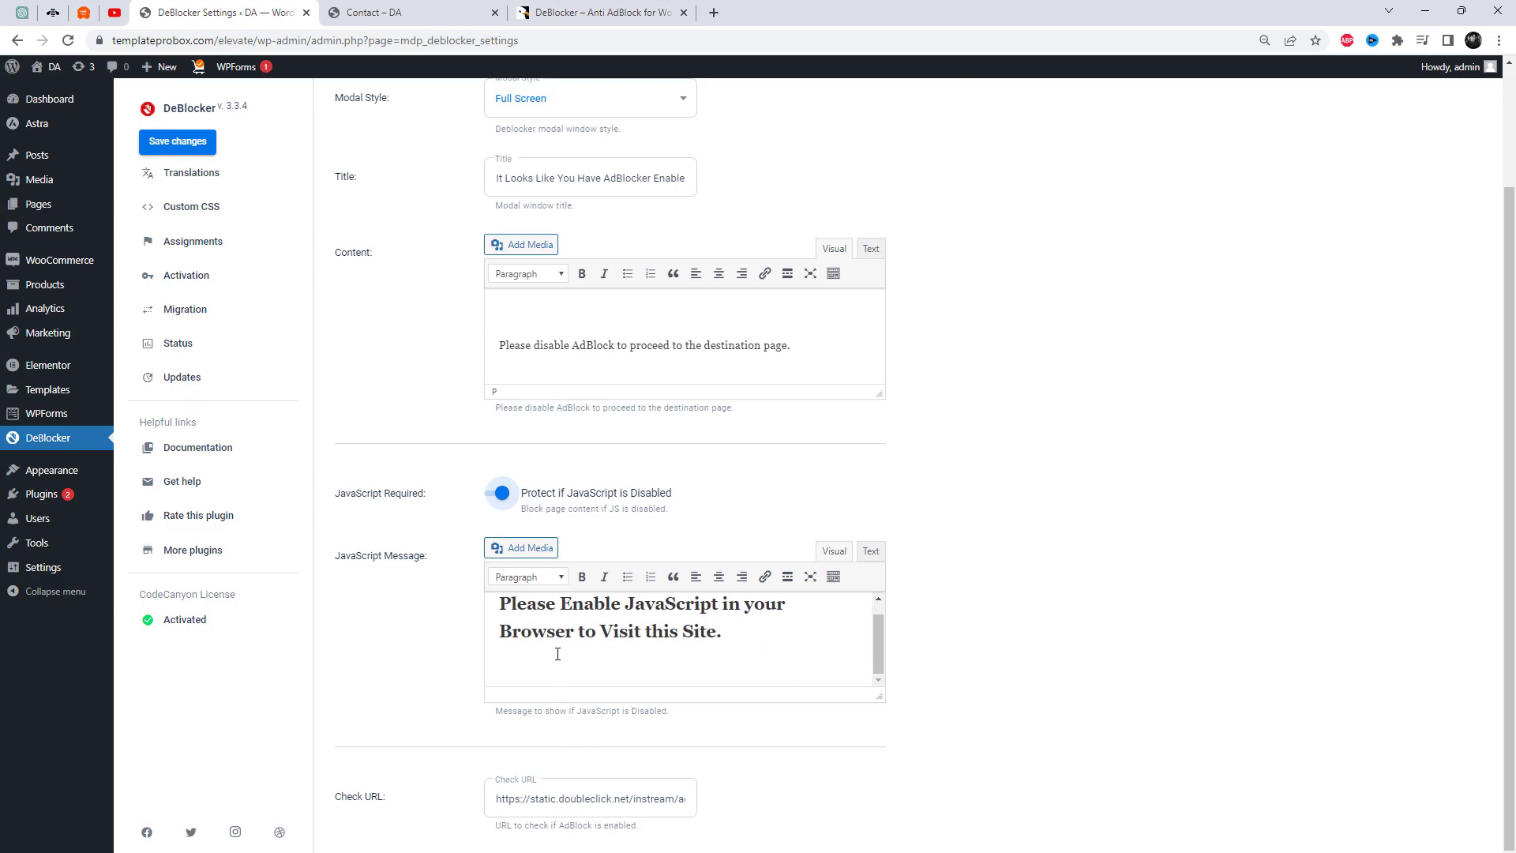
scroll(580, 547, up, 2)
scroll(340, 597, down, 2)
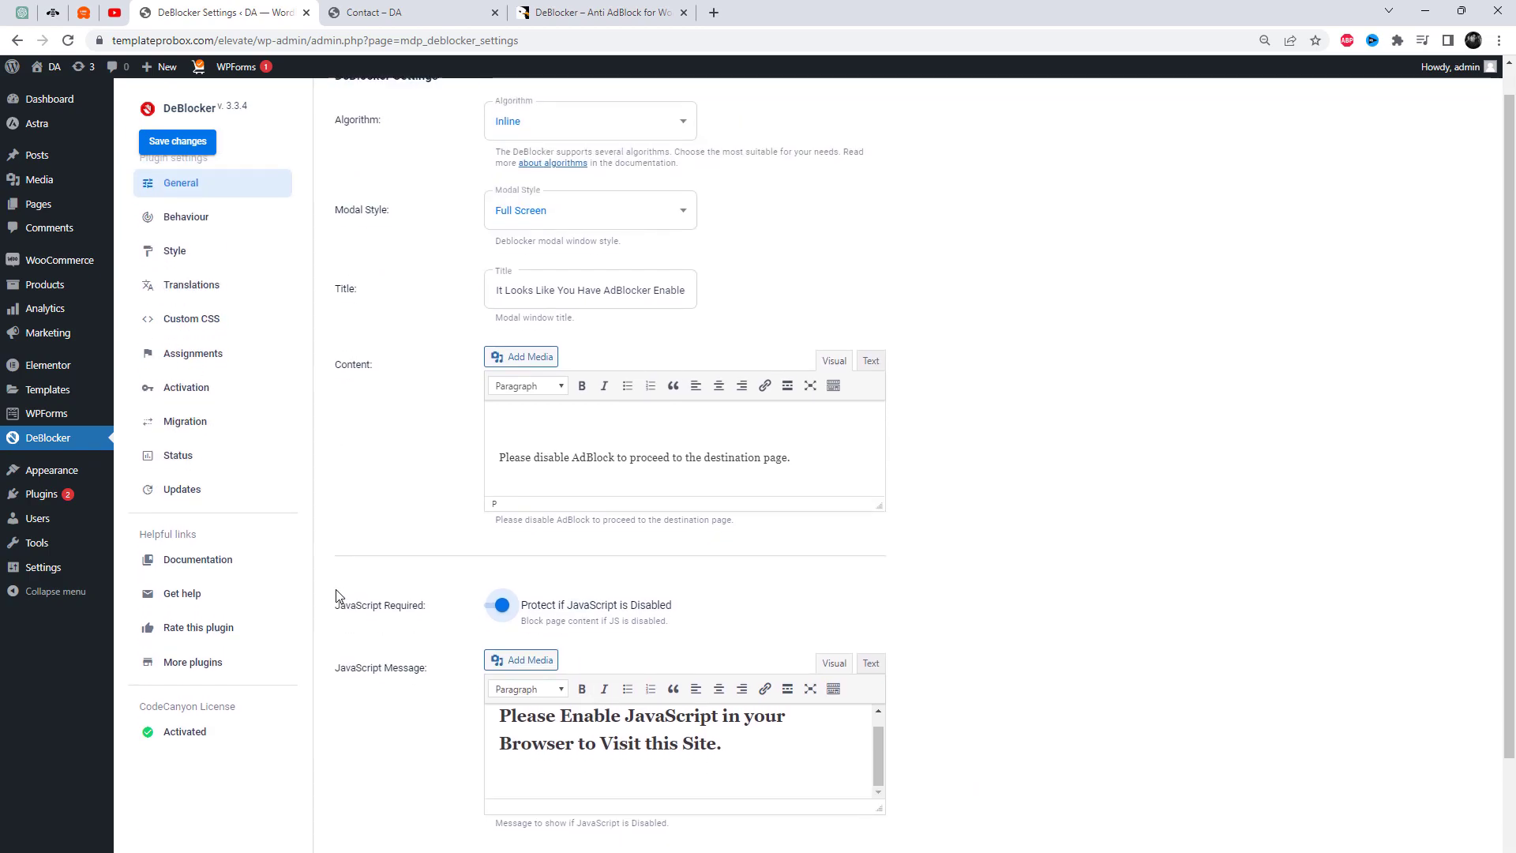
Save the general DeBlocker settings.
scroll(369, 717, up, 2)
click(186, 143)
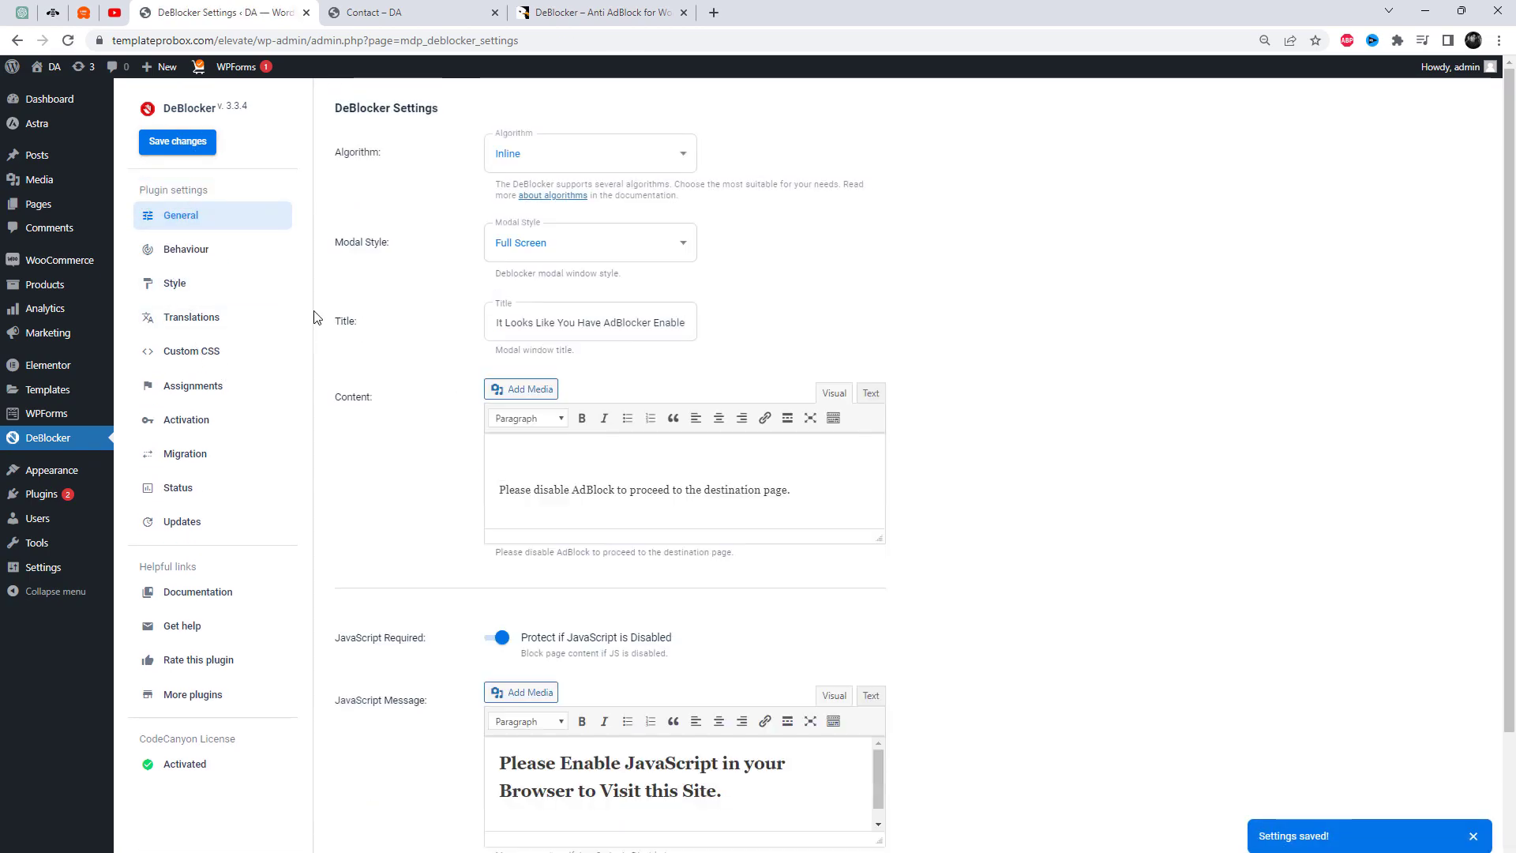
Open the Behaviour settings and set the modal window delay to 1000 milliseconds.
click(219, 255)
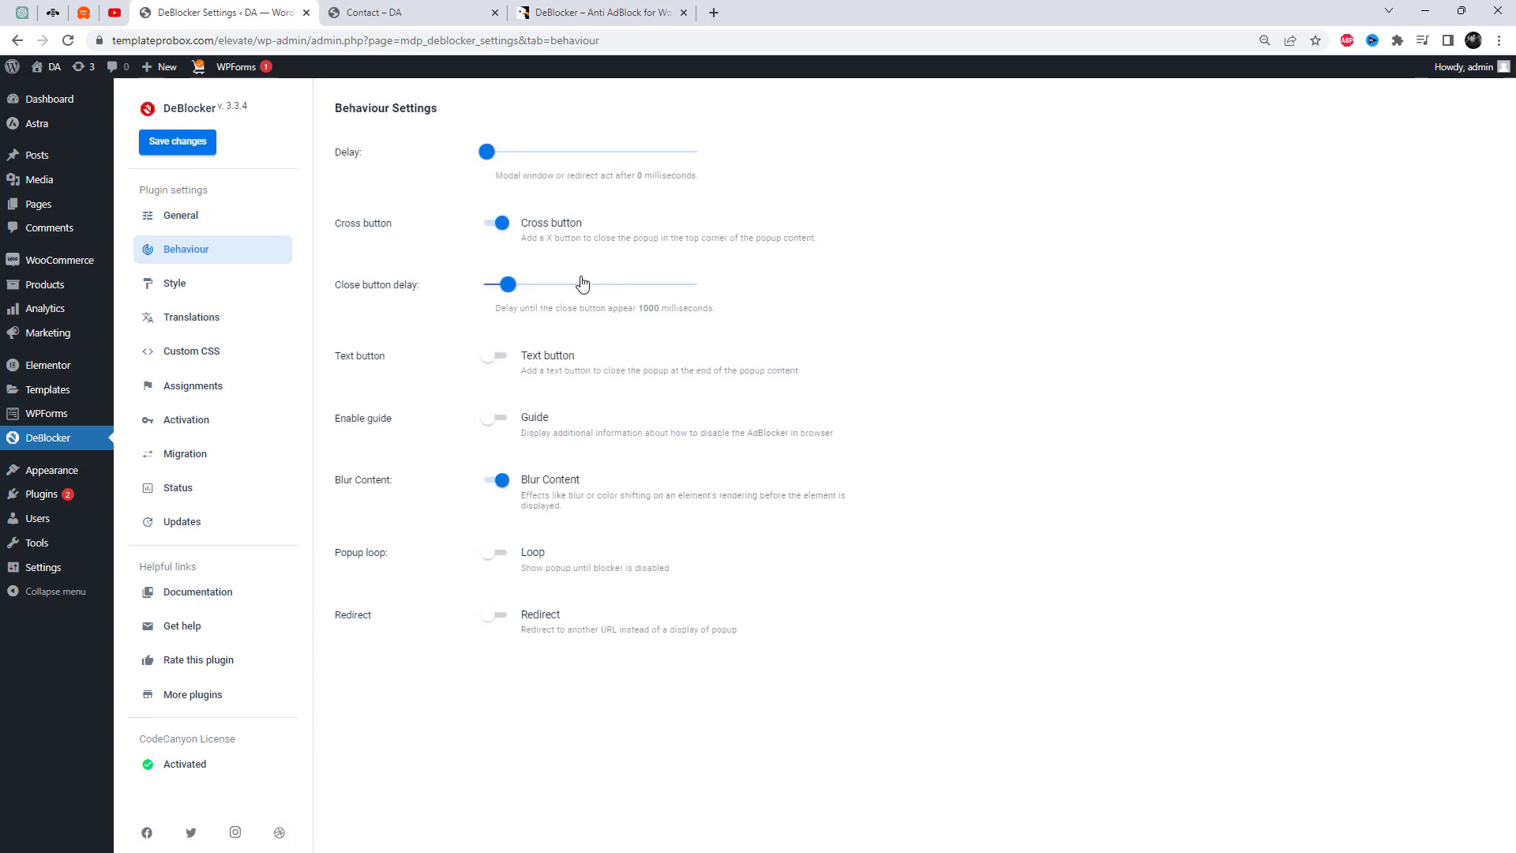
drag(487, 151, 508, 157)
Switch the popup's closing text button on and off again to preview its caption option.
click(502, 357)
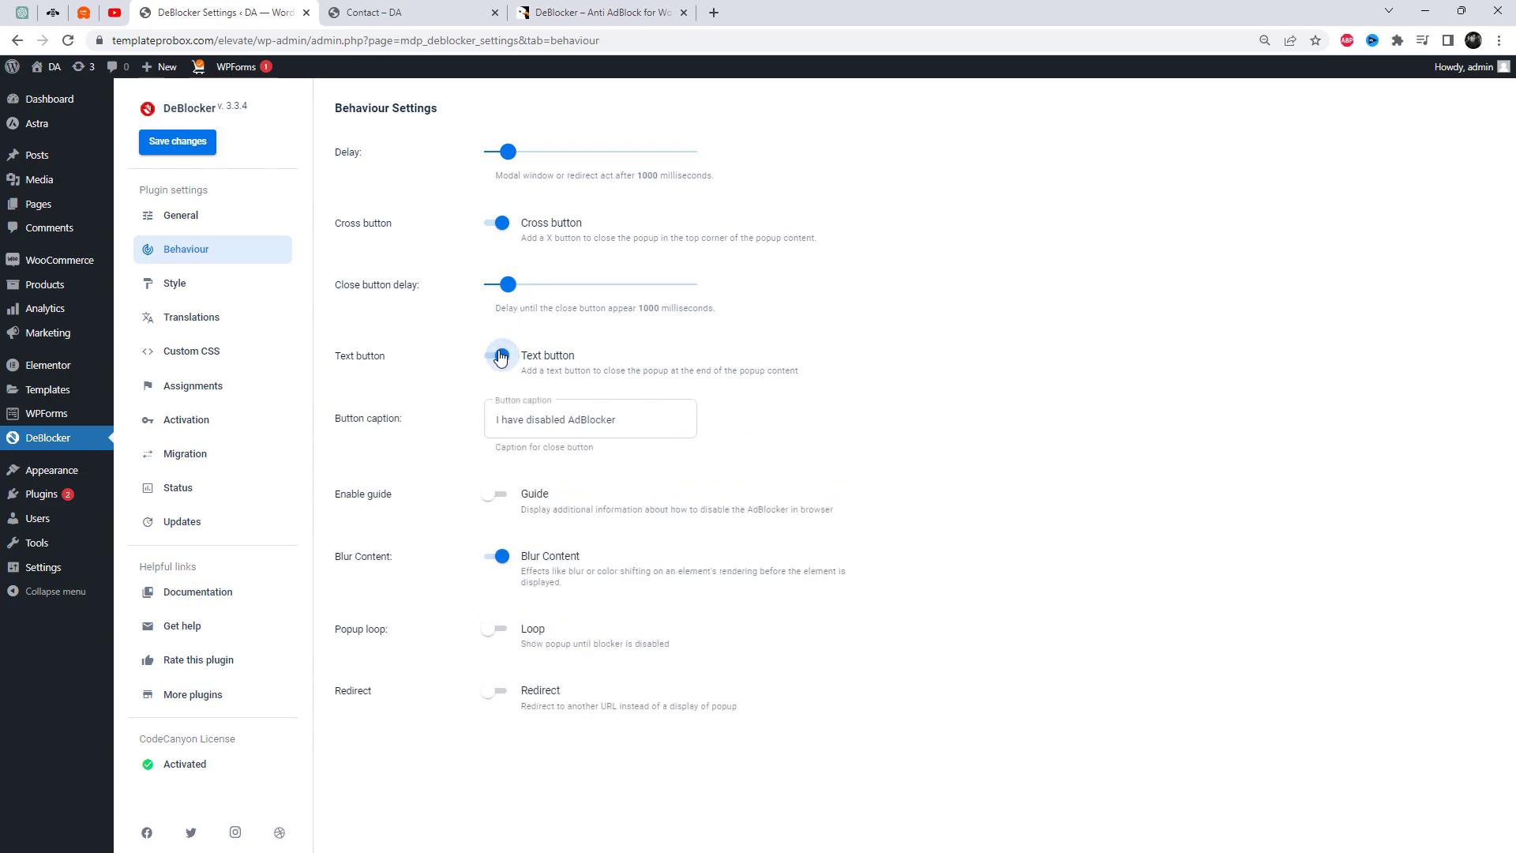
click(500, 357)
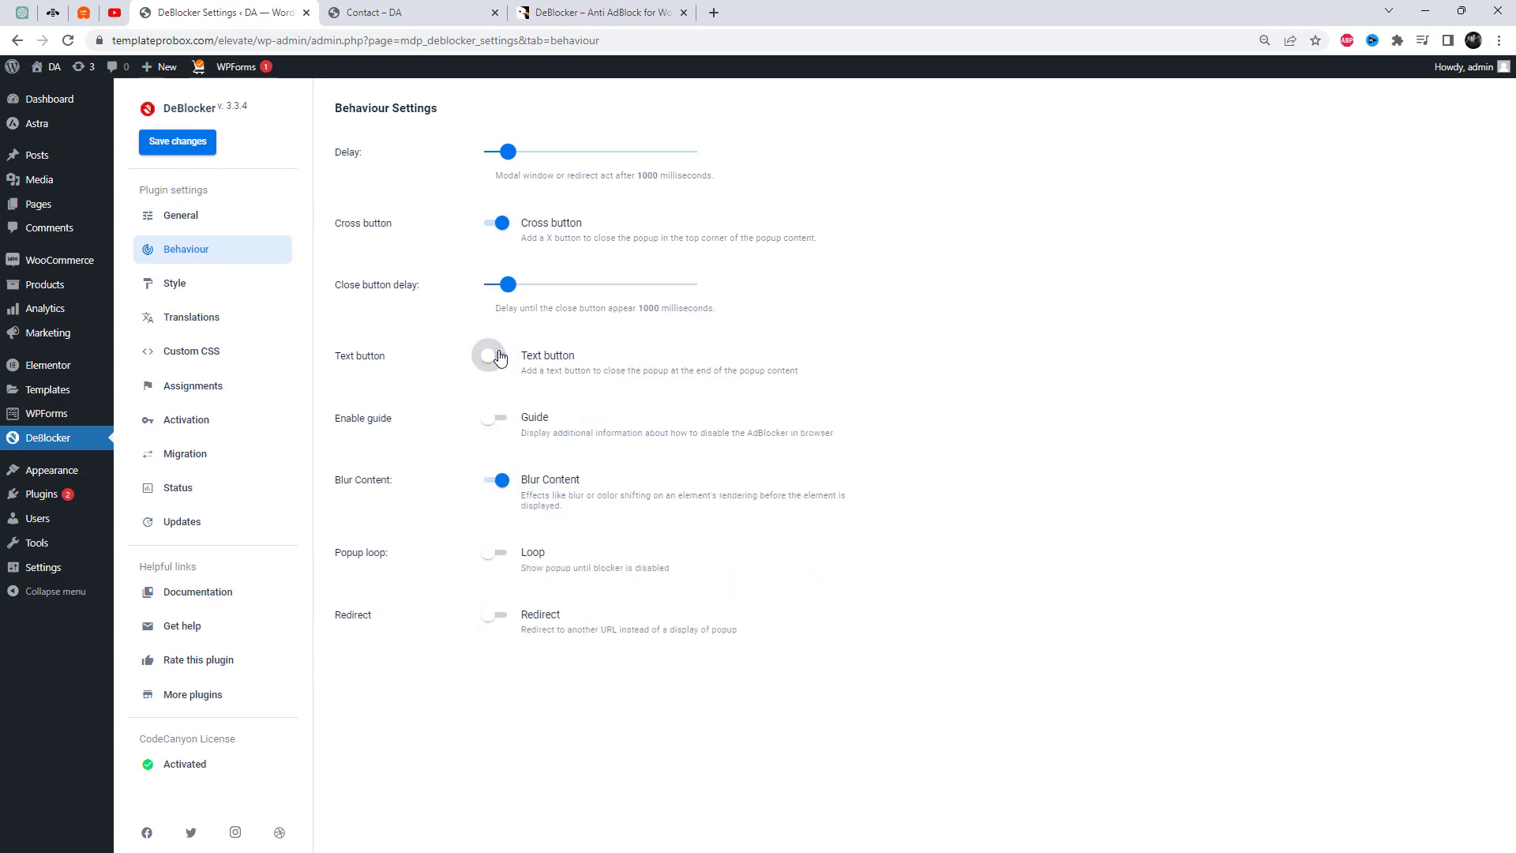
Enable the guide on disabling the ad blocker and save the behaviour settings.
click(494, 420)
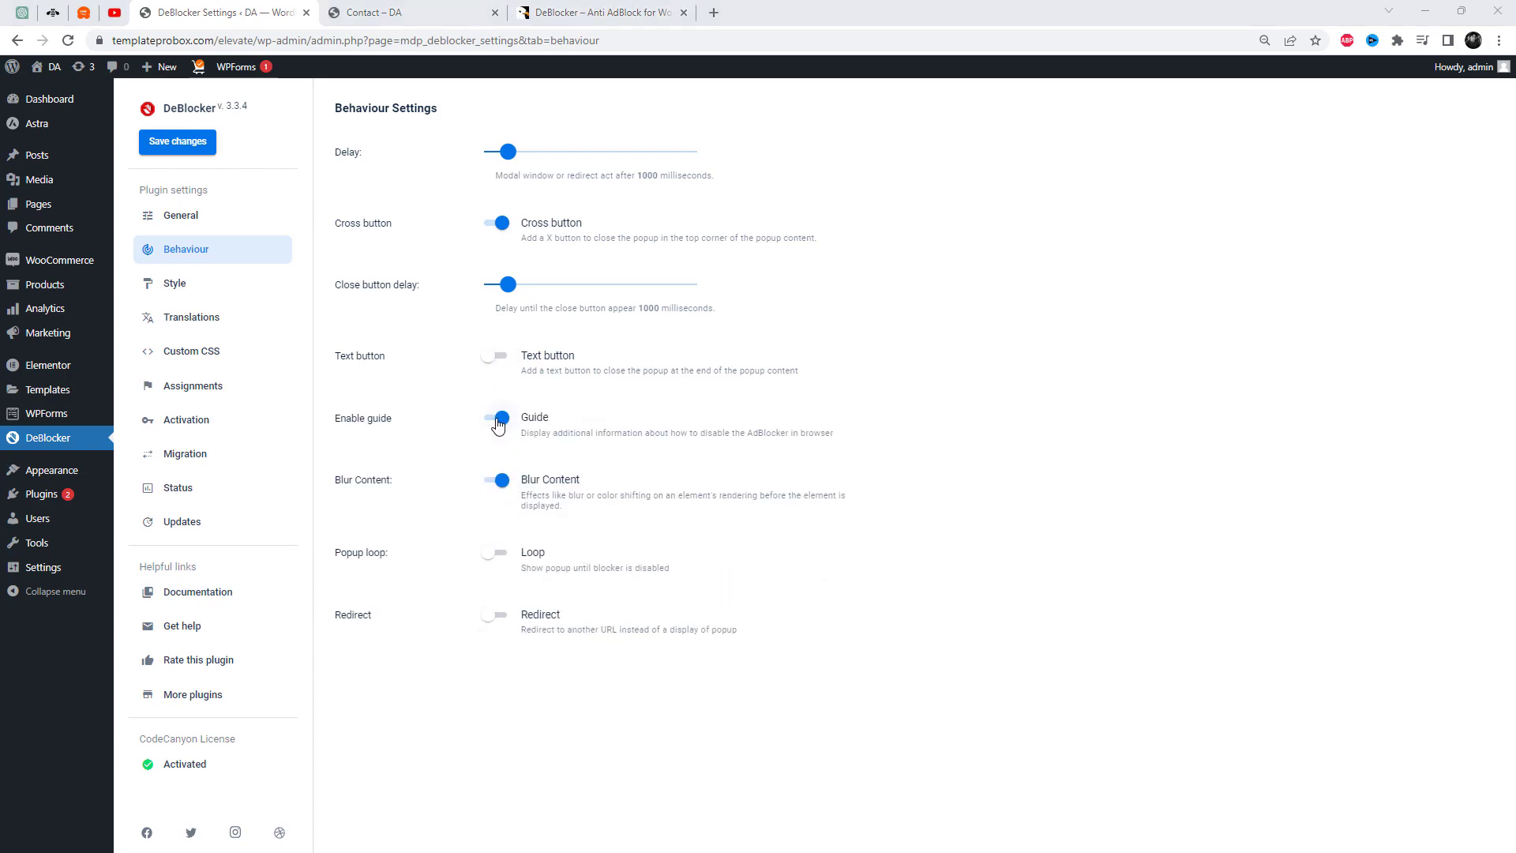
click(494, 420)
click(491, 420)
click(495, 419)
click(494, 420)
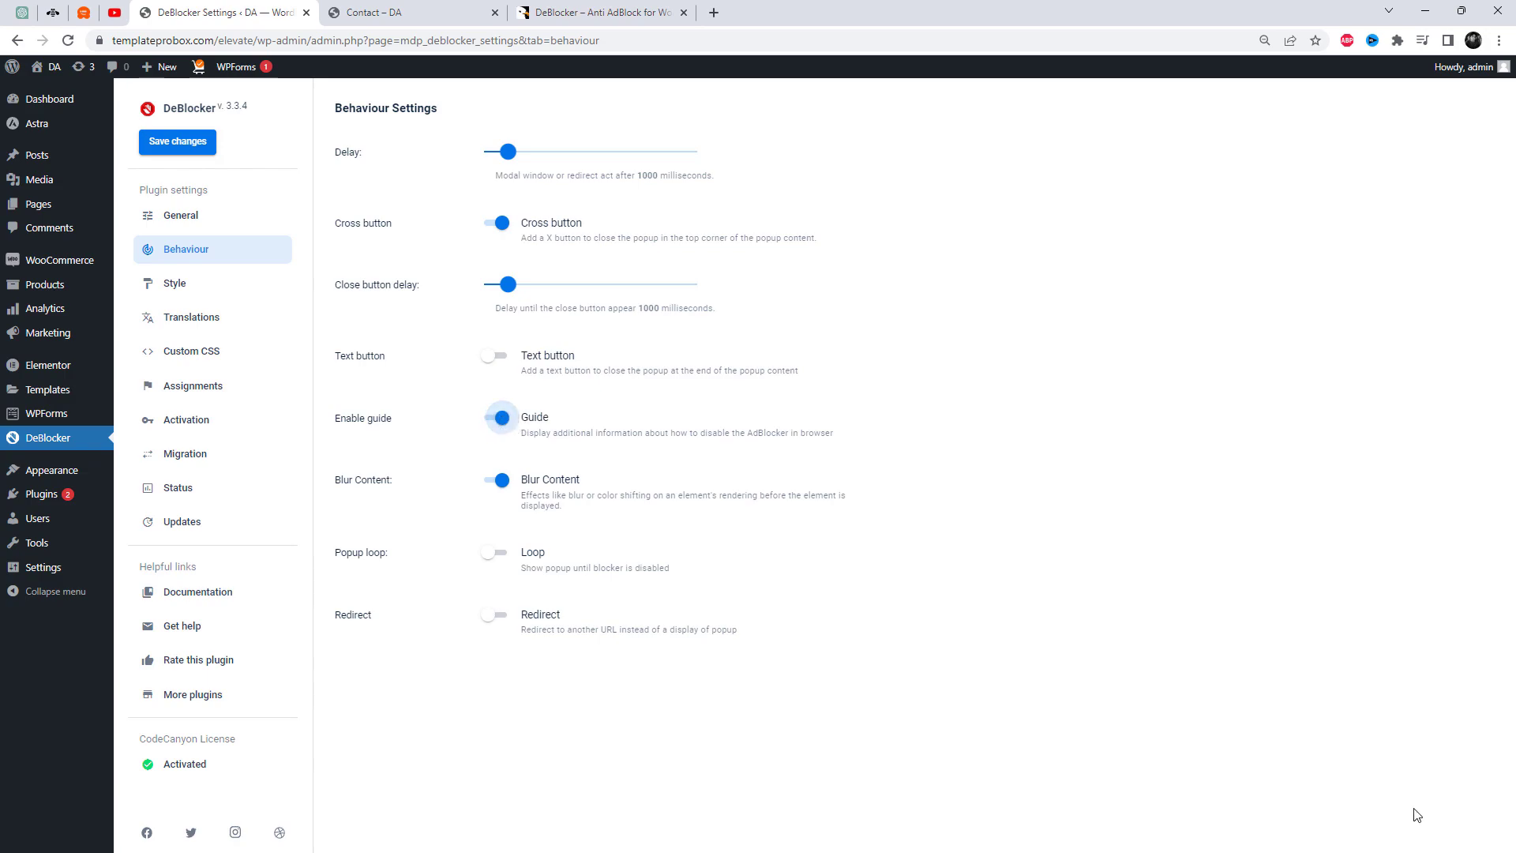
click(203, 154)
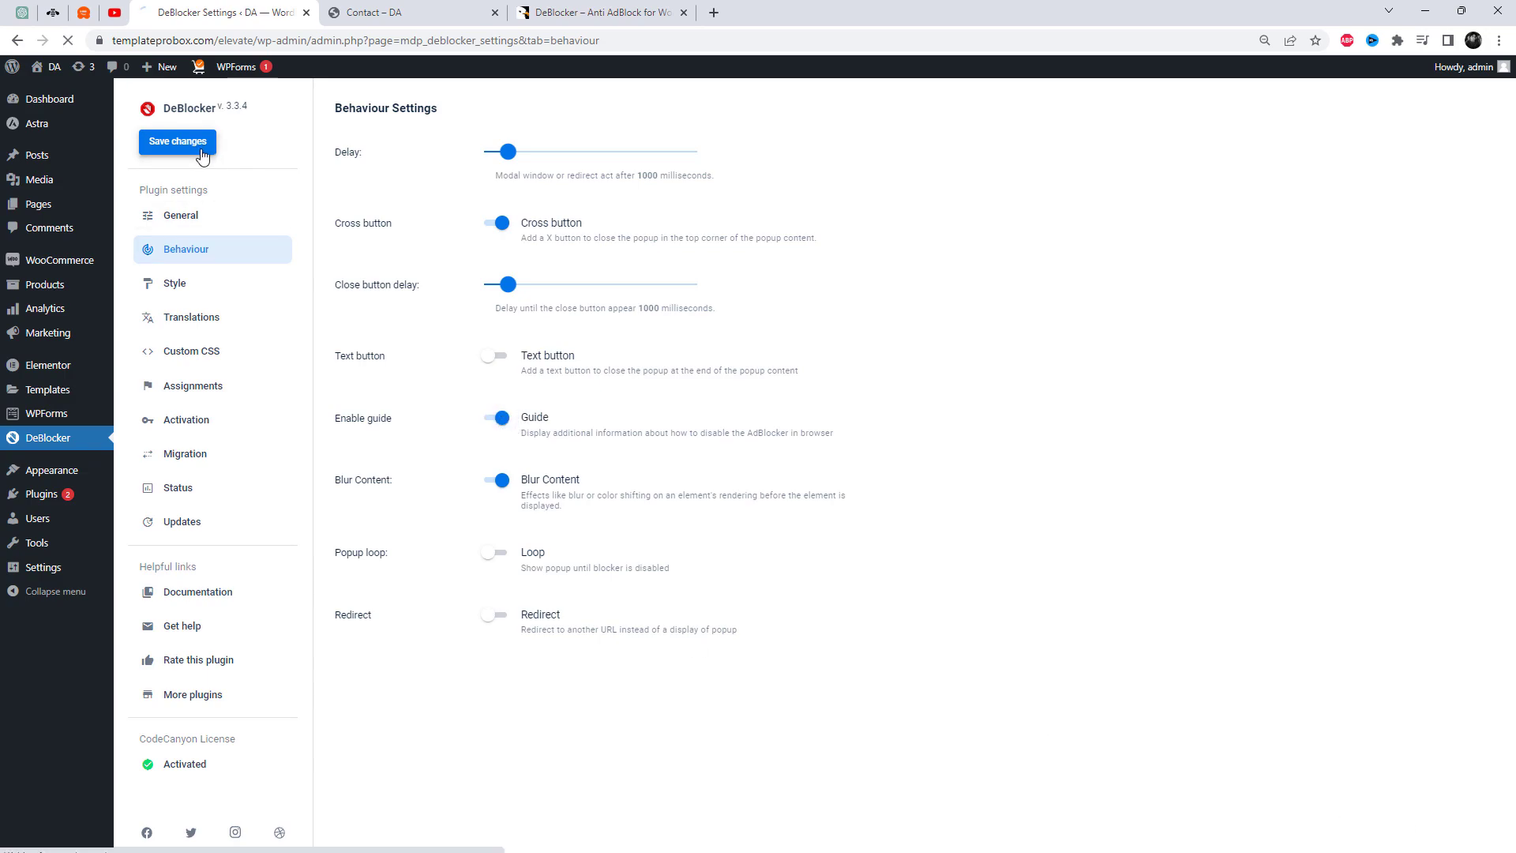
Reload the Contact page, open the ad-blocker disabling guide from the popup, and acknowledge it.
click(404, 10)
key(F5)
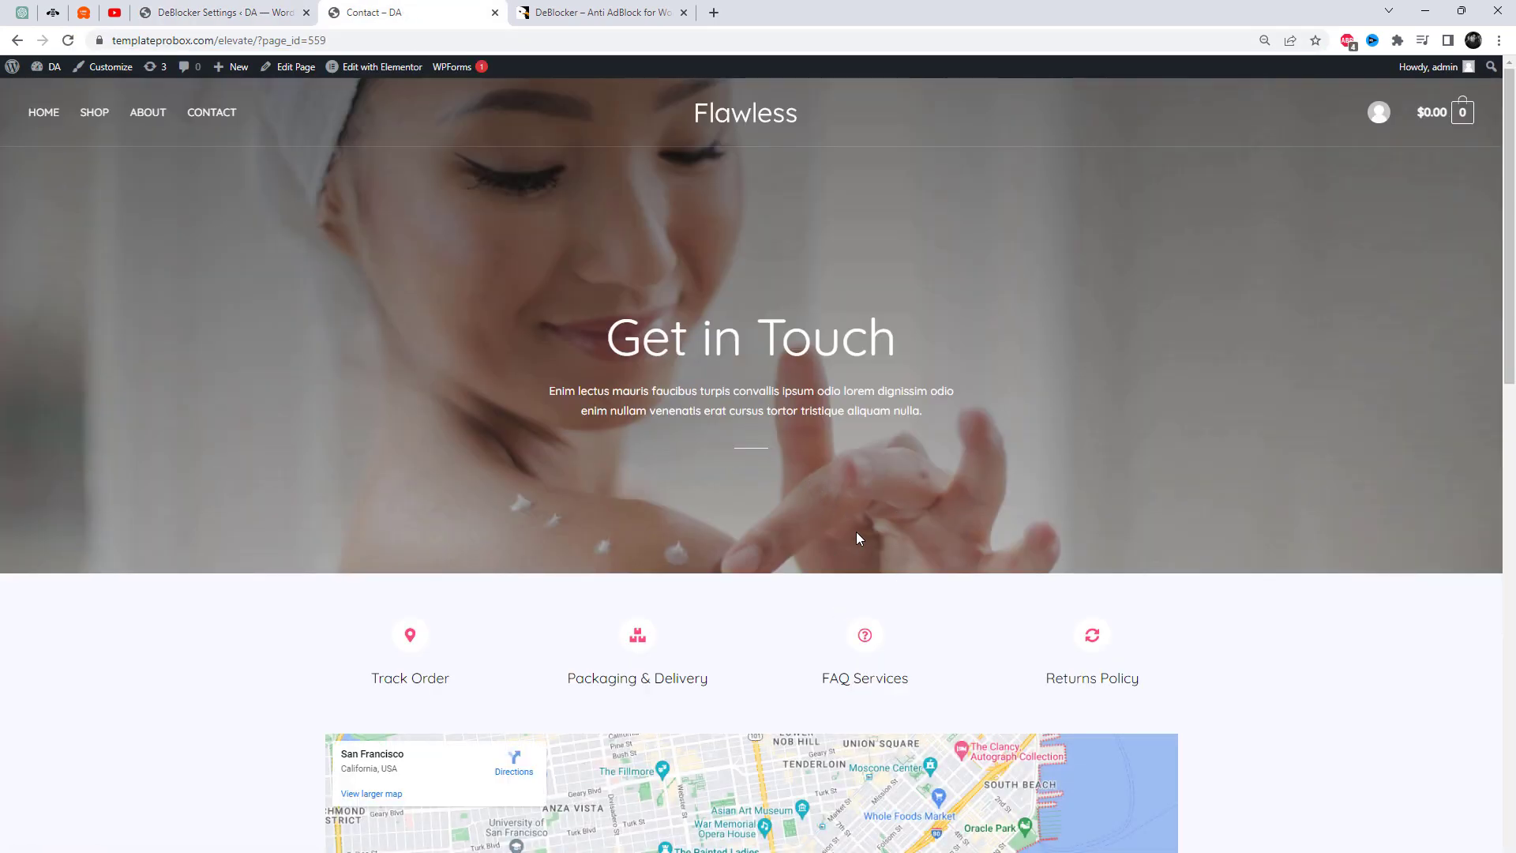
scroll(856, 532, down, 2)
click(772, 515)
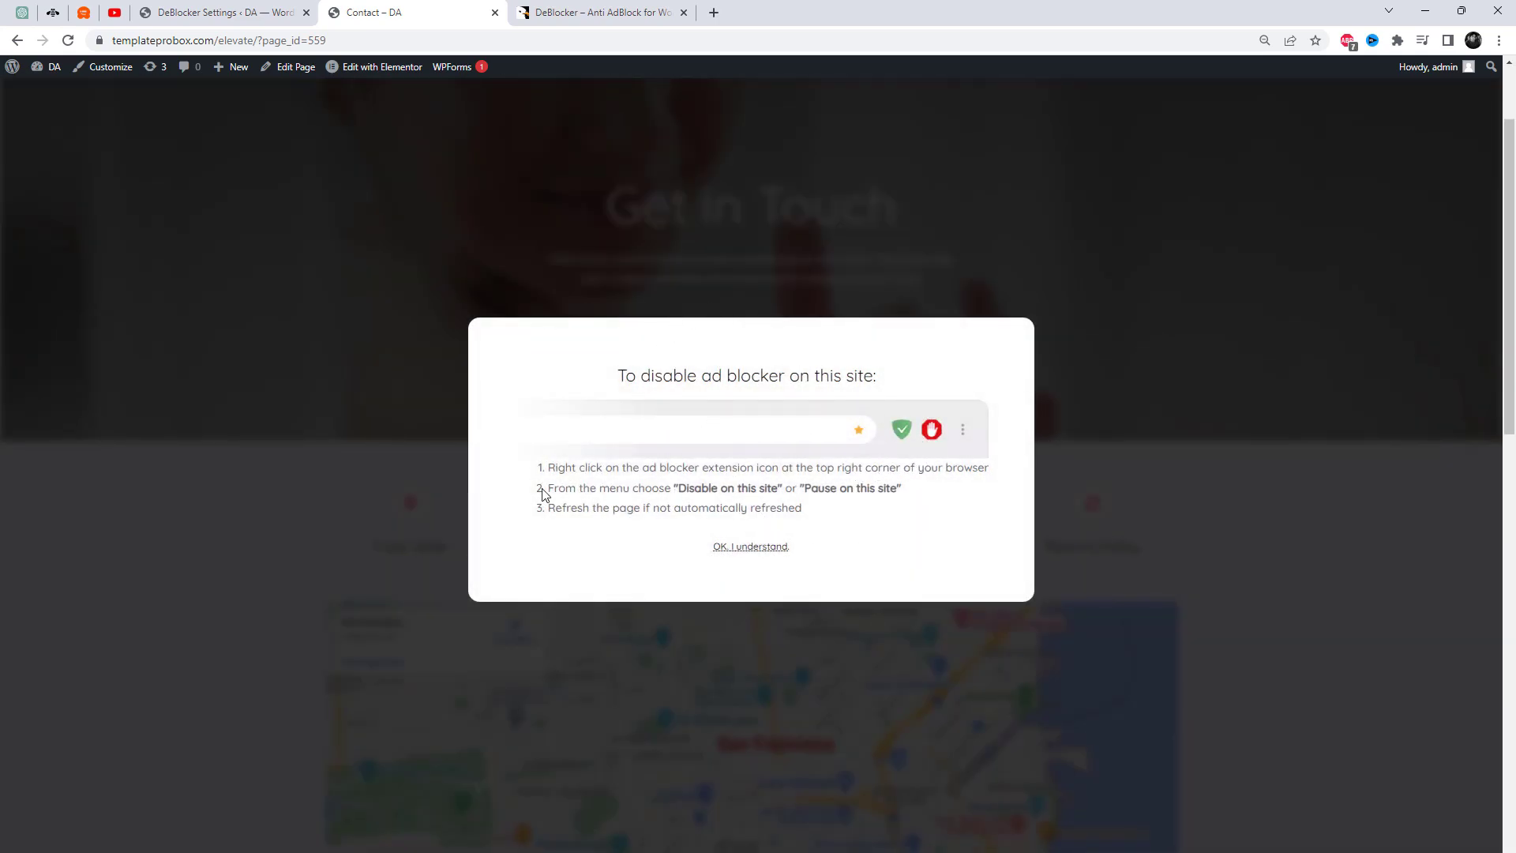
click(770, 549)
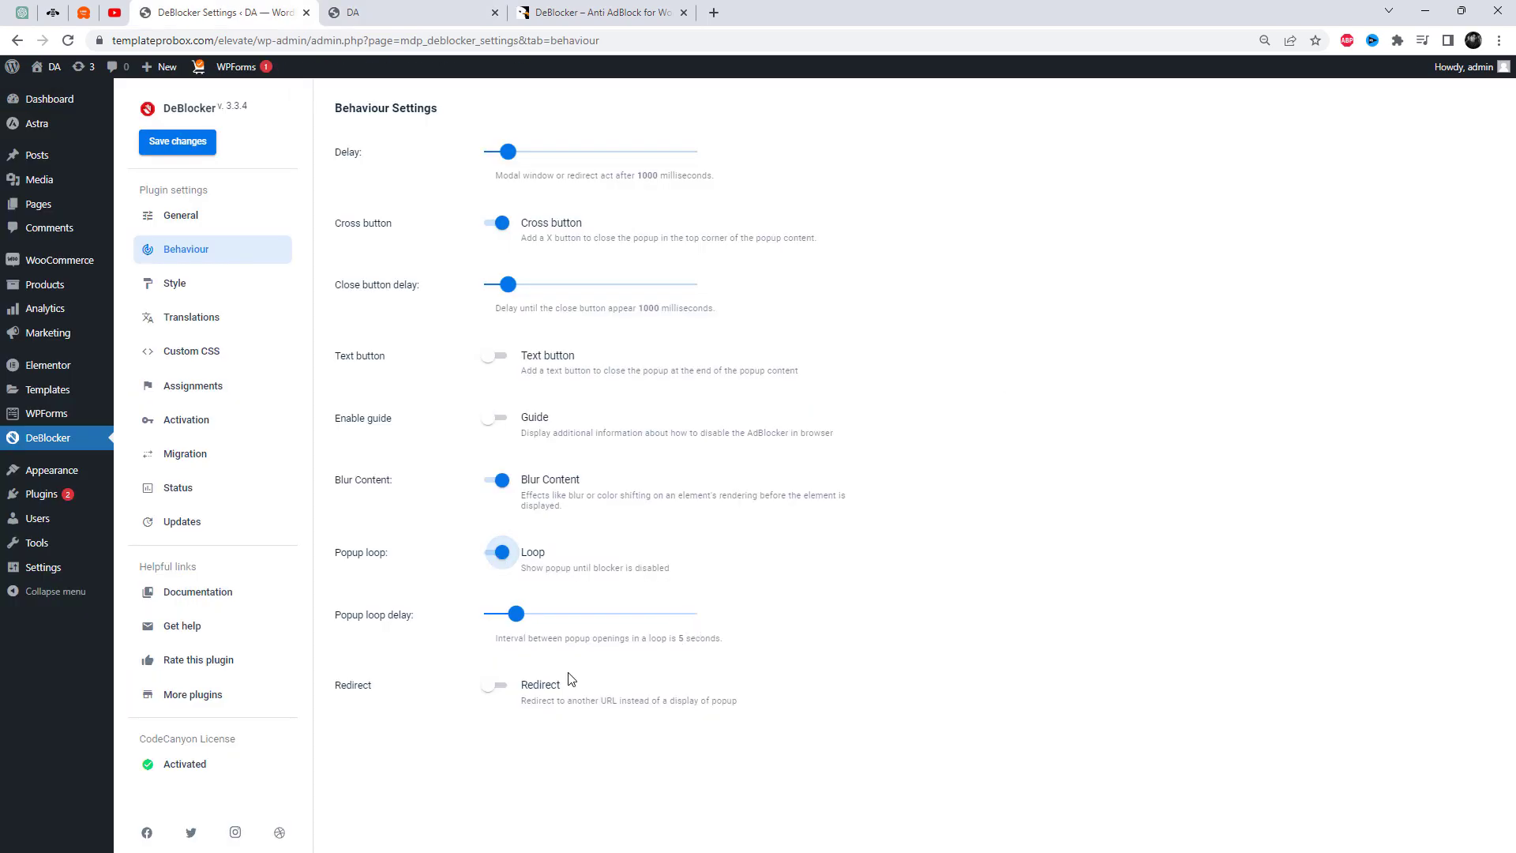
Set the popup loop delay to 3 seconds and save the behaviour settings.
drag(517, 615, 502, 615)
click(191, 147)
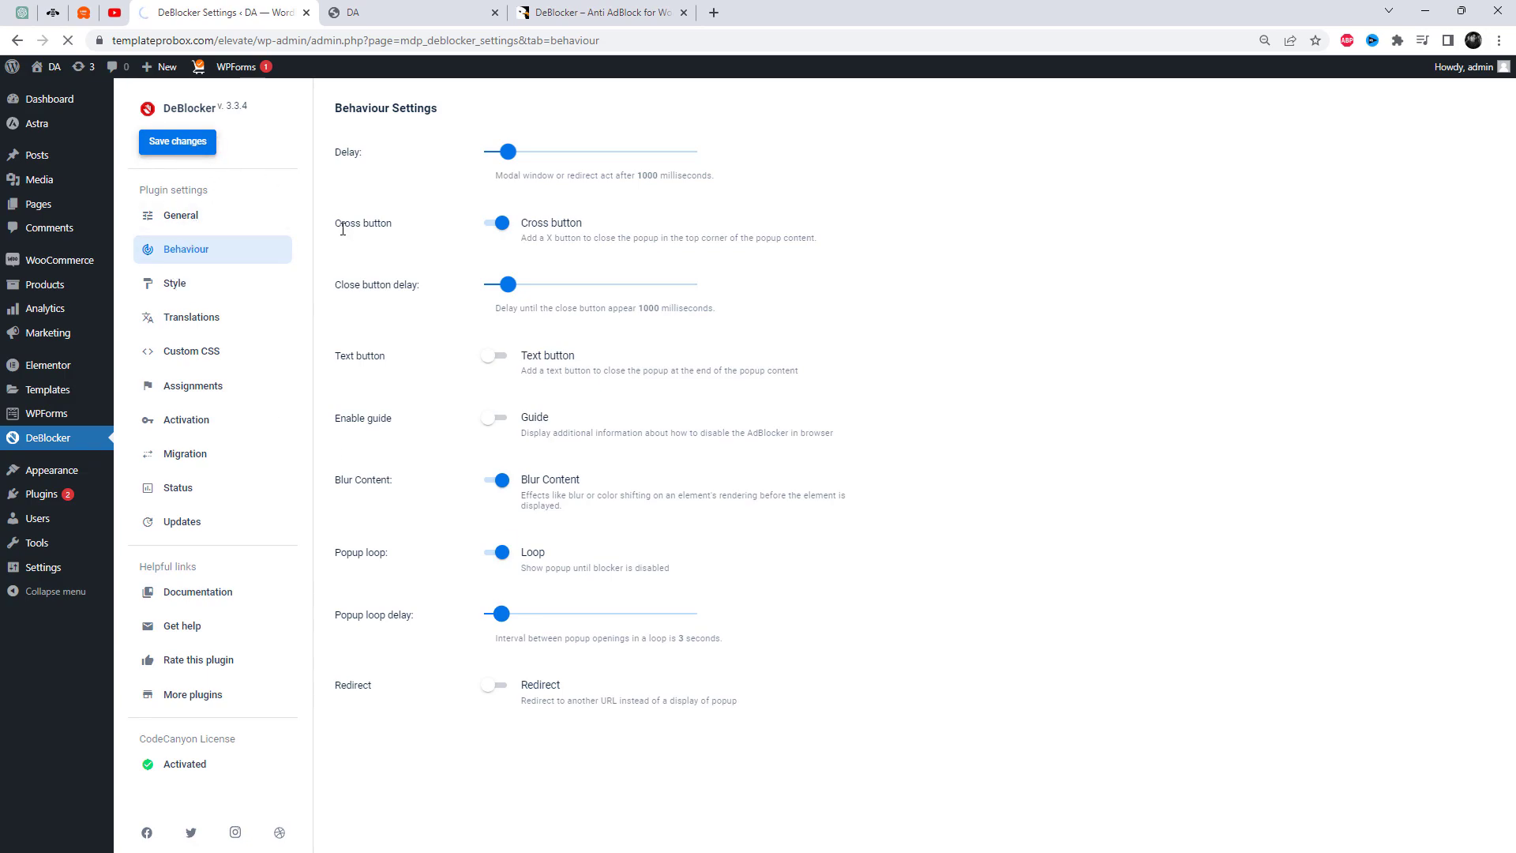
Reload the site's home page and close the ad-blocker popup each time it appears to test the loop.
click(371, 14)
key(F5)
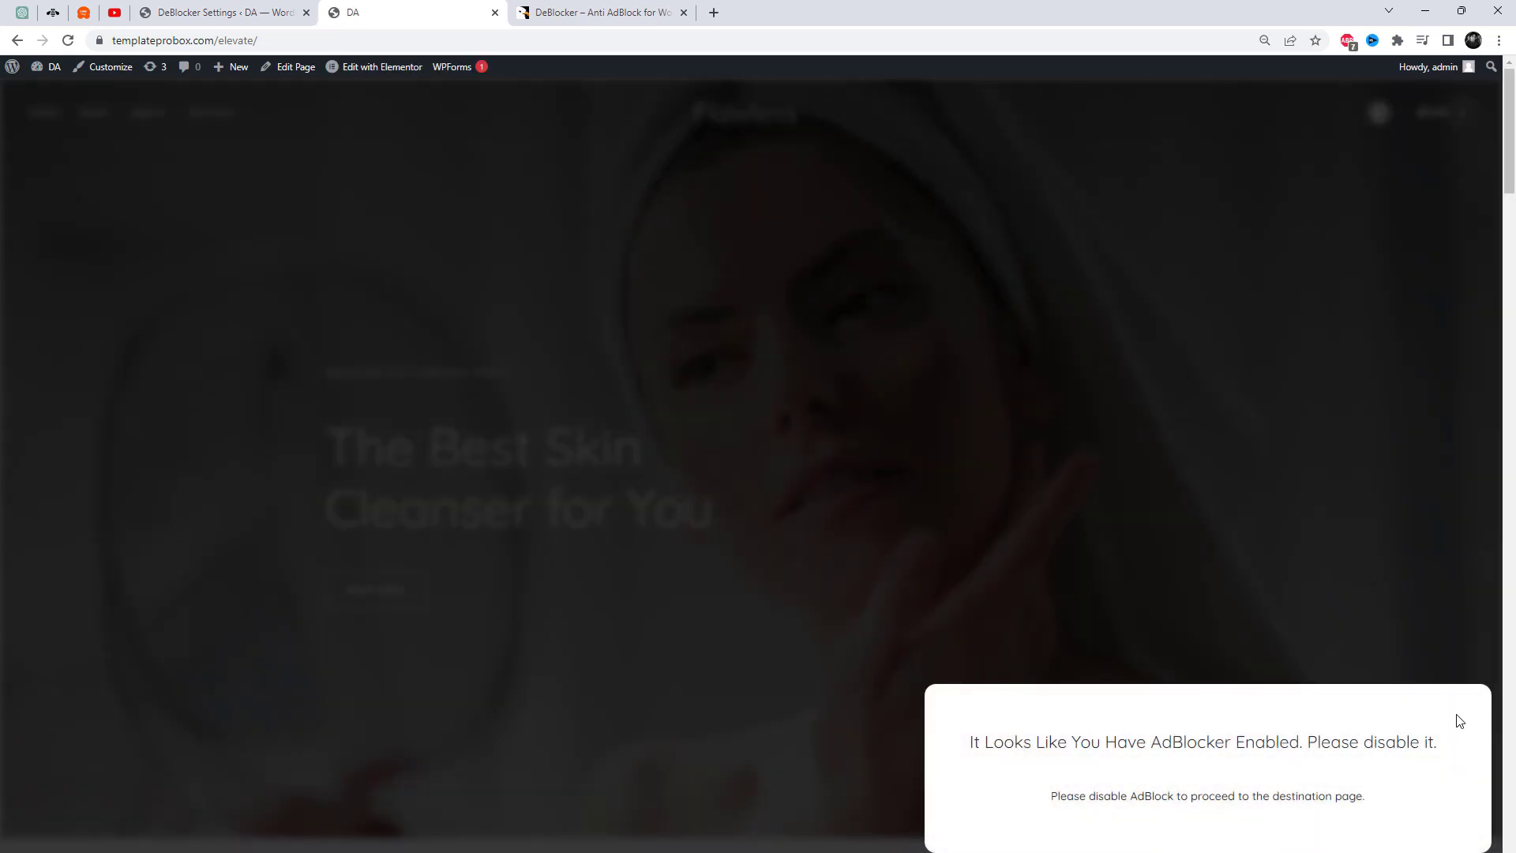
click(1468, 708)
click(1469, 707)
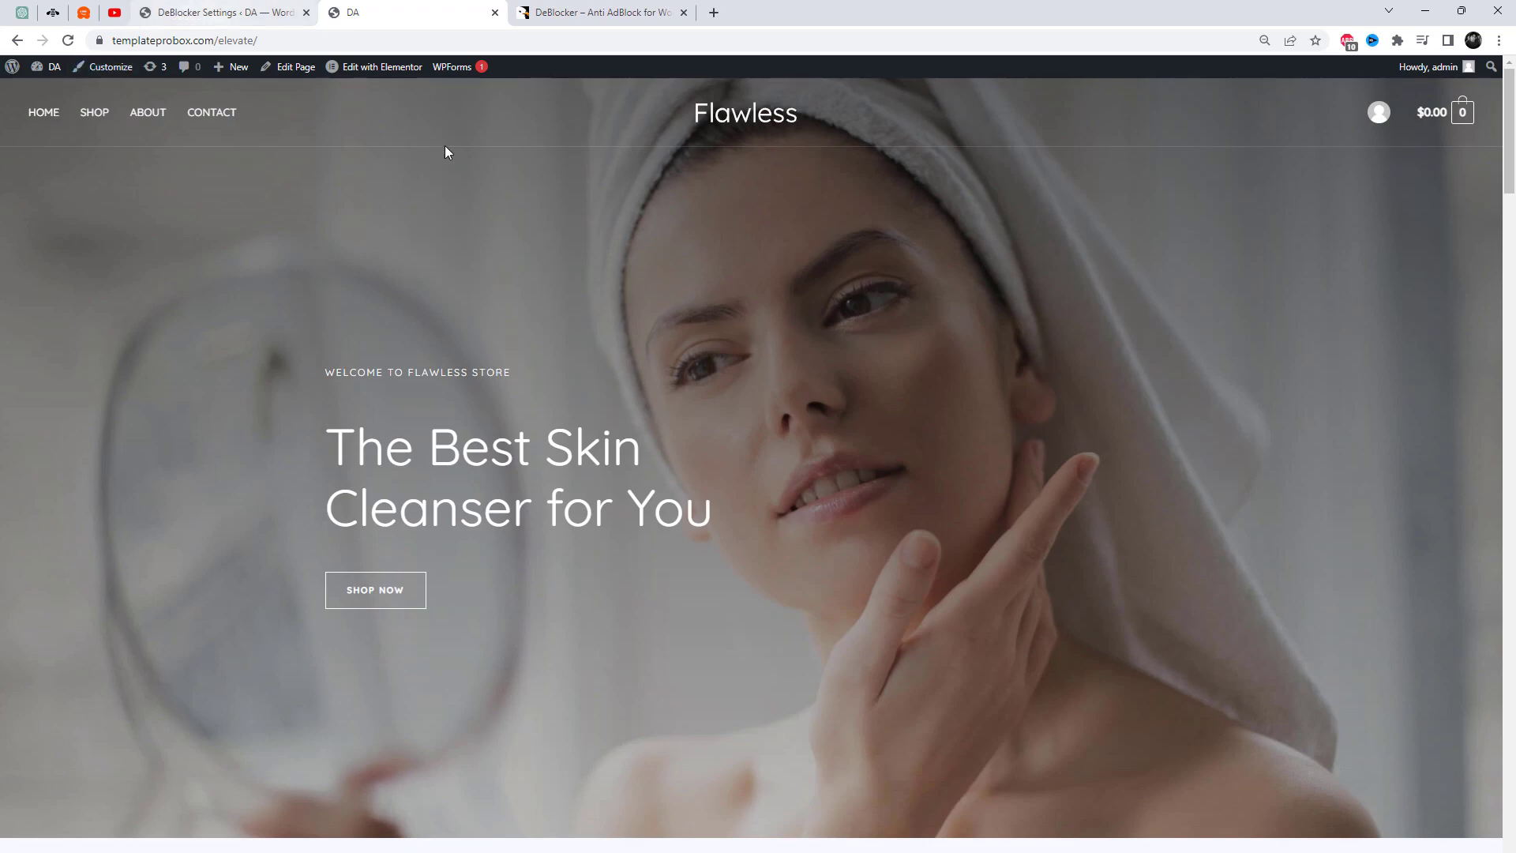
Return to the behaviour settings, reduce the popup loop delay to 1 second, and save with the popup loop switched off.
click(221, 13)
drag(500, 632, 443, 641)
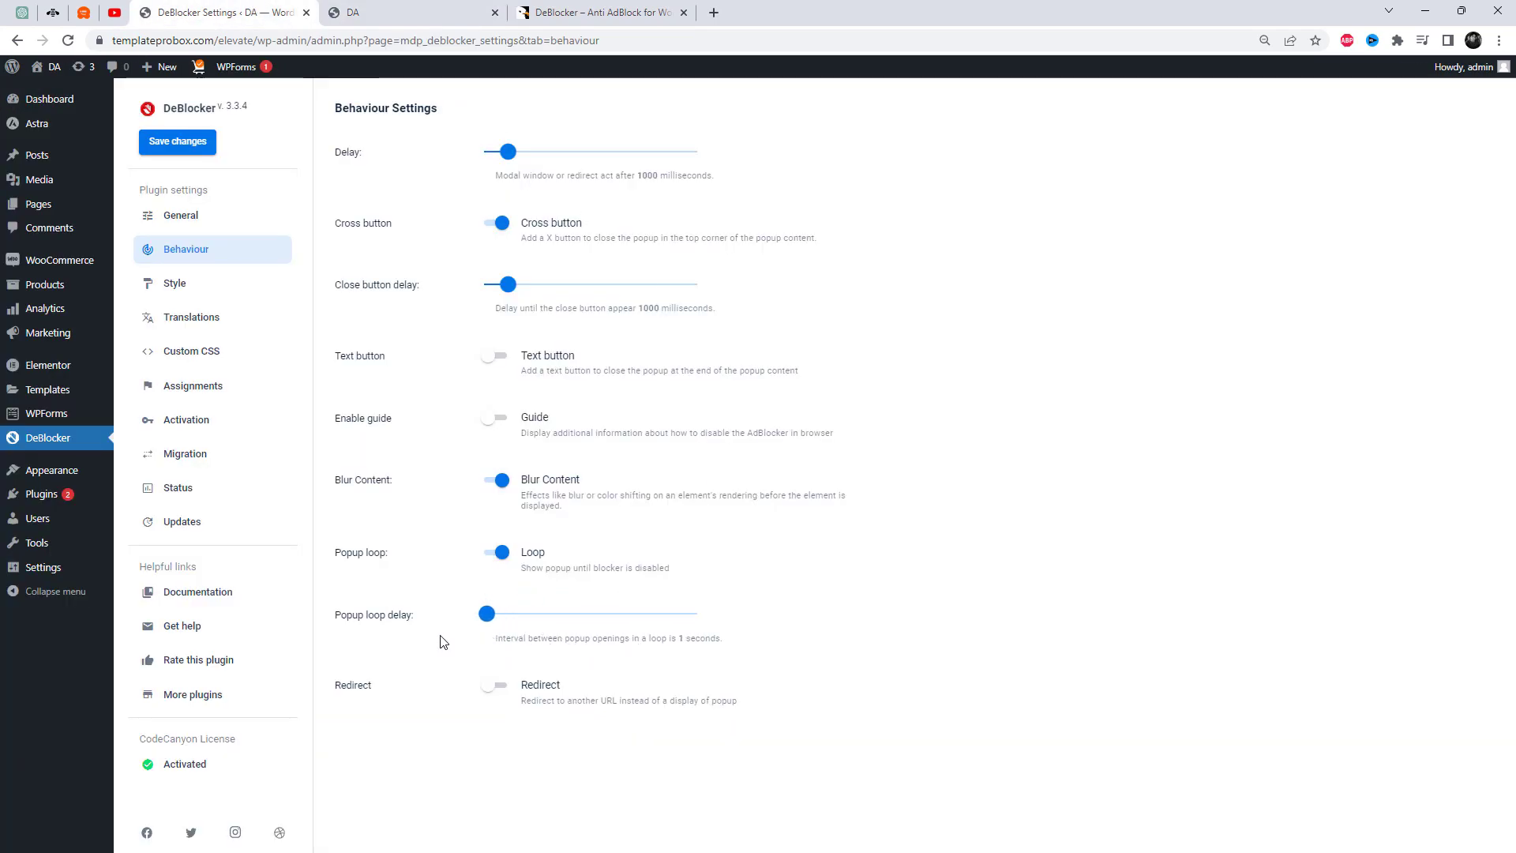
click(498, 553)
click(195, 142)
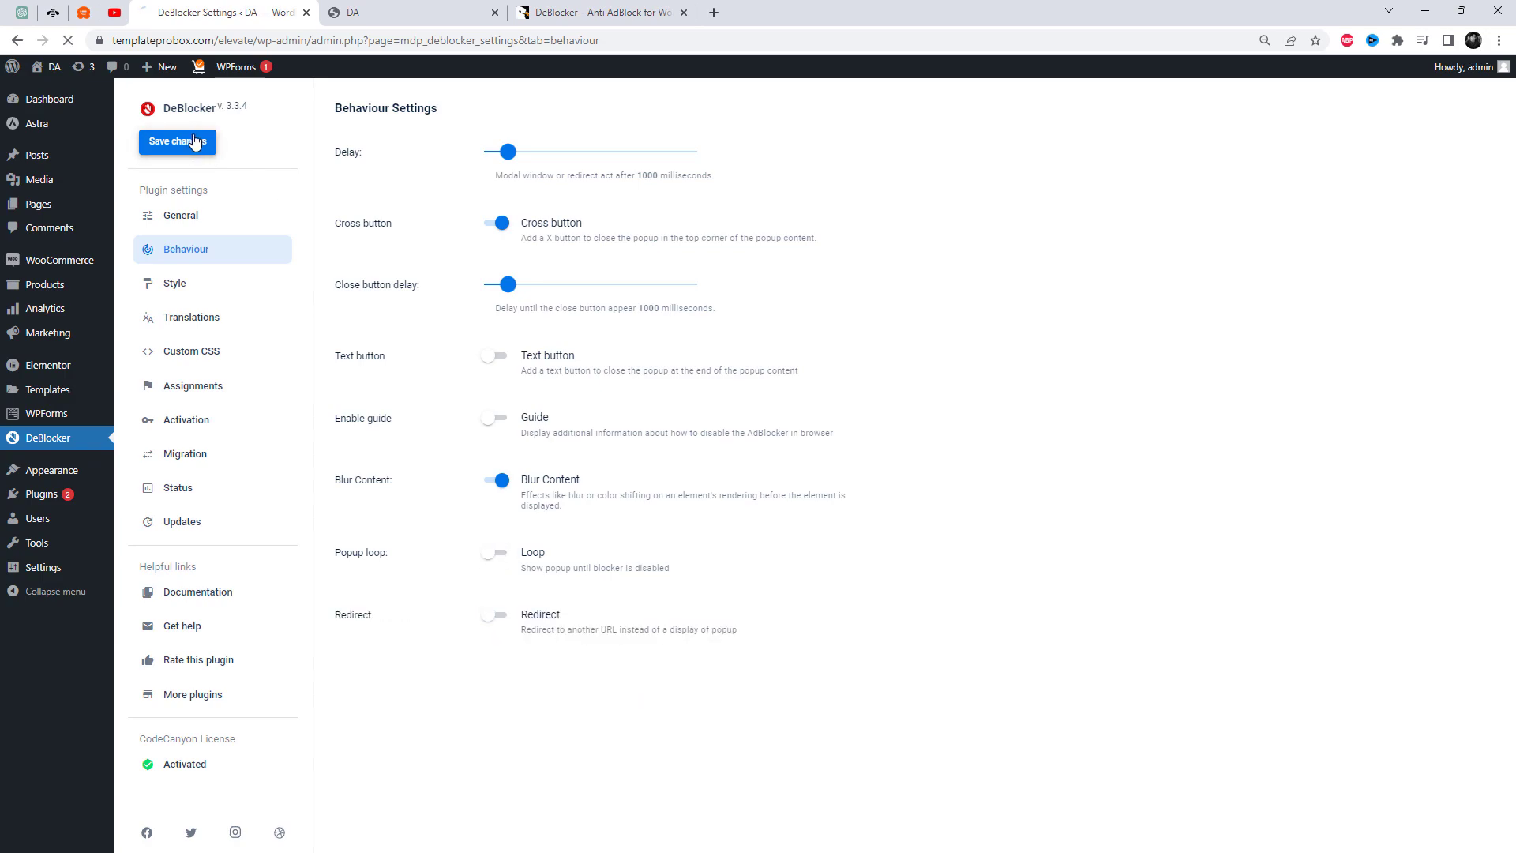
Open the plugin's Assignments settings.
click(213, 394)
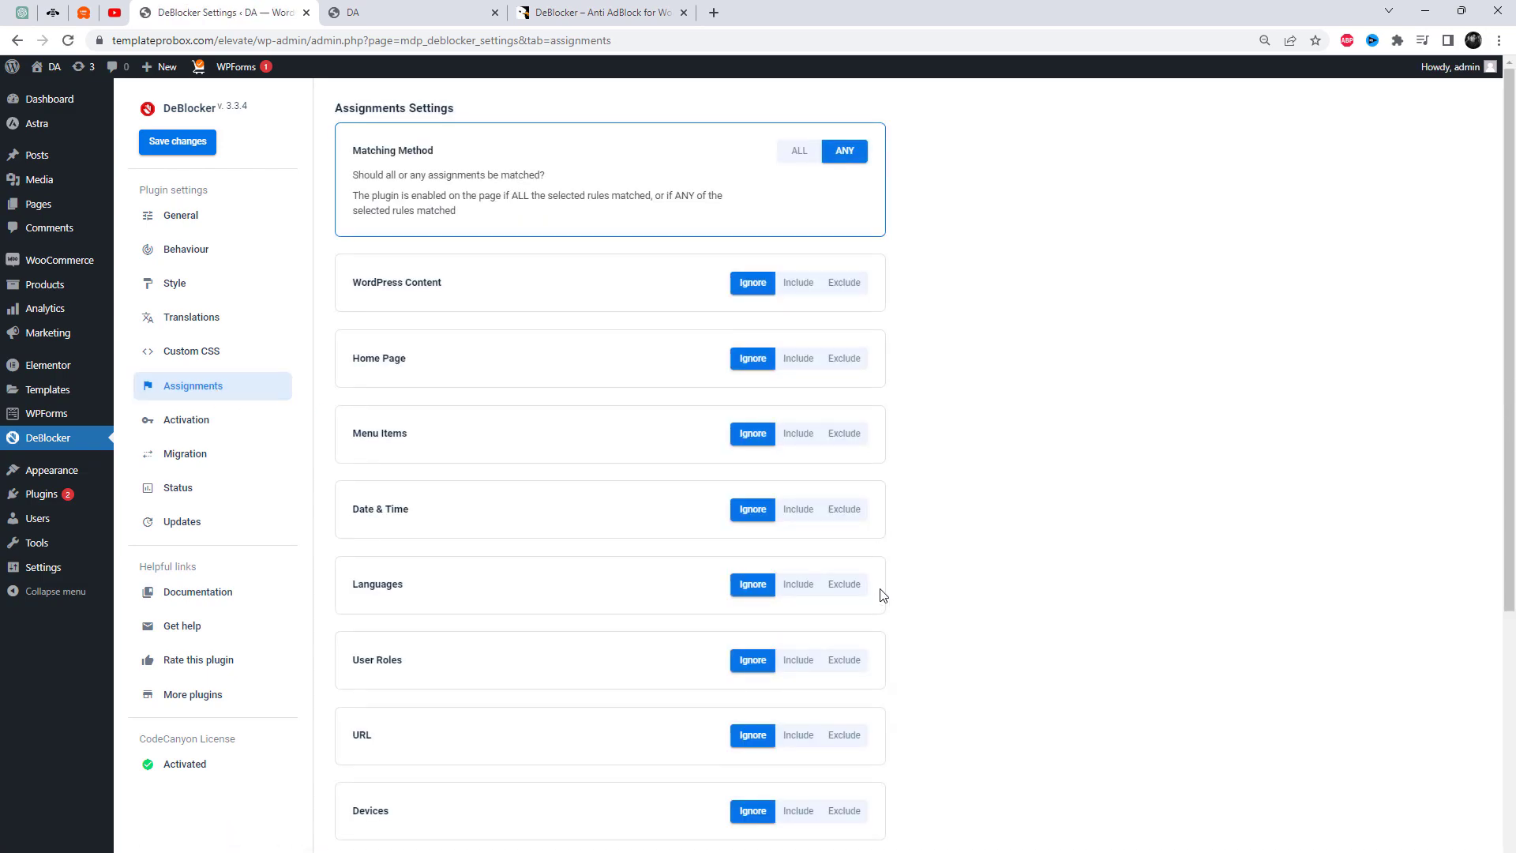
scroll(883, 595, down, 2)
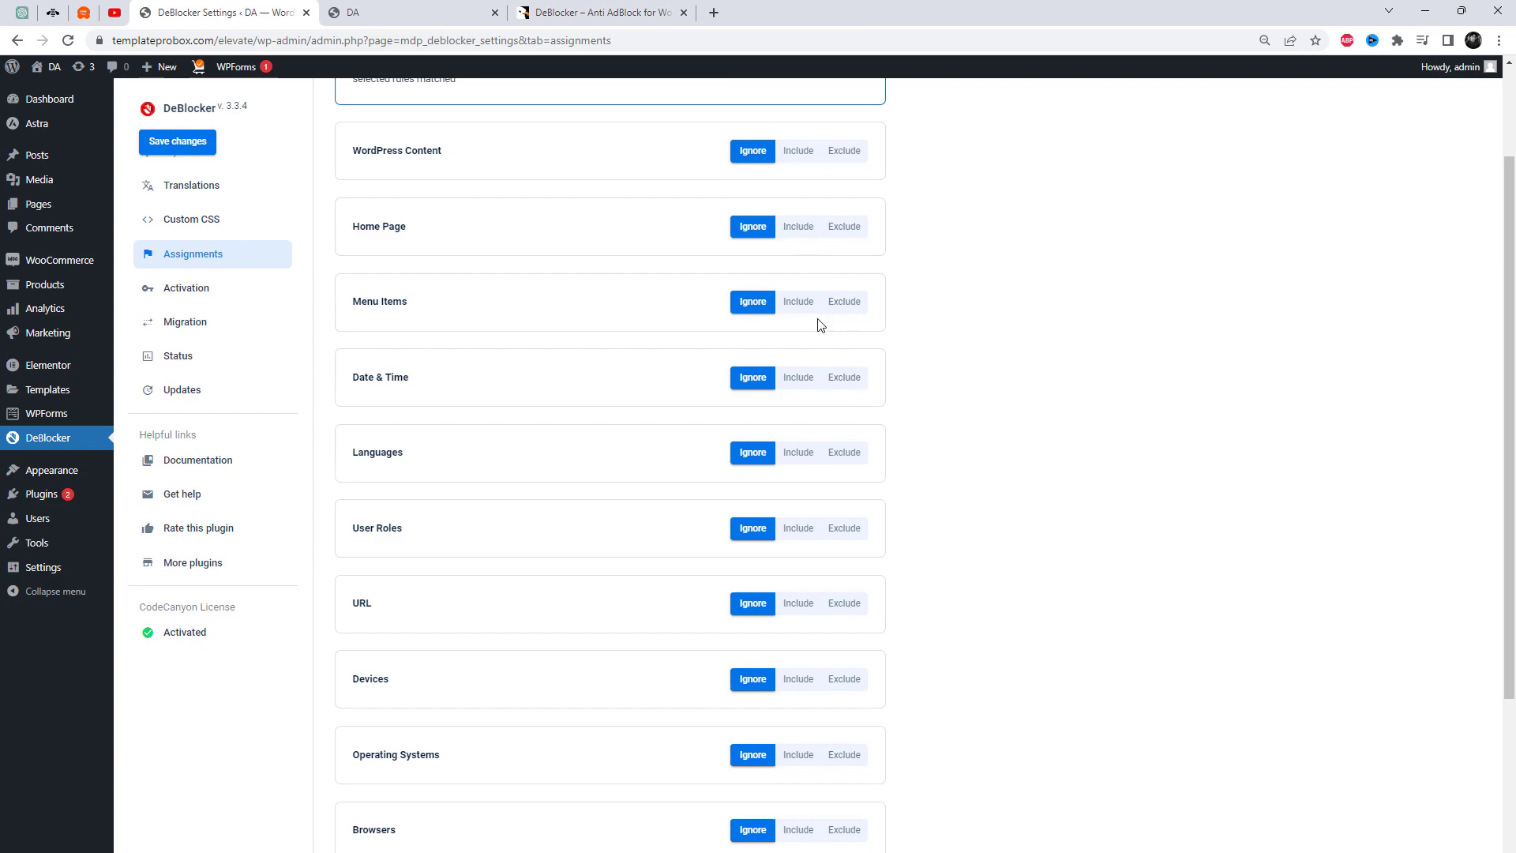
Try excluding the Shop and About pages in the Menu Items rule, and reset the rule to Ignore.
click(839, 315)
click(552, 369)
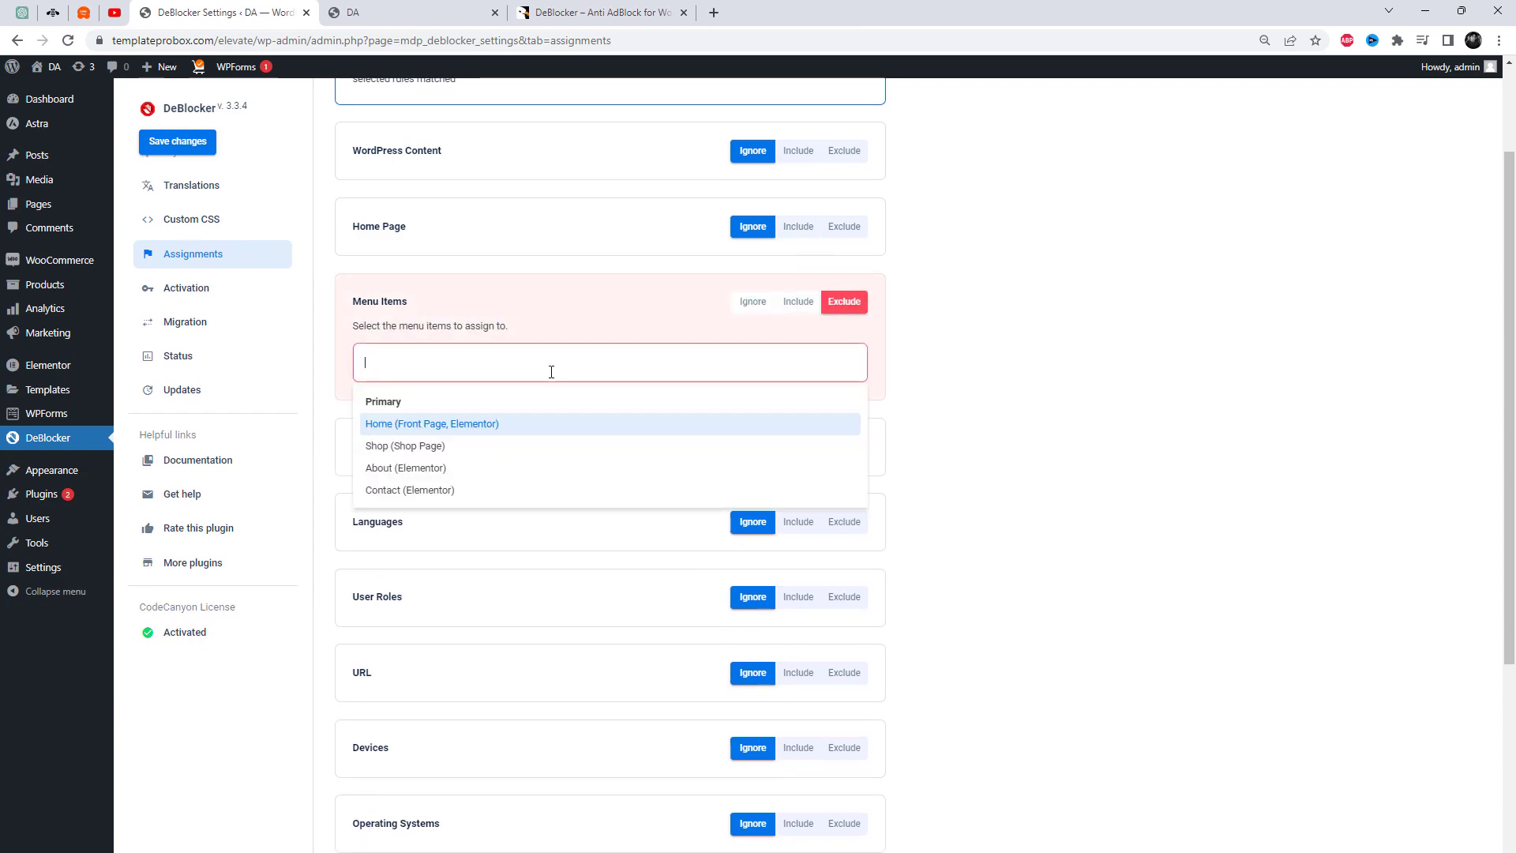
click(490, 448)
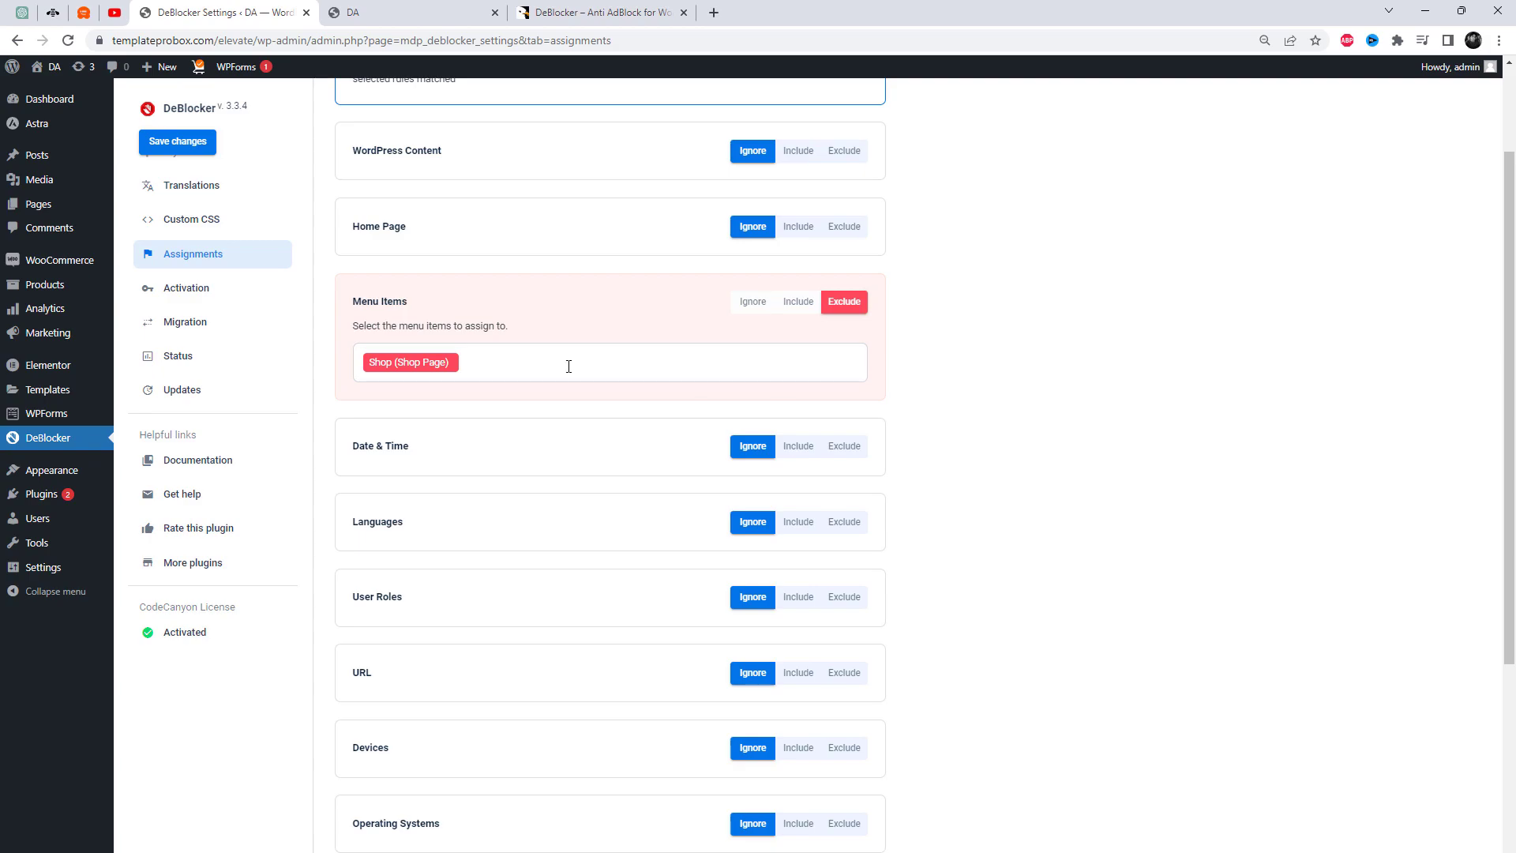
click(537, 362)
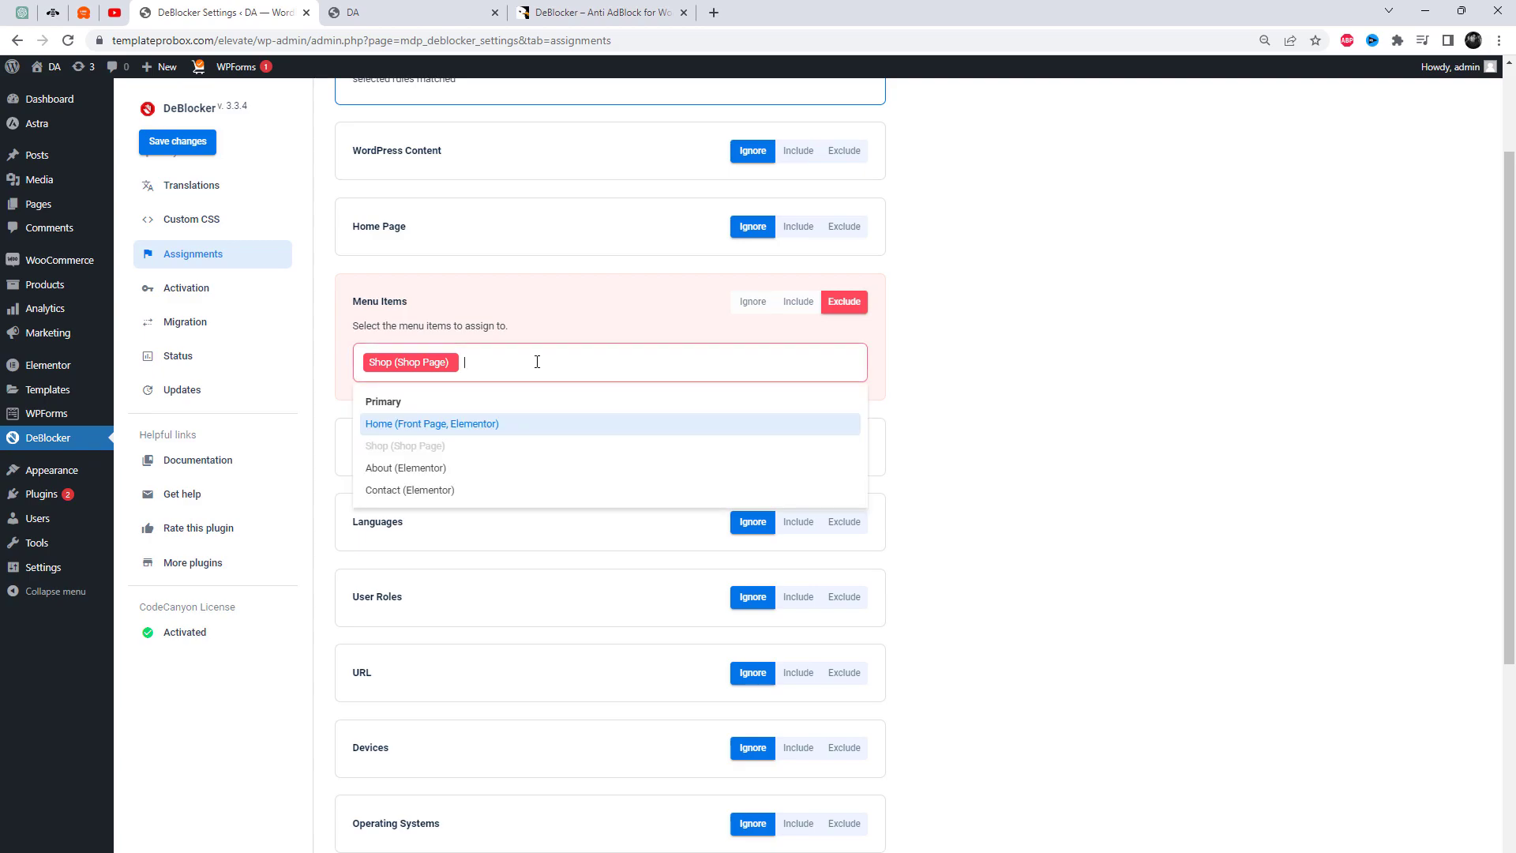
click(483, 470)
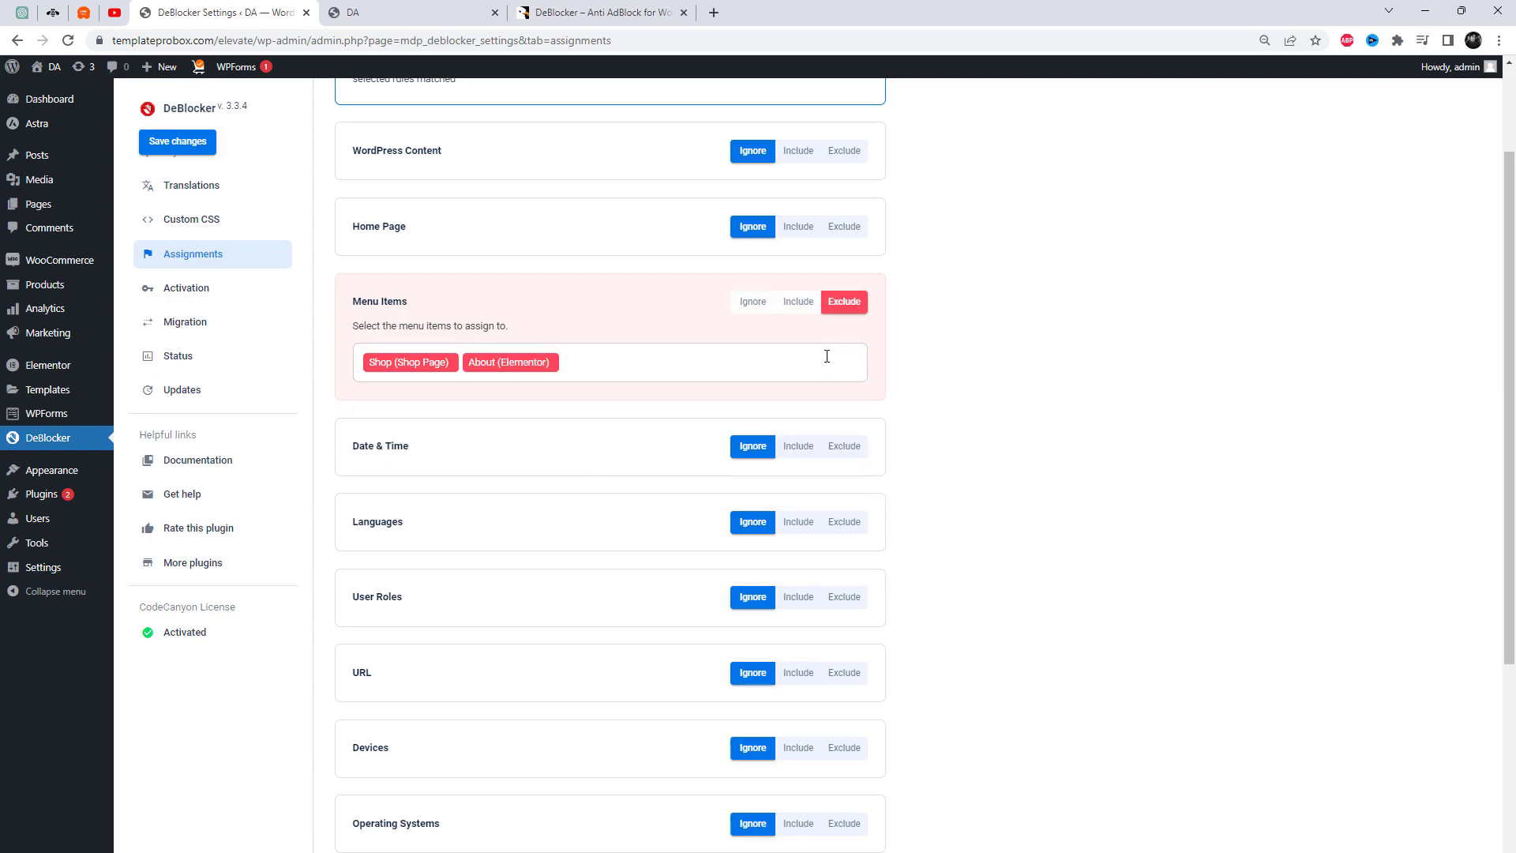
click(799, 305)
click(753, 306)
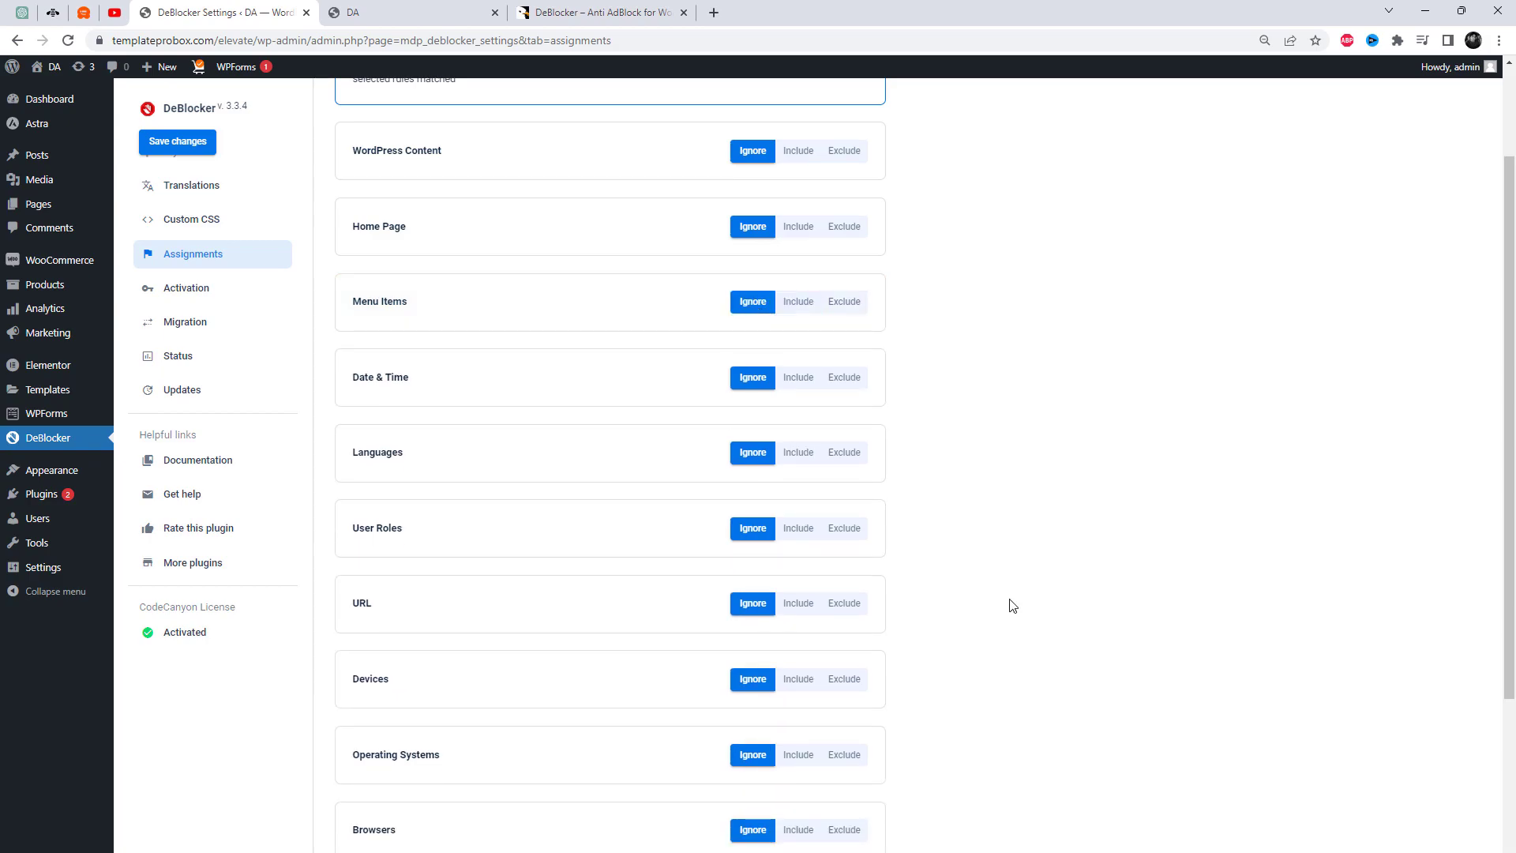
Try including 9 May 2023 in the Date & Time rule, and reset the rule to Ignore.
click(811, 384)
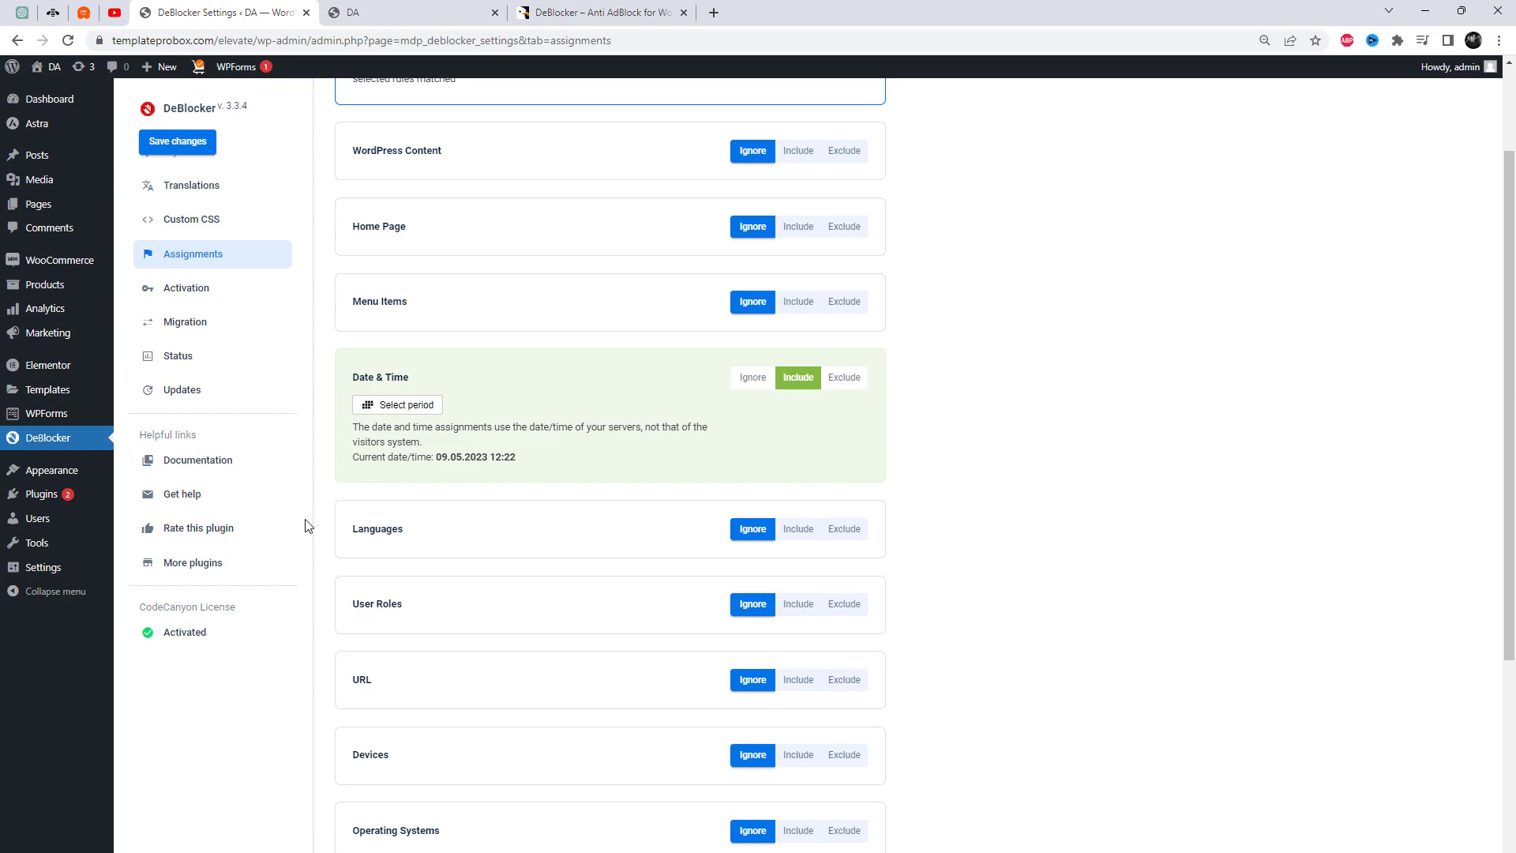
click(409, 411)
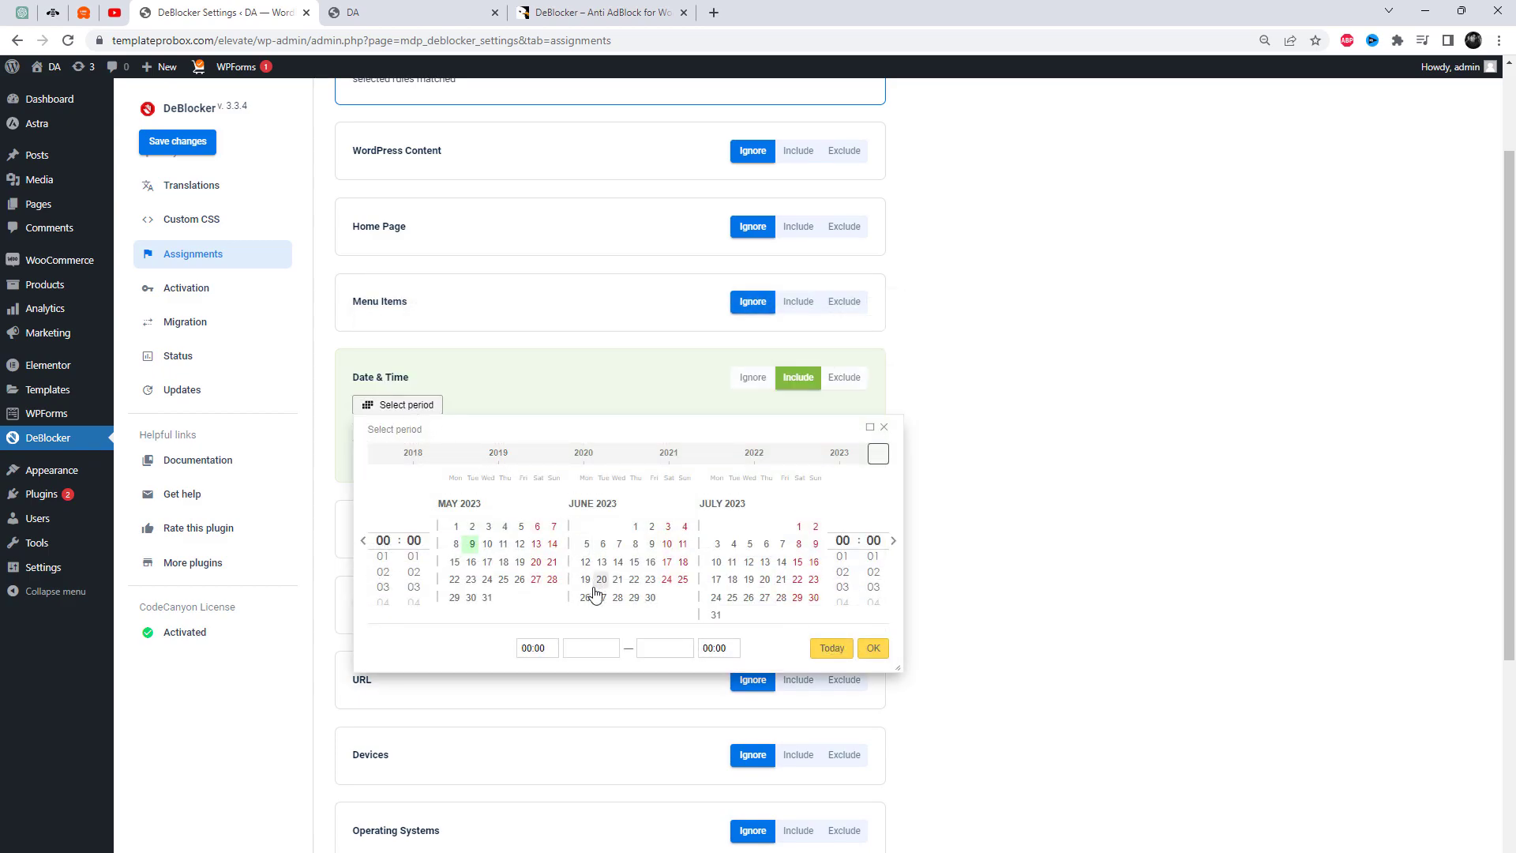
click(473, 544)
click(873, 649)
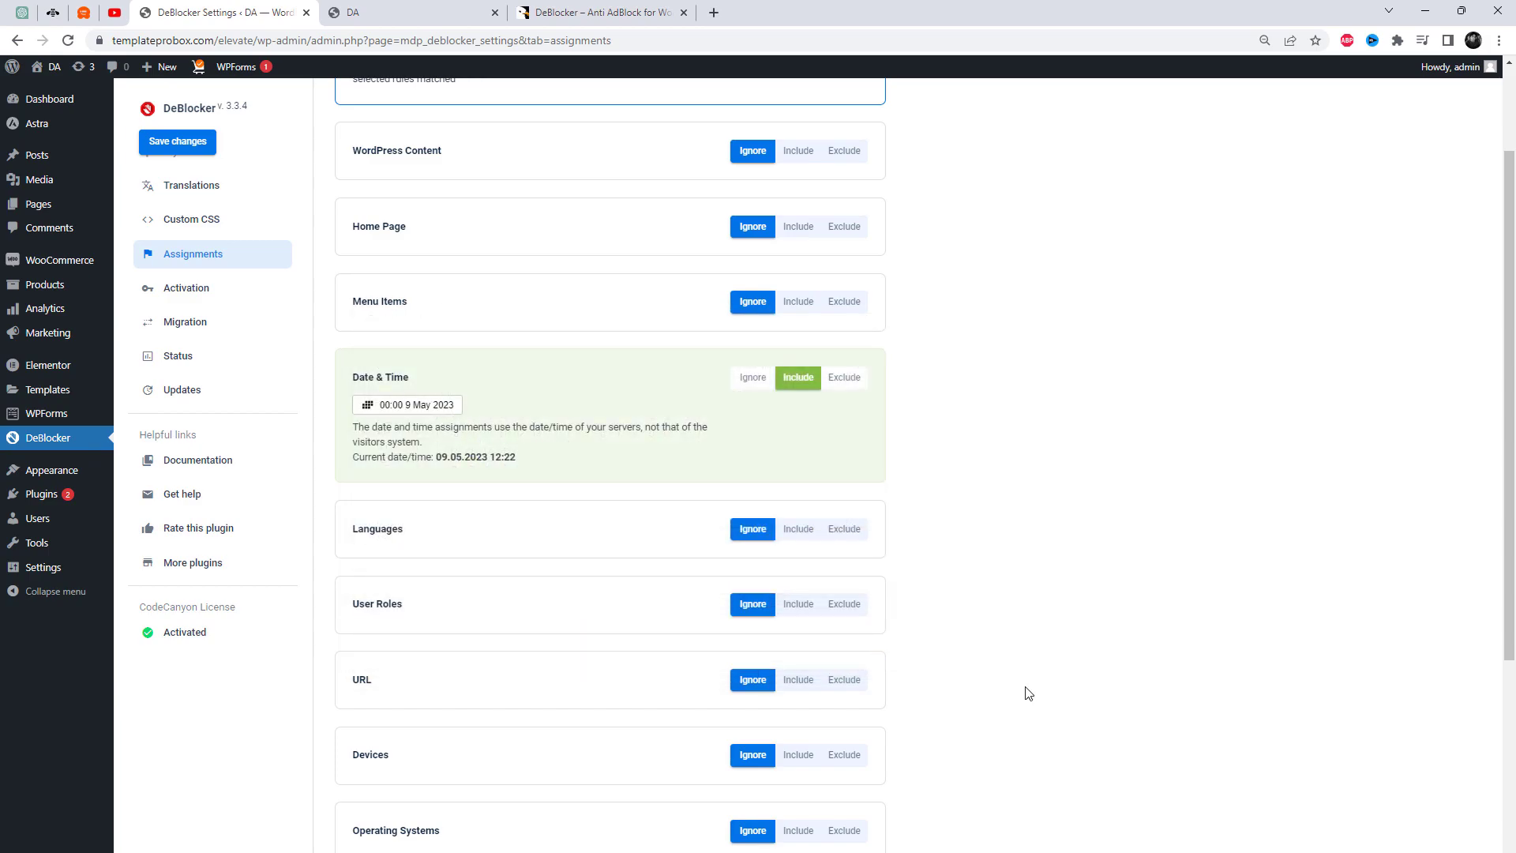
scroll(1025, 703, up, 2)
click(756, 512)
Try including a role starting with "Ad" in the User Roles rule, and reset the rule to Ignore.
scroll(897, 700, down, 3)
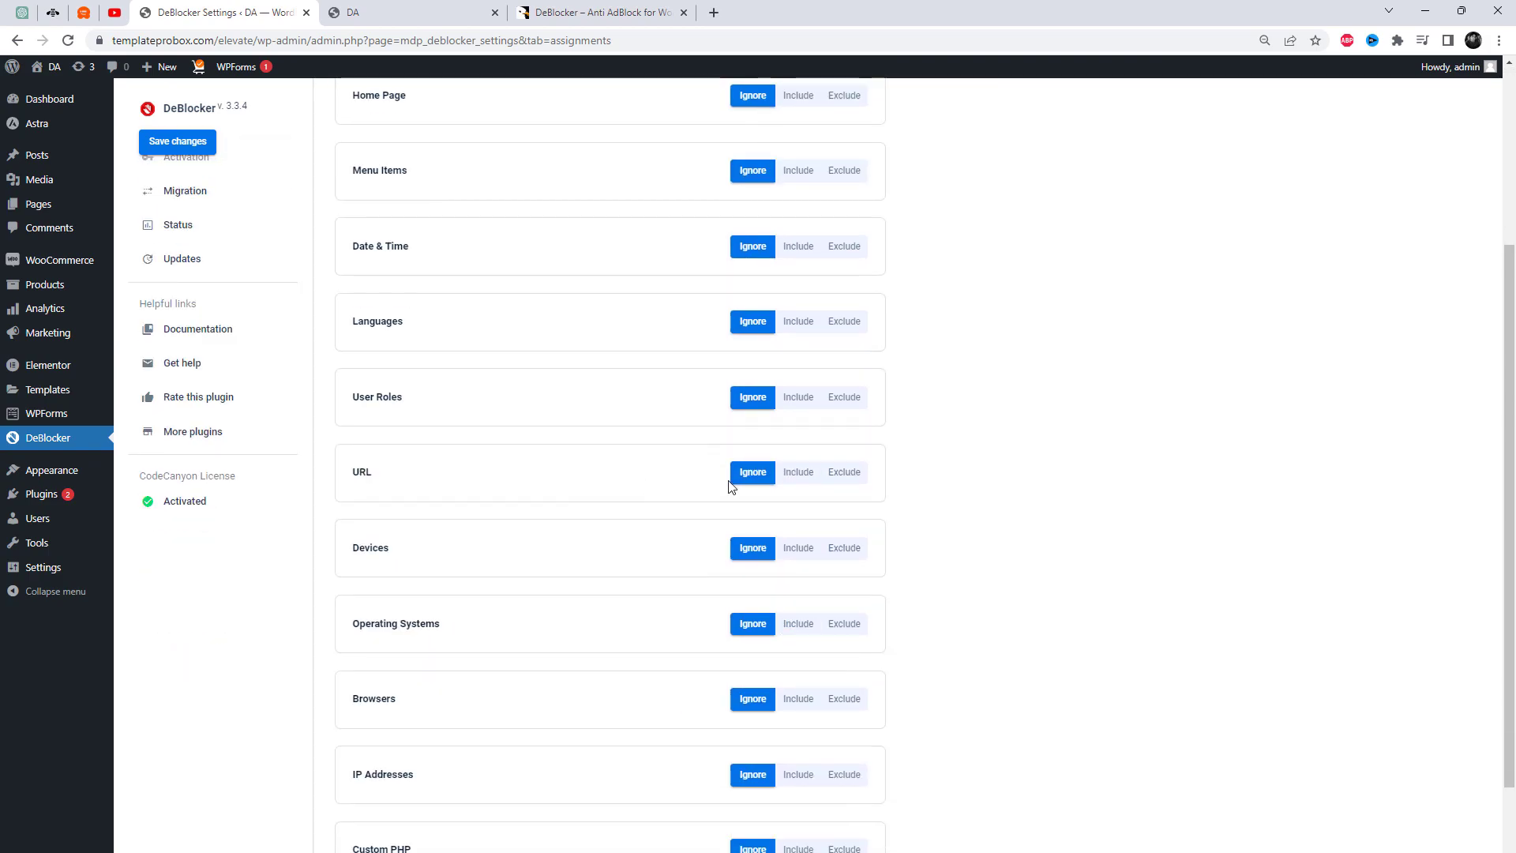
click(798, 397)
click(571, 449)
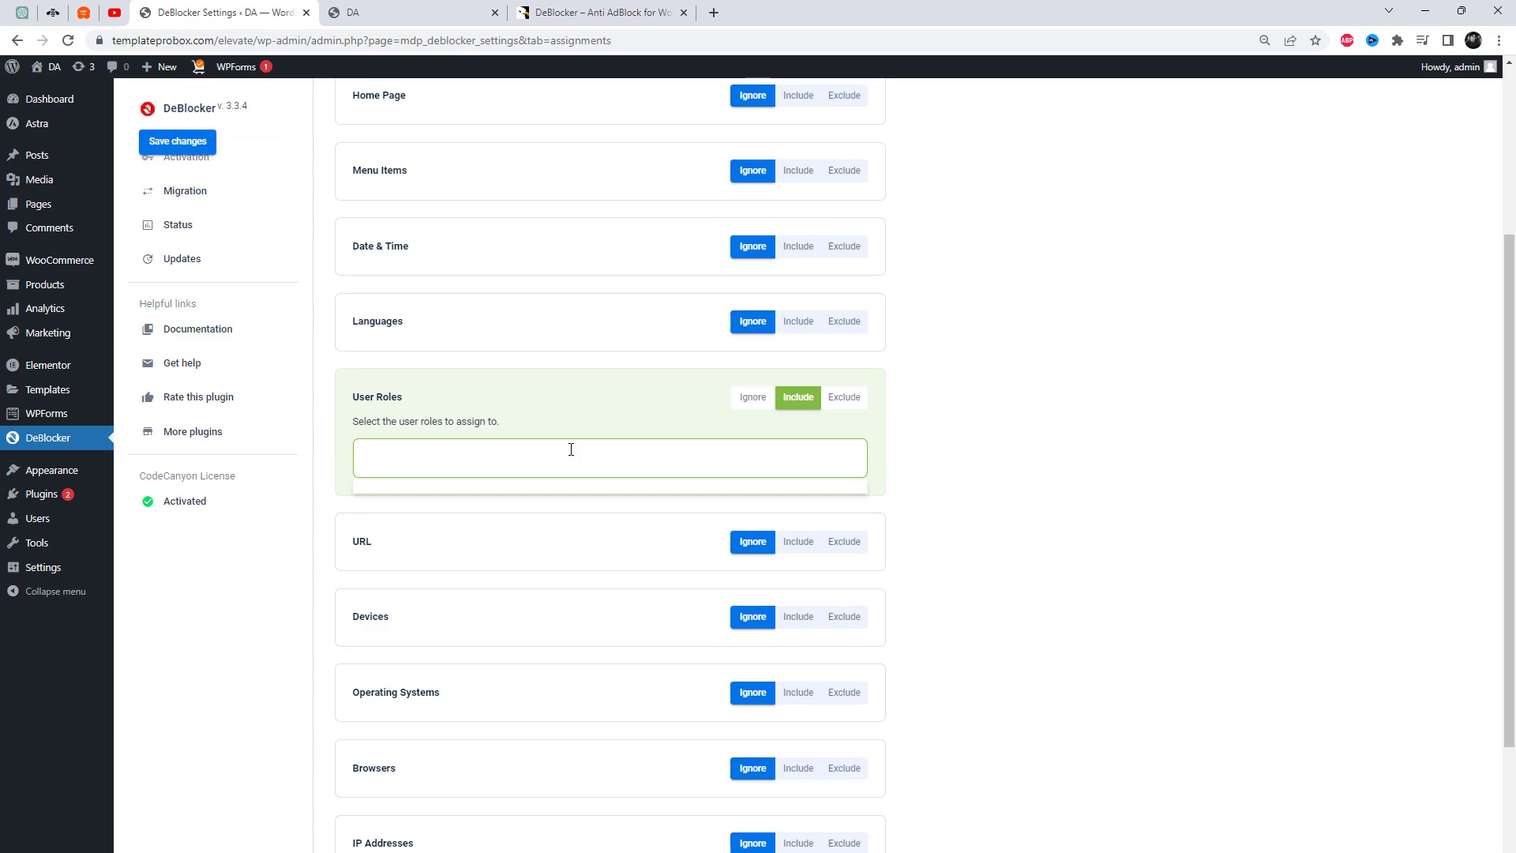
text(A)
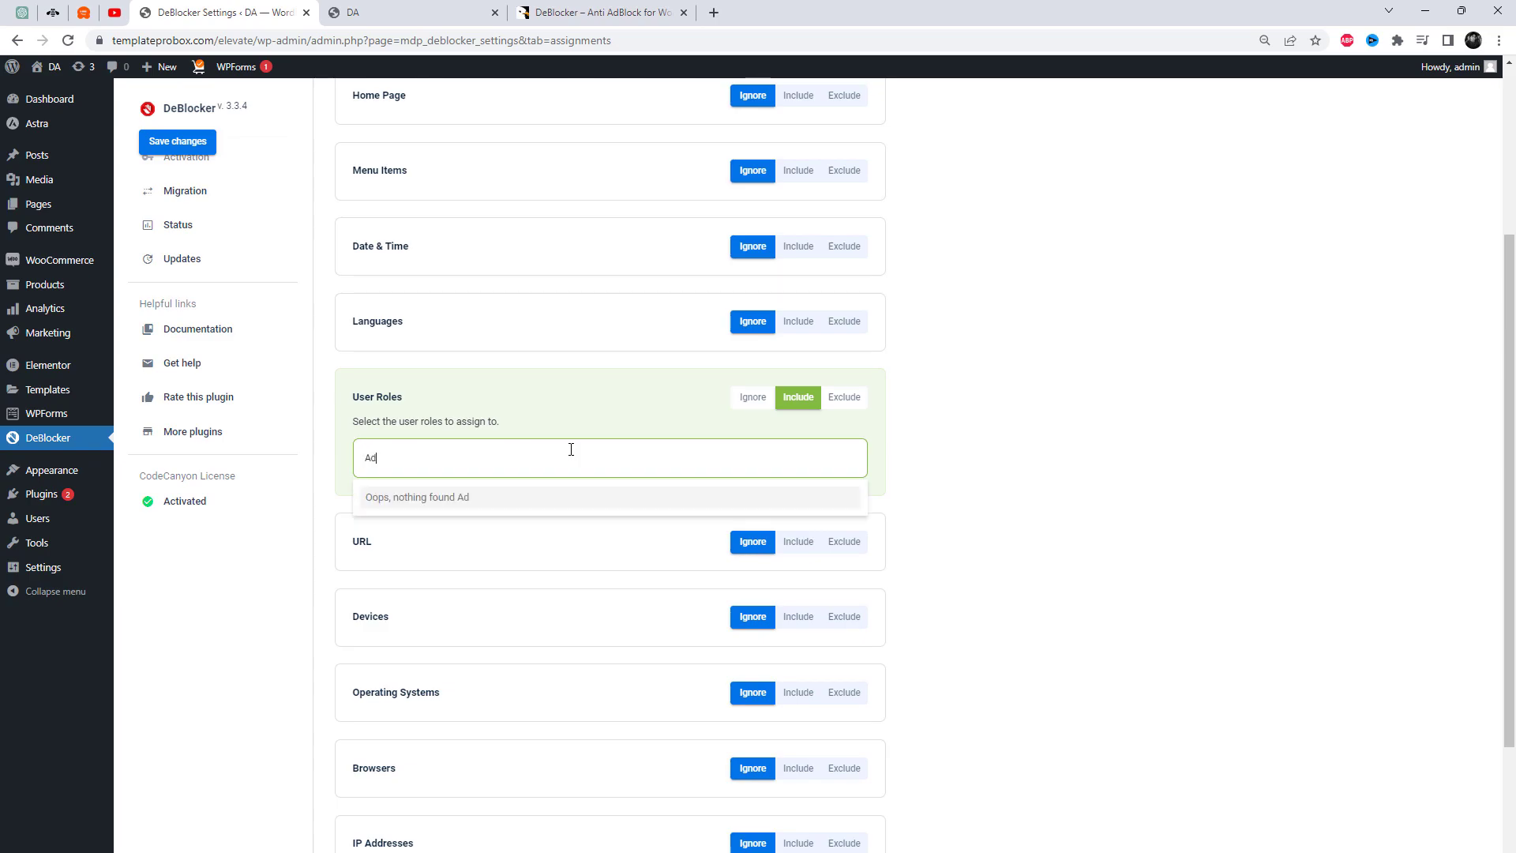
key(BackSpace)
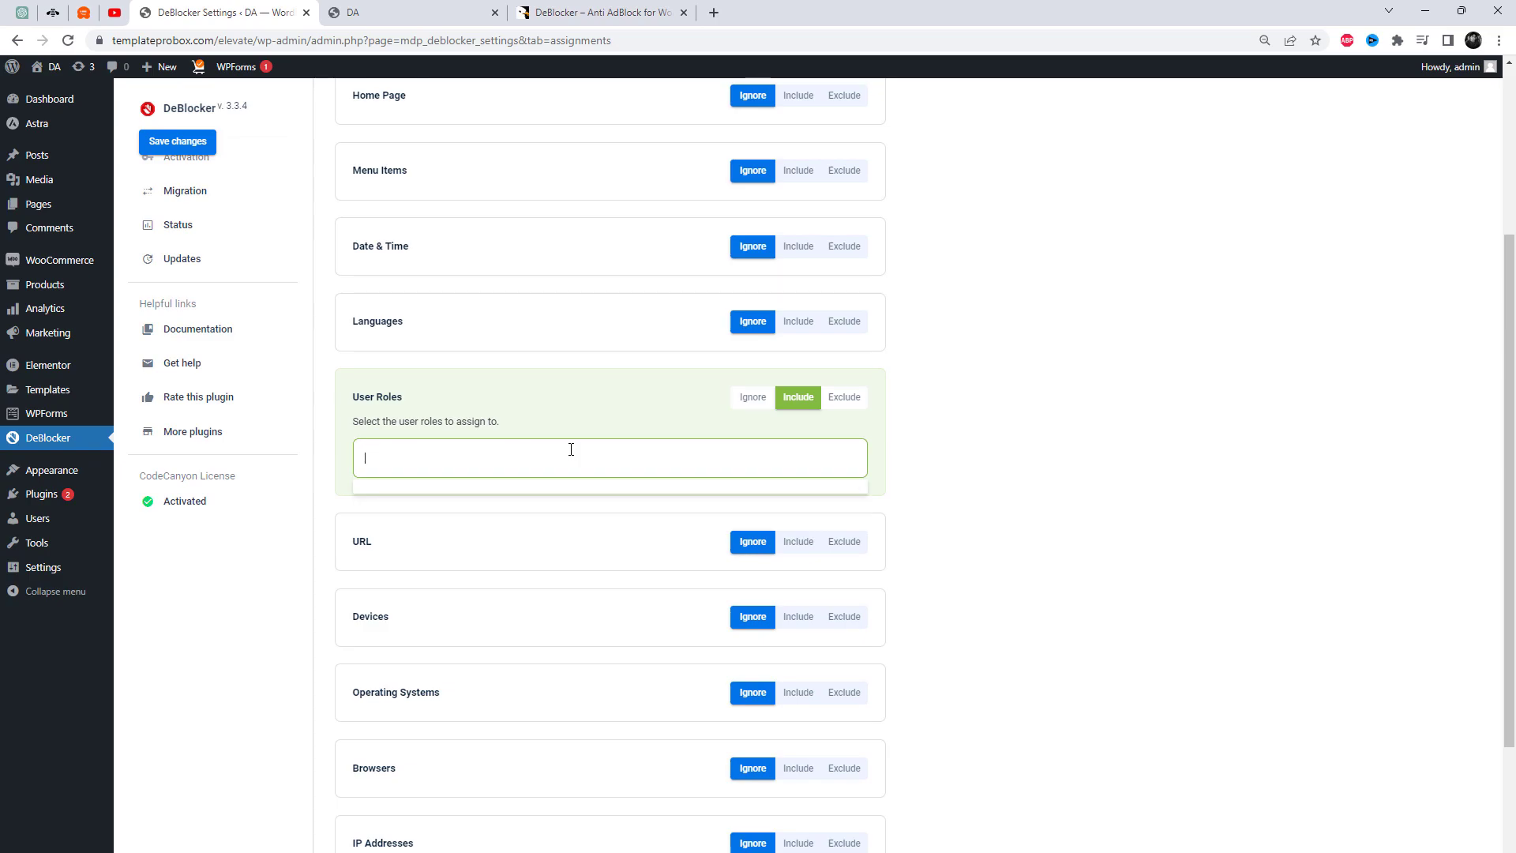
click(752, 398)
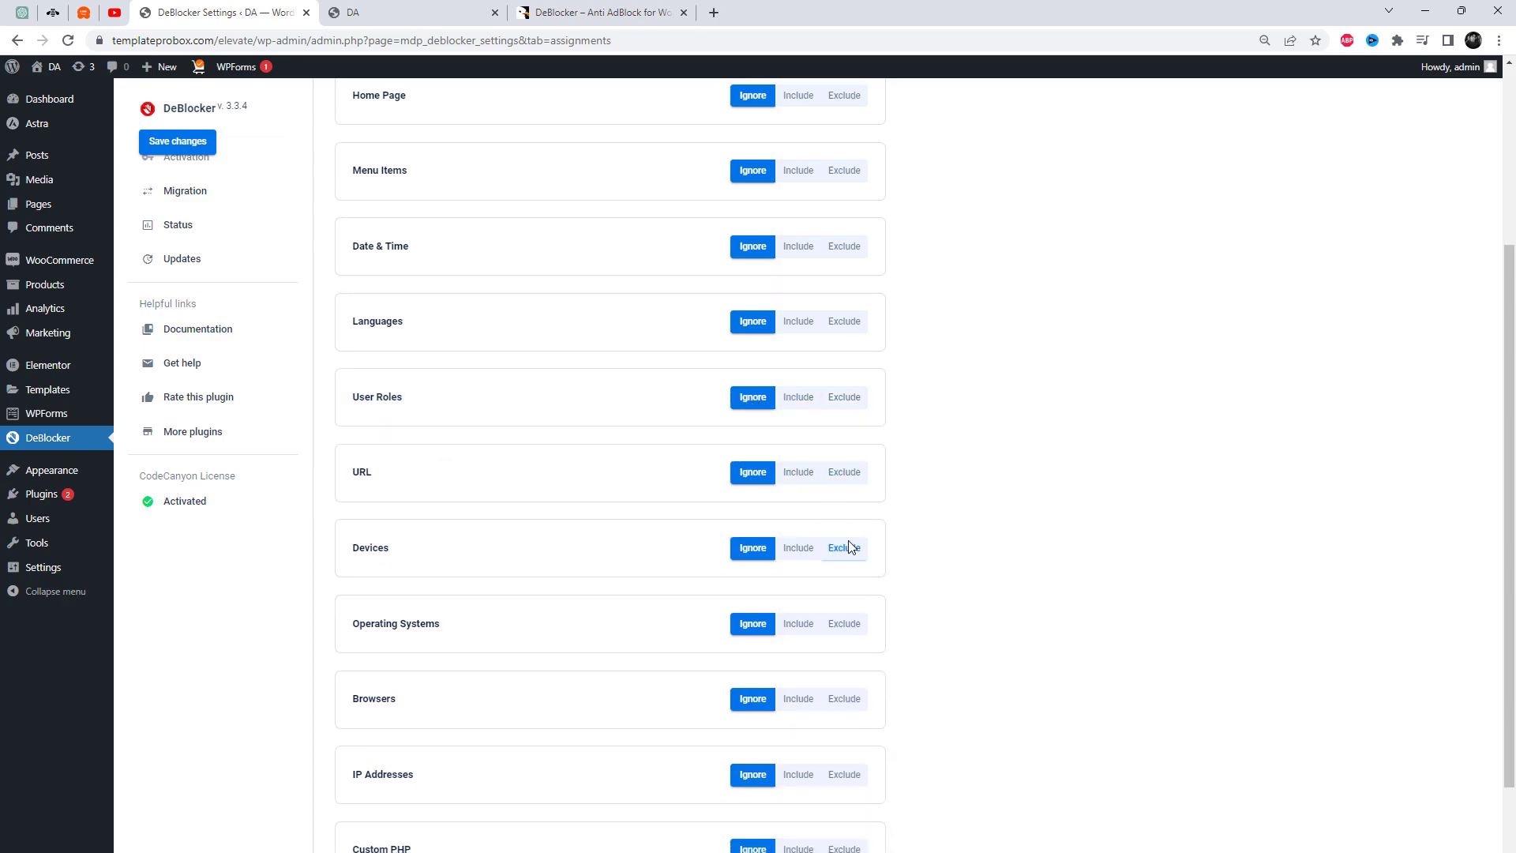
Set the Devices rule to include Mobile.
scroll(853, 569, down, 1)
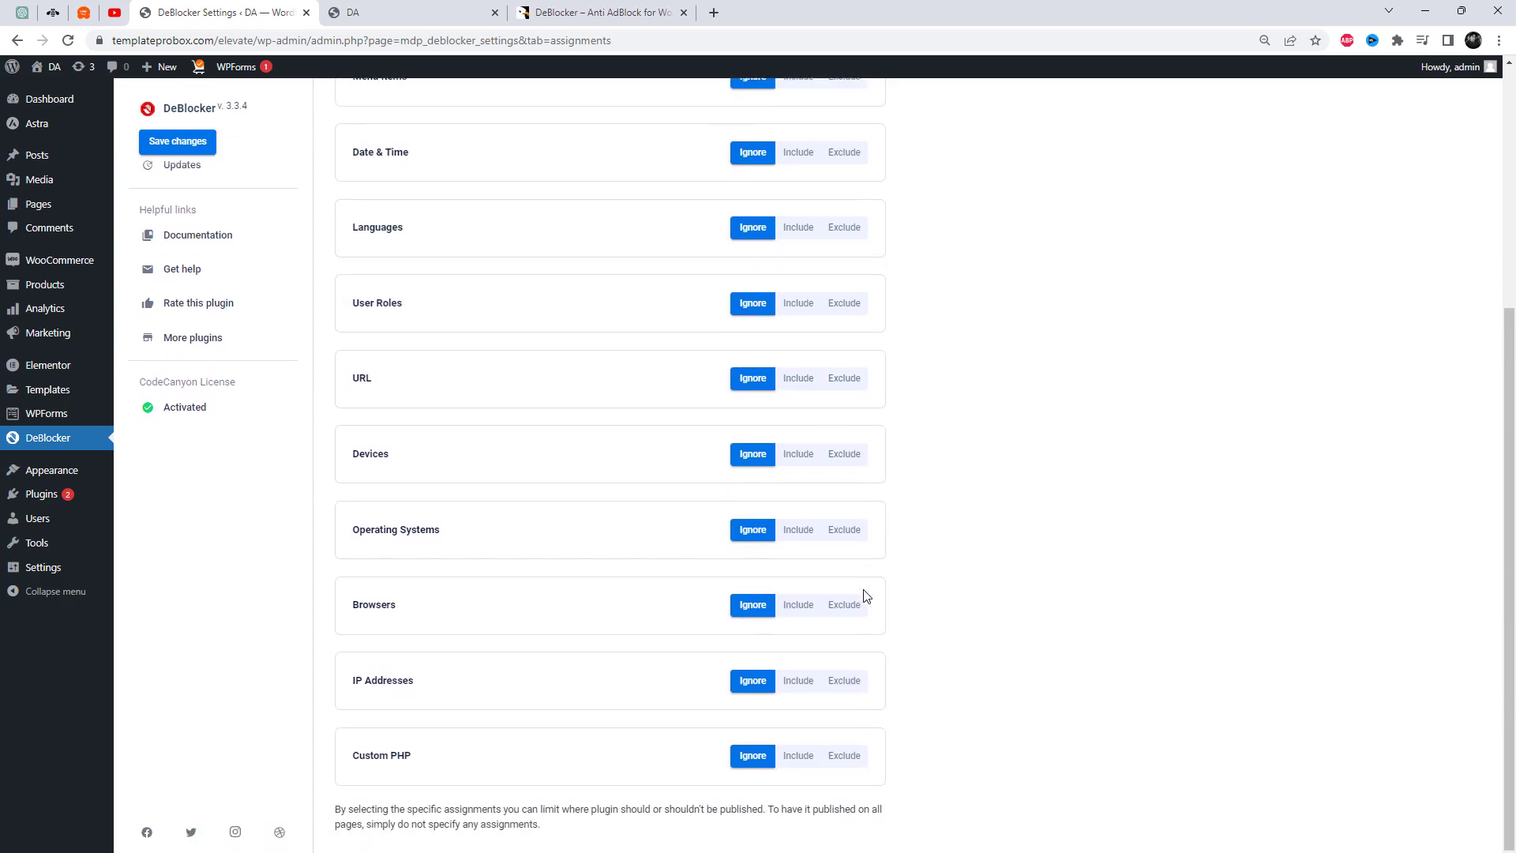
click(797, 467)
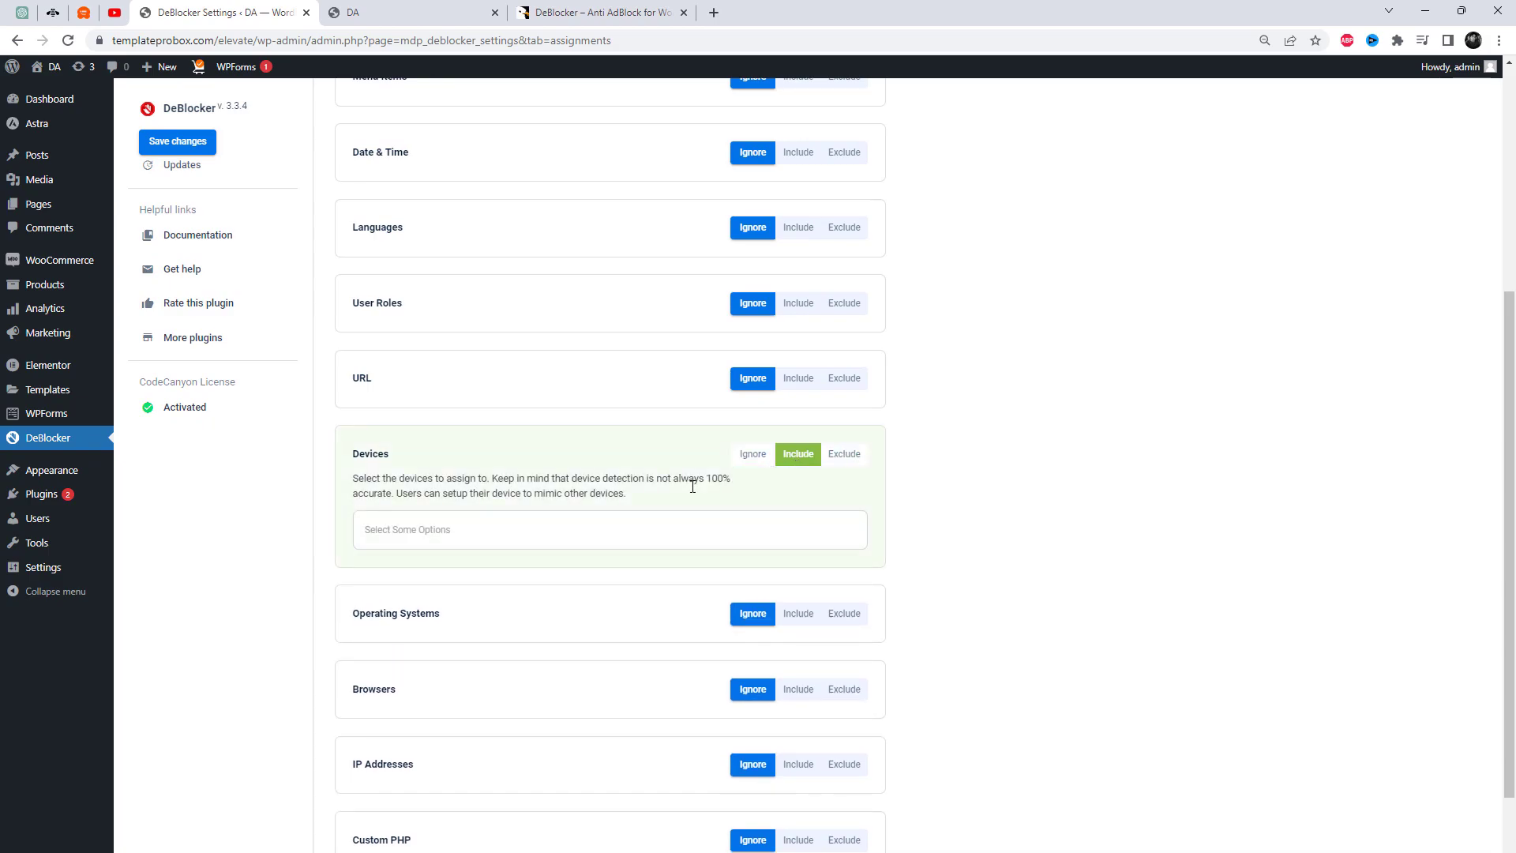
click(596, 526)
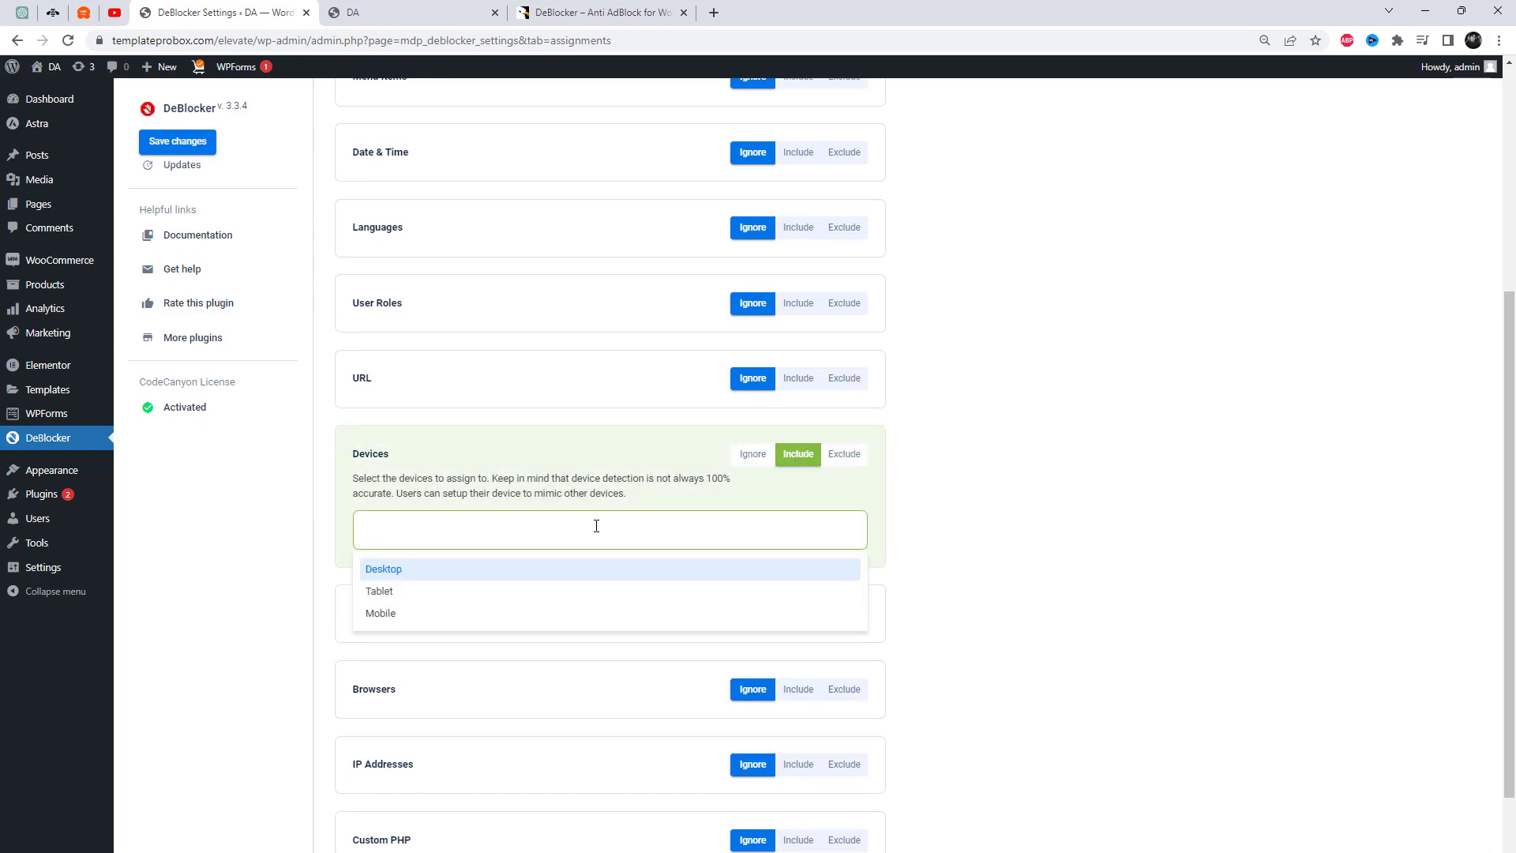
click(447, 613)
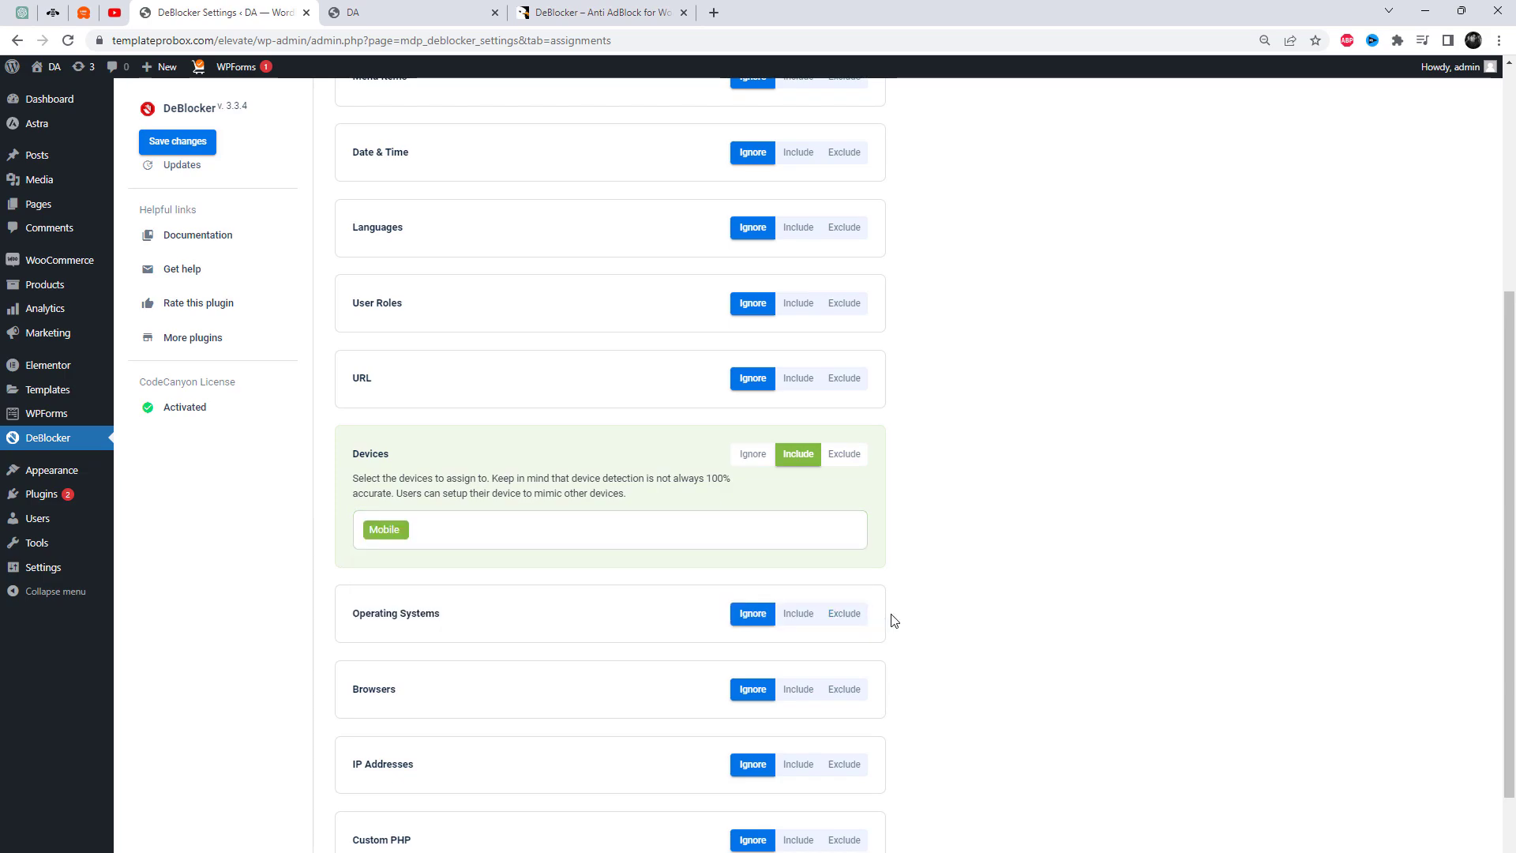
Select Edge 13 in the Browsers rule and set the rule to Exclude.
scroll(854, 660, down, 1)
scroll(858, 677, up, 3)
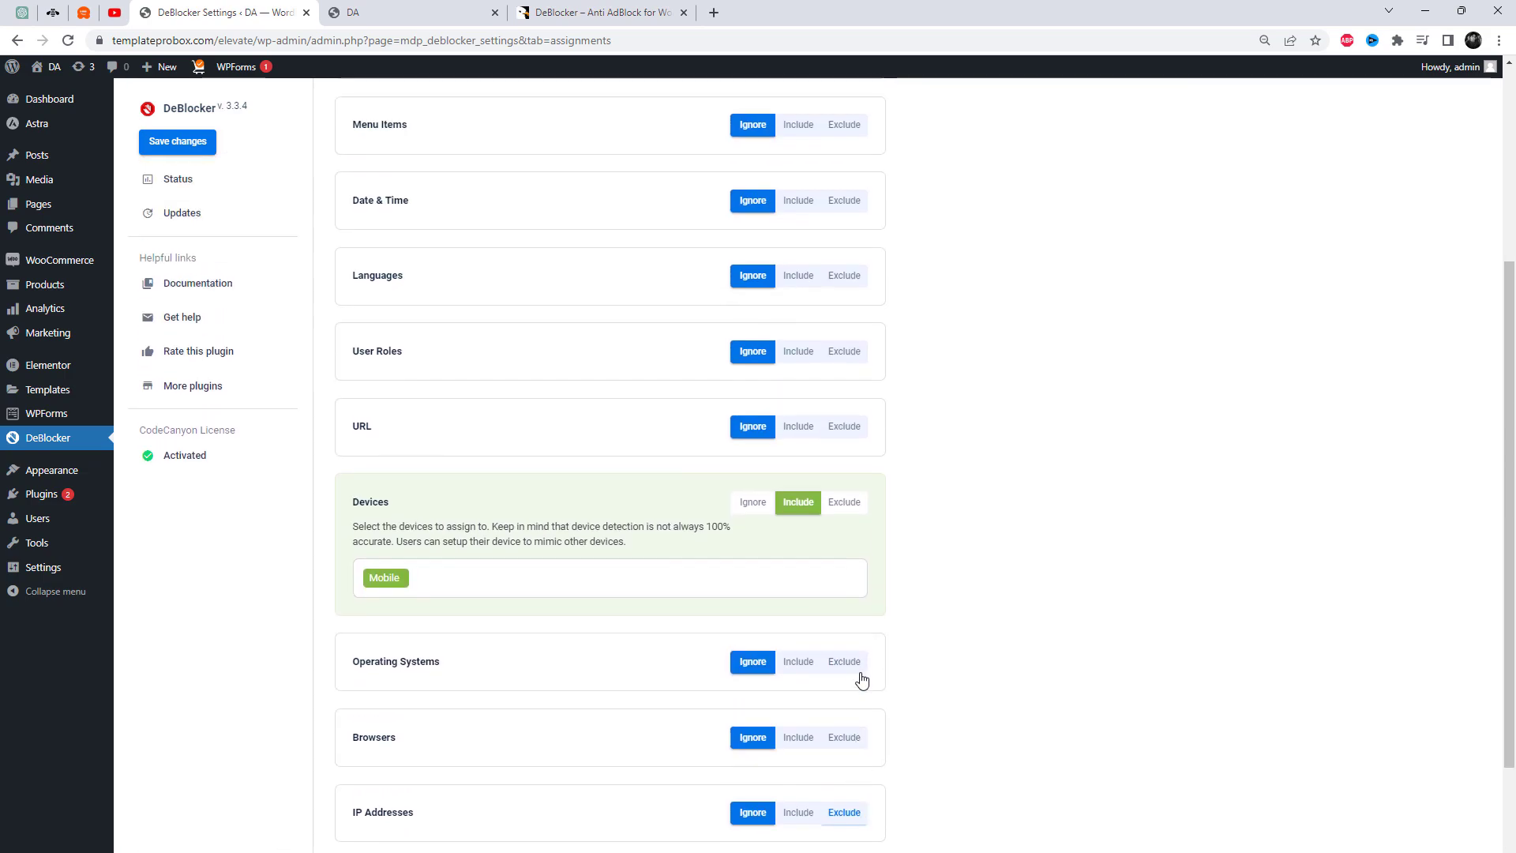
scroll(862, 680, down, 3)
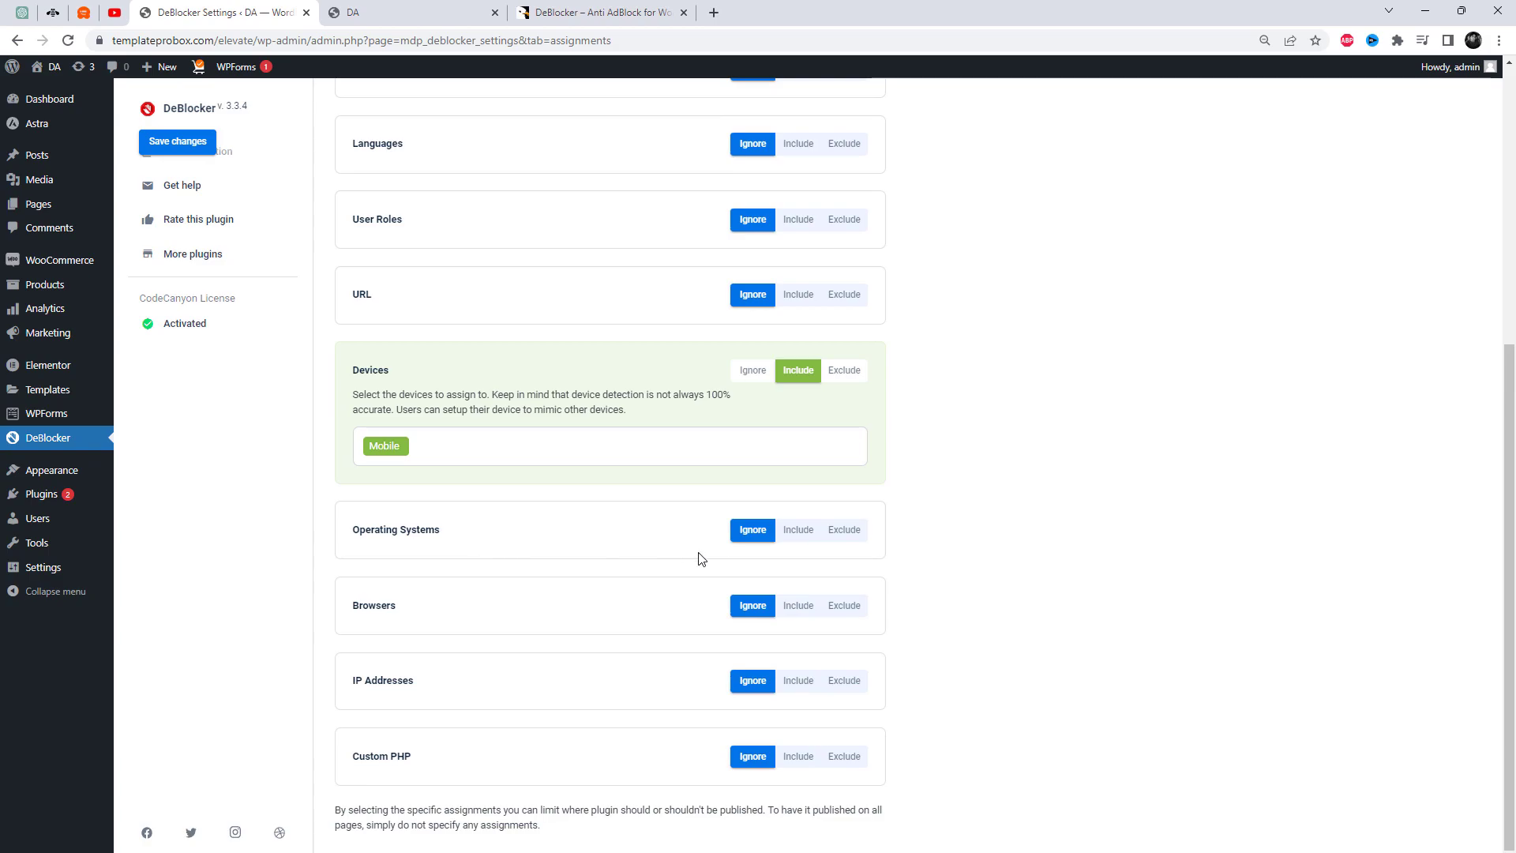
click(798, 606)
scroll(616, 608, down, 2)
click(454, 522)
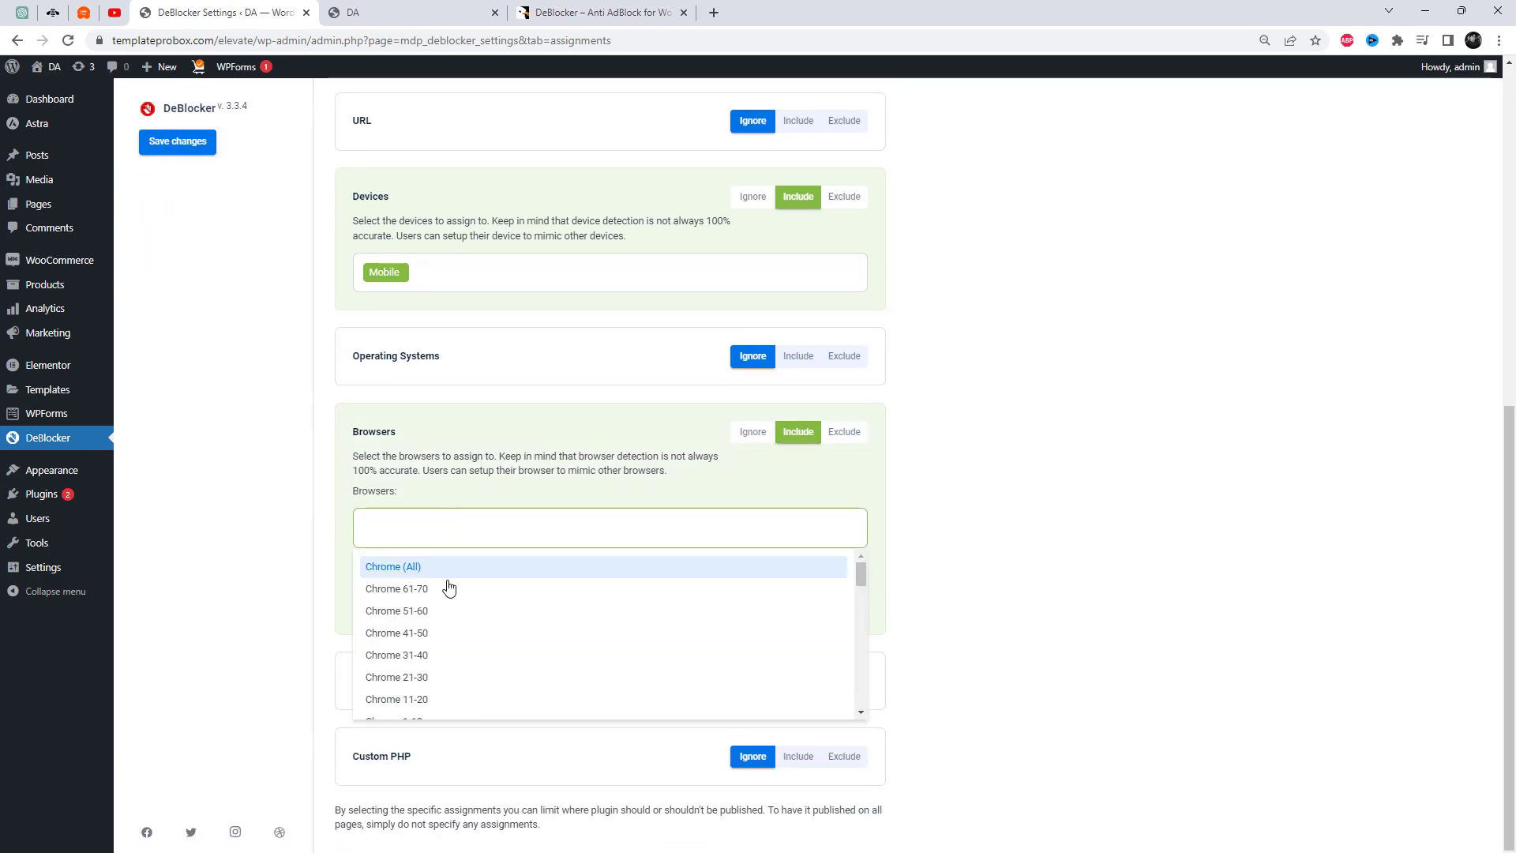
scroll(469, 624, down, 7)
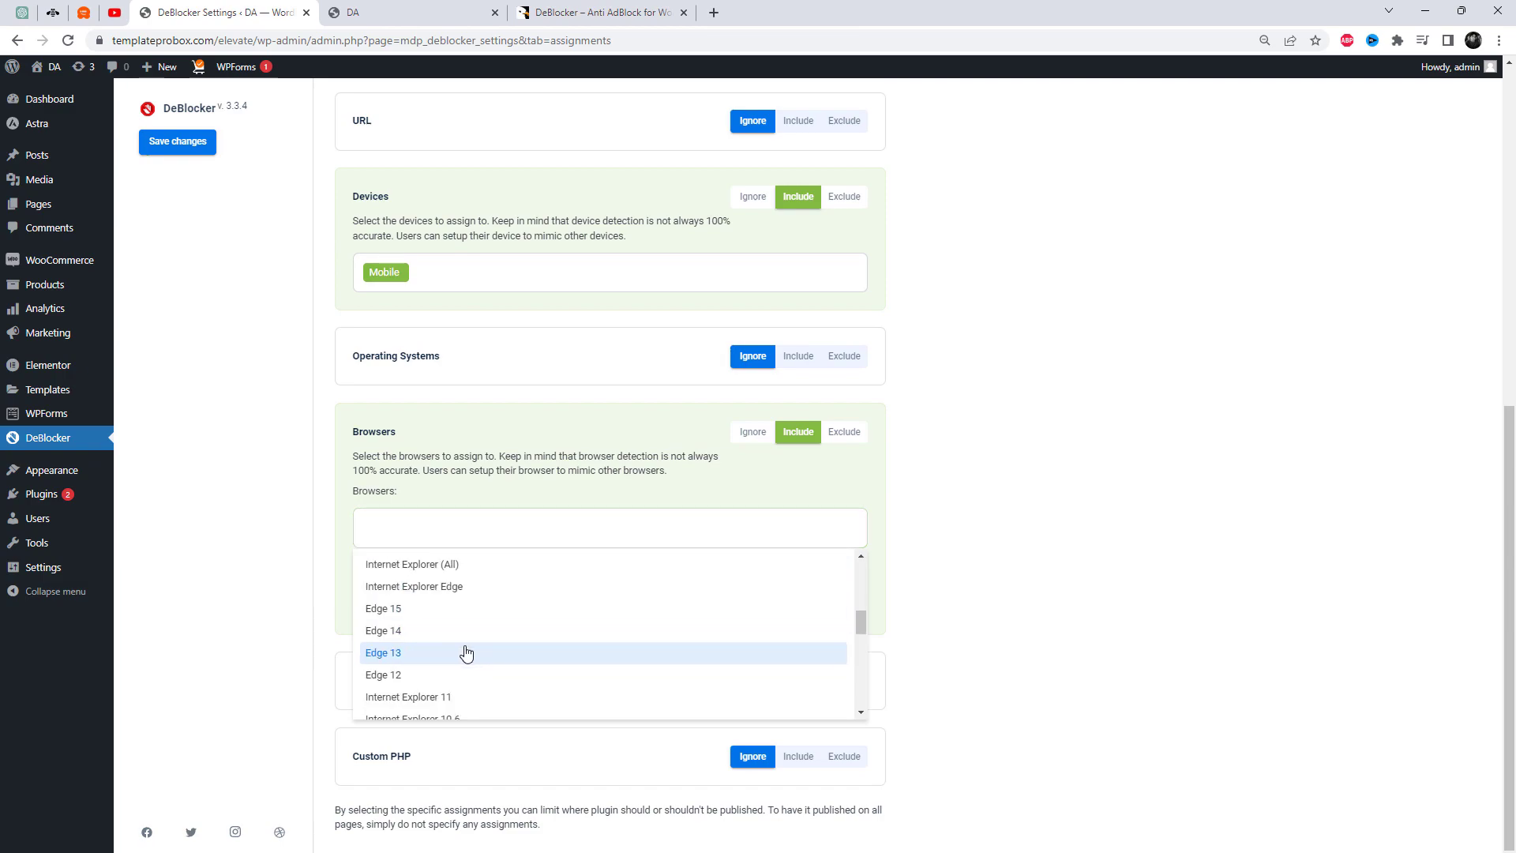
click(466, 652)
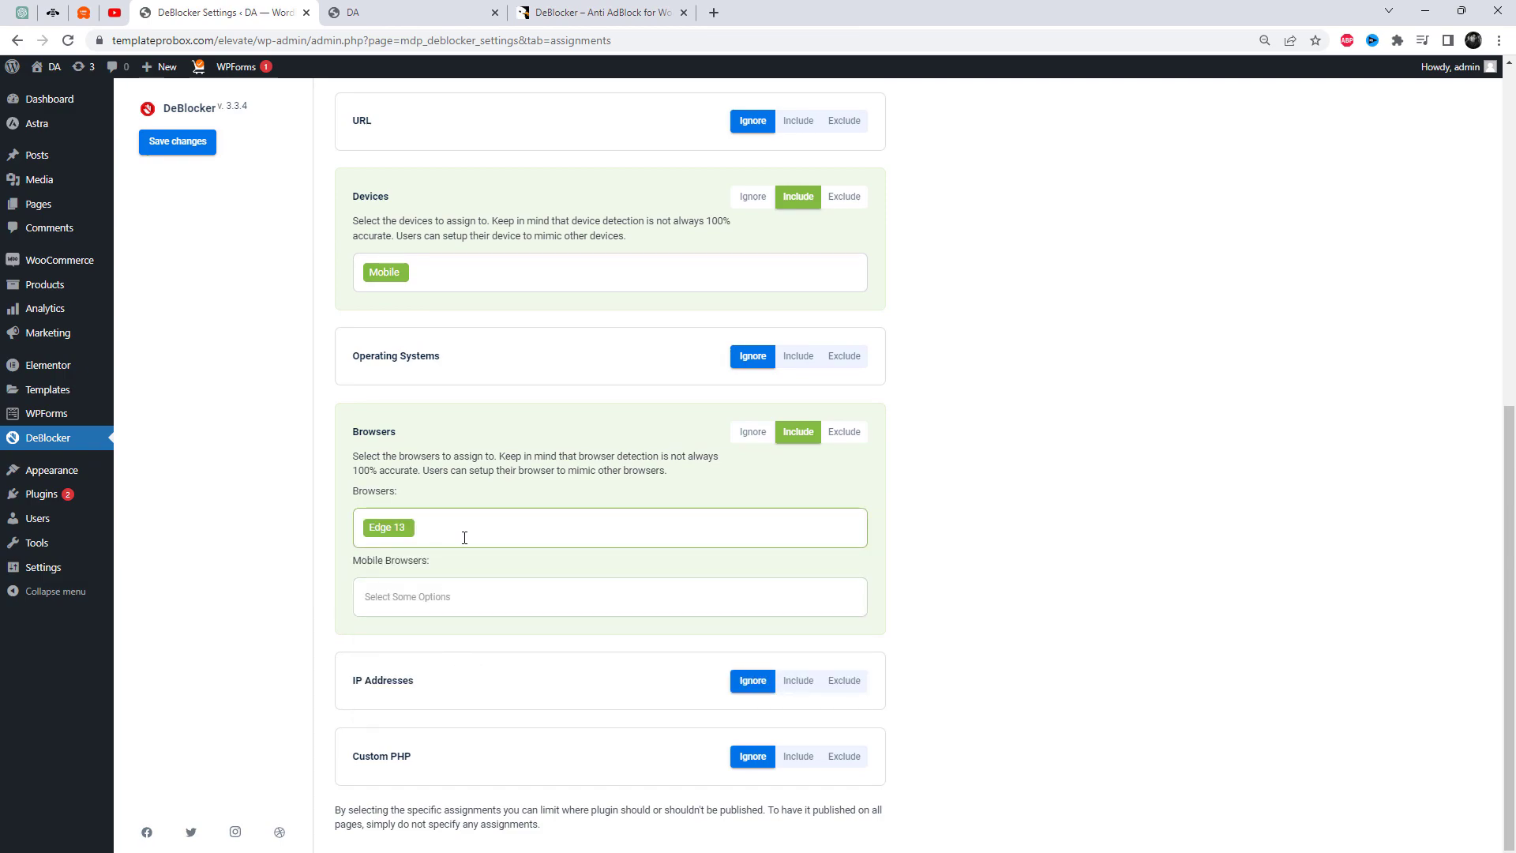
click(840, 434)
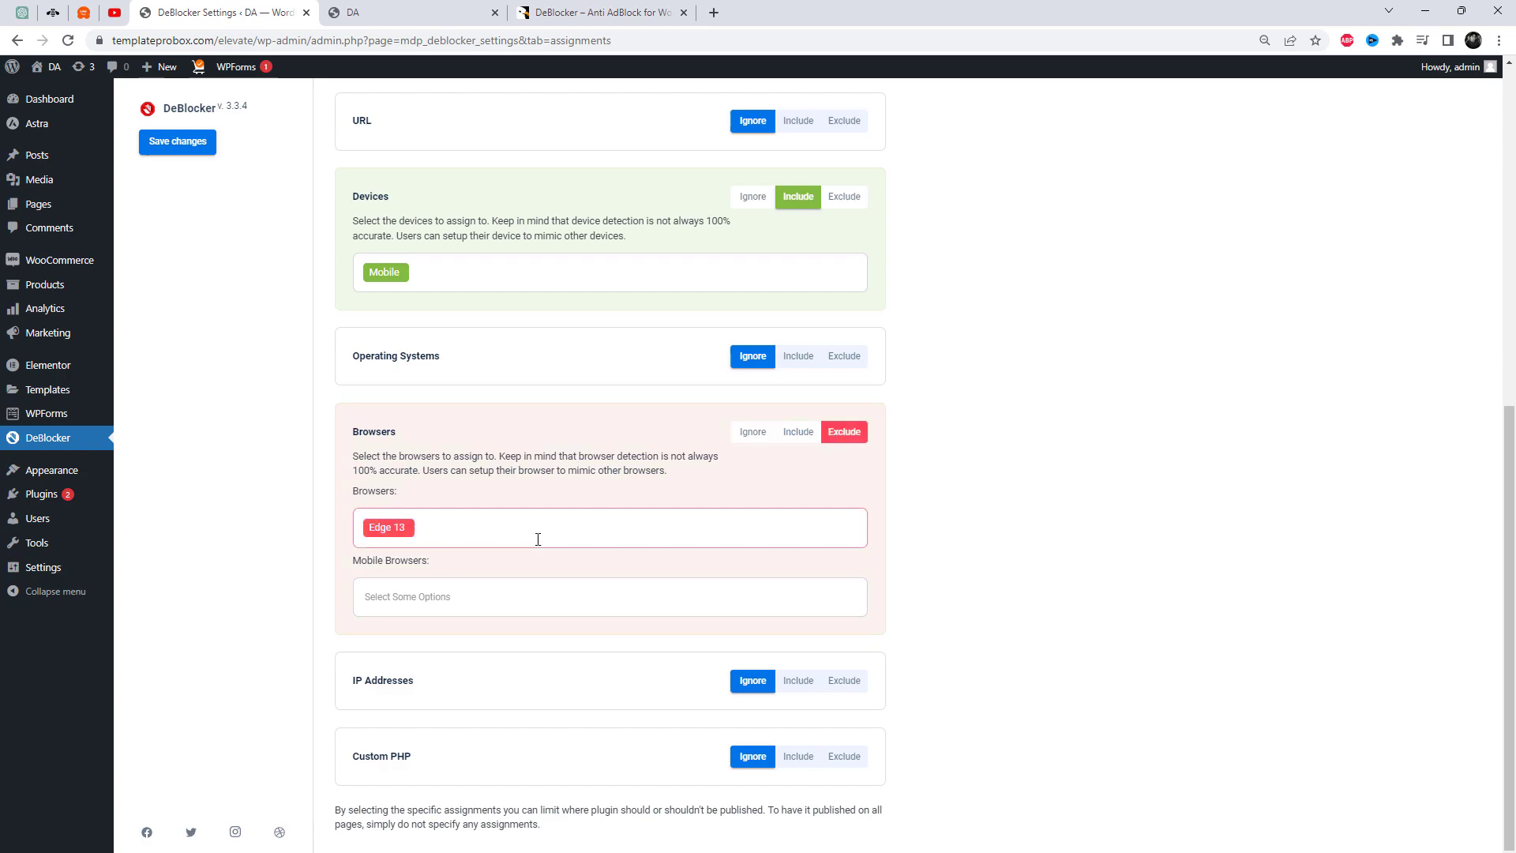
Add Chrome 61-70 and Chrome 31-40 to the excluded browsers, and Android to the excluded mobile browsers.
click(538, 539)
click(478, 582)
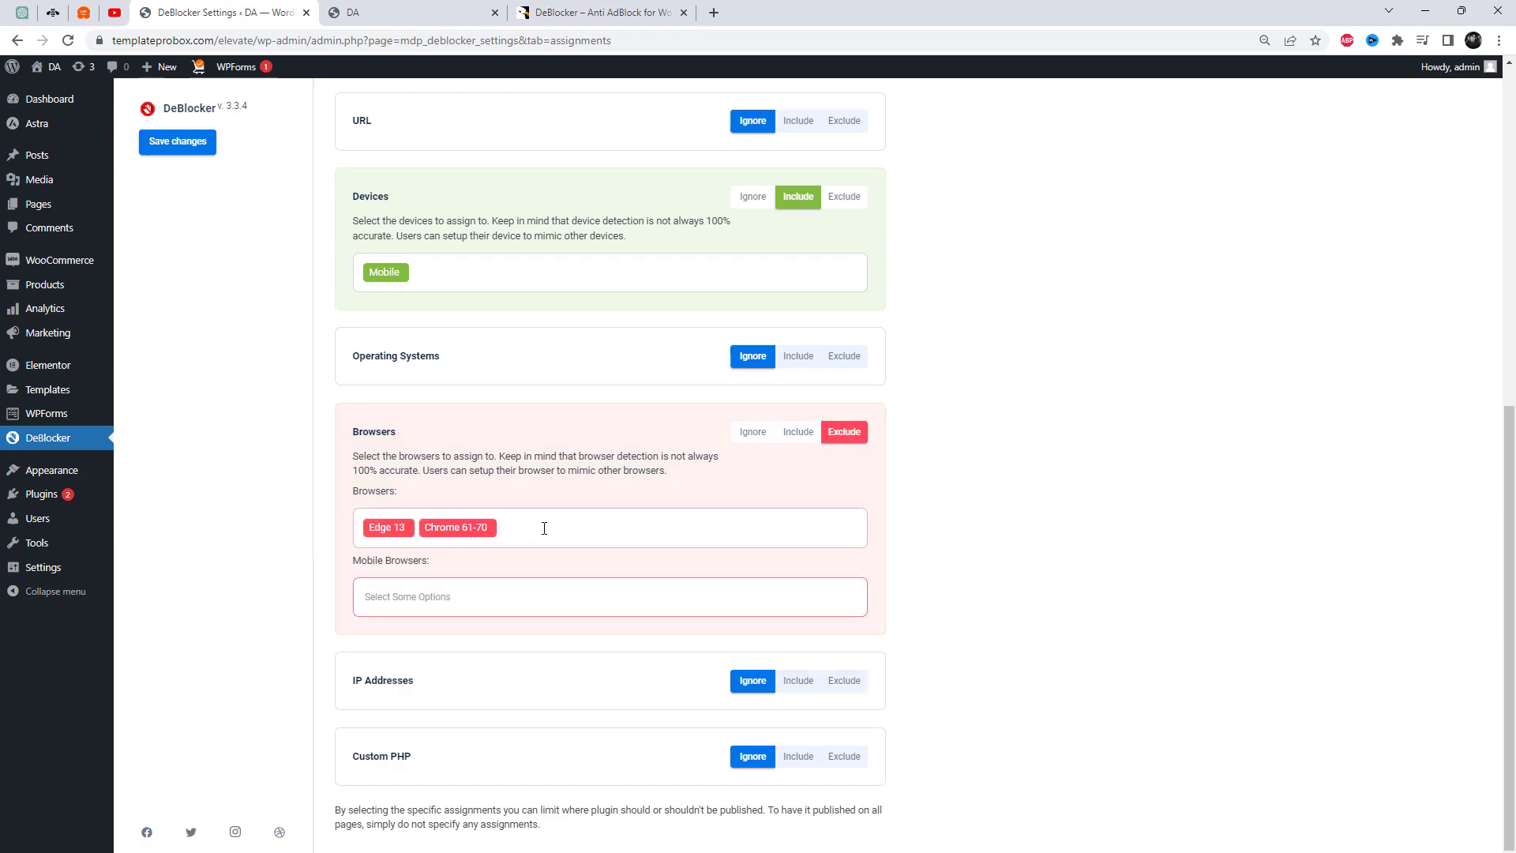
click(542, 525)
click(569, 648)
click(443, 598)
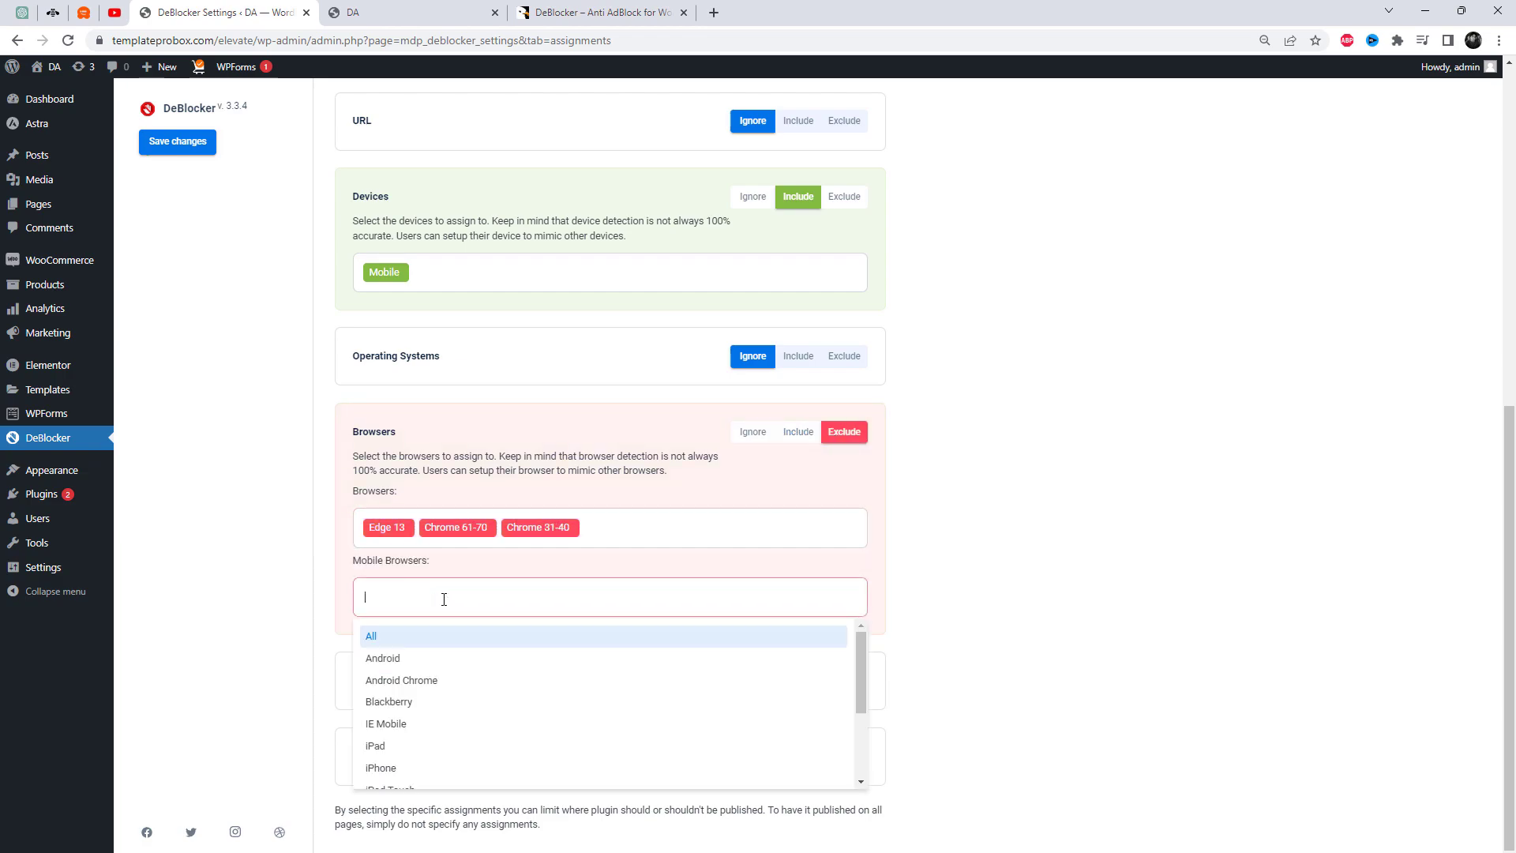
click(431, 659)
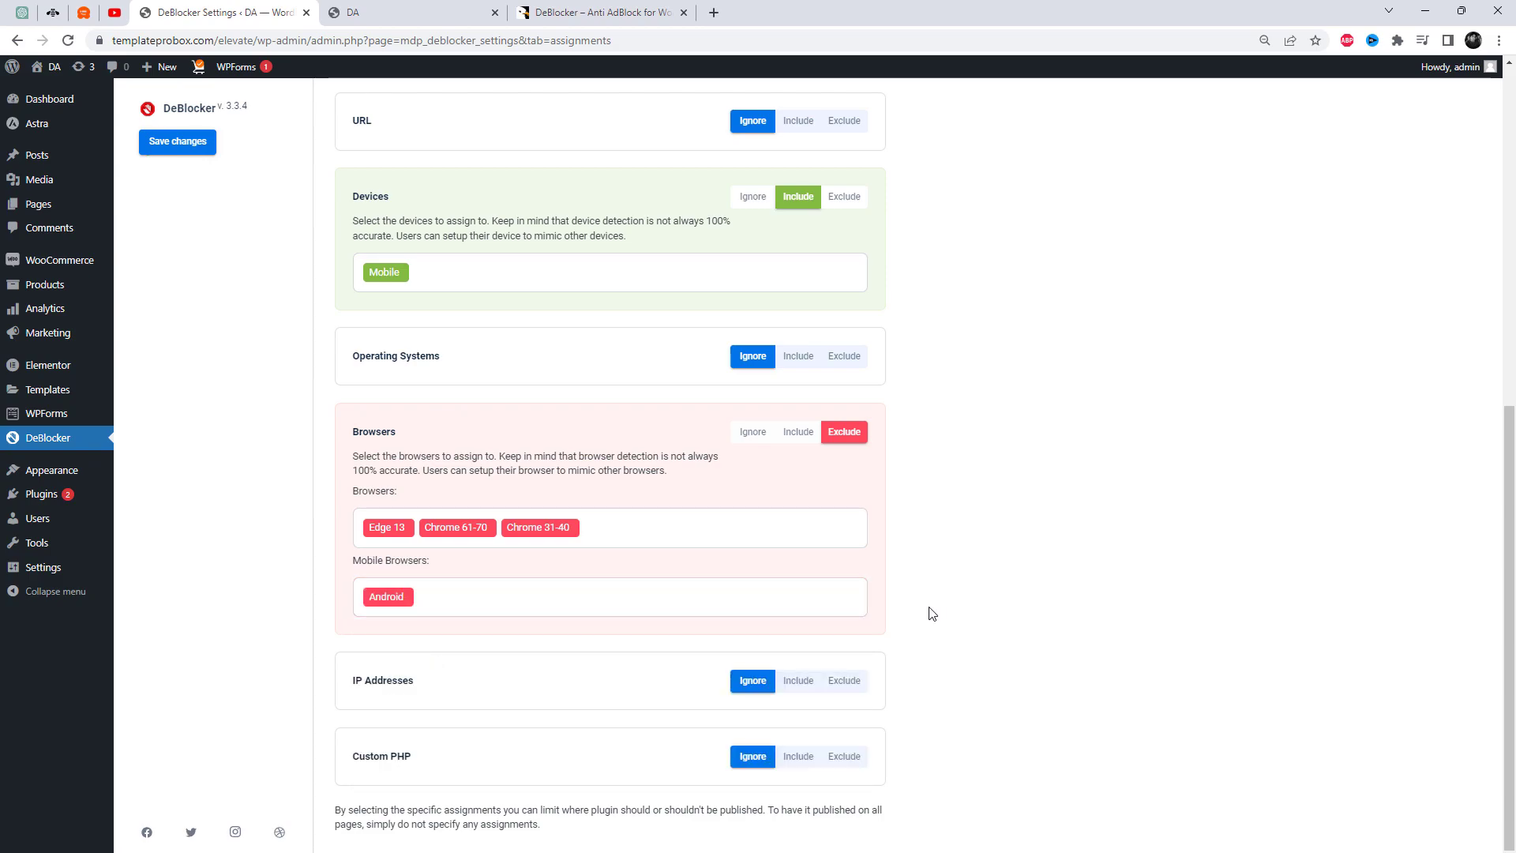
Save the assignments settings and open the plugin's General settings.
scroll(896, 764, up, 8)
click(179, 145)
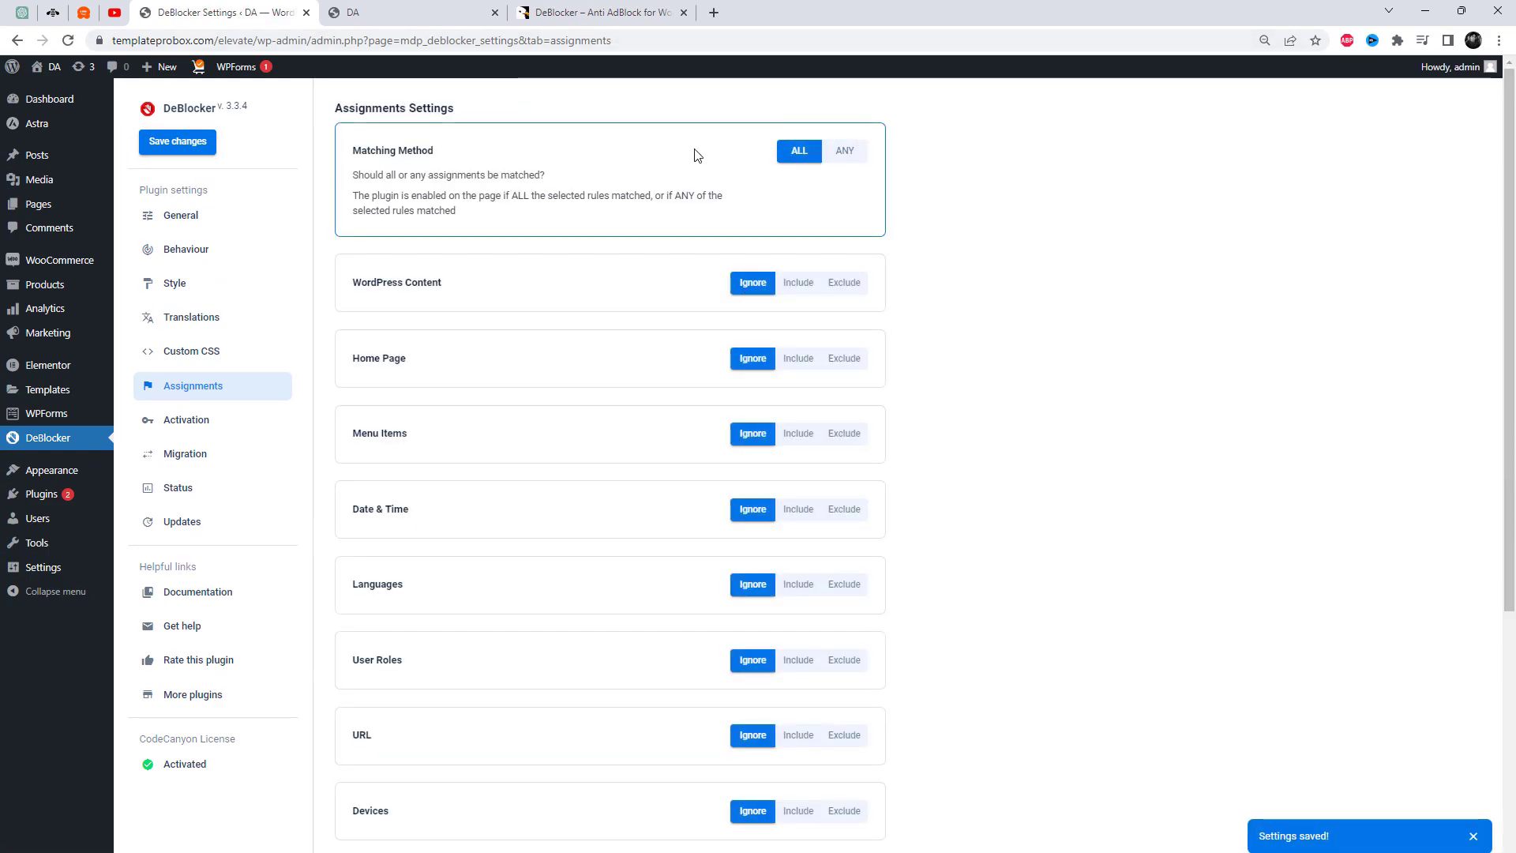
click(184, 222)
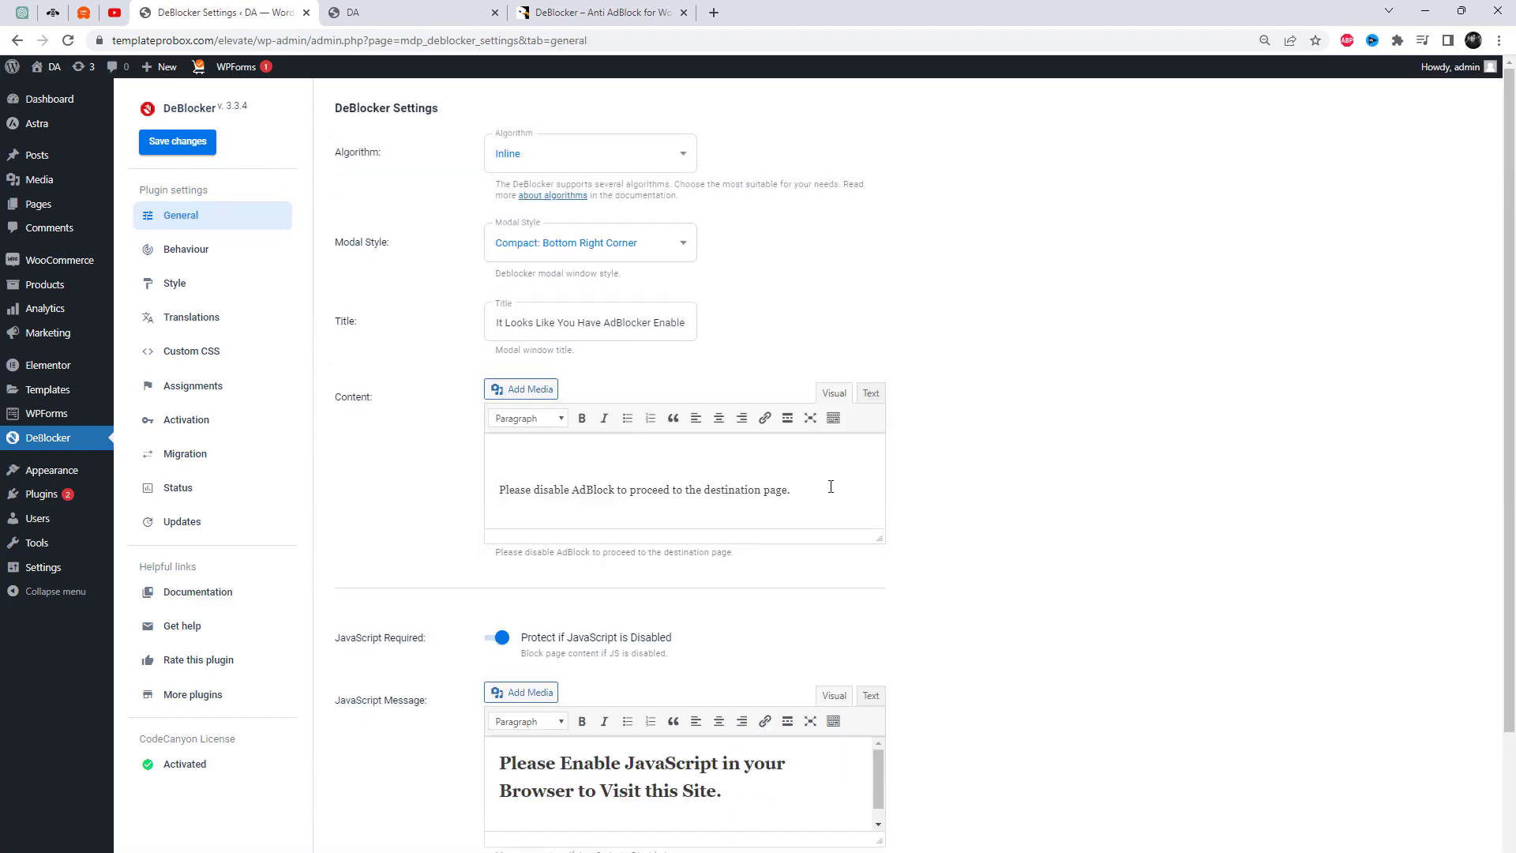
Set the popup's Modal Style to Compact and save the plugin's General settings.
click(600, 263)
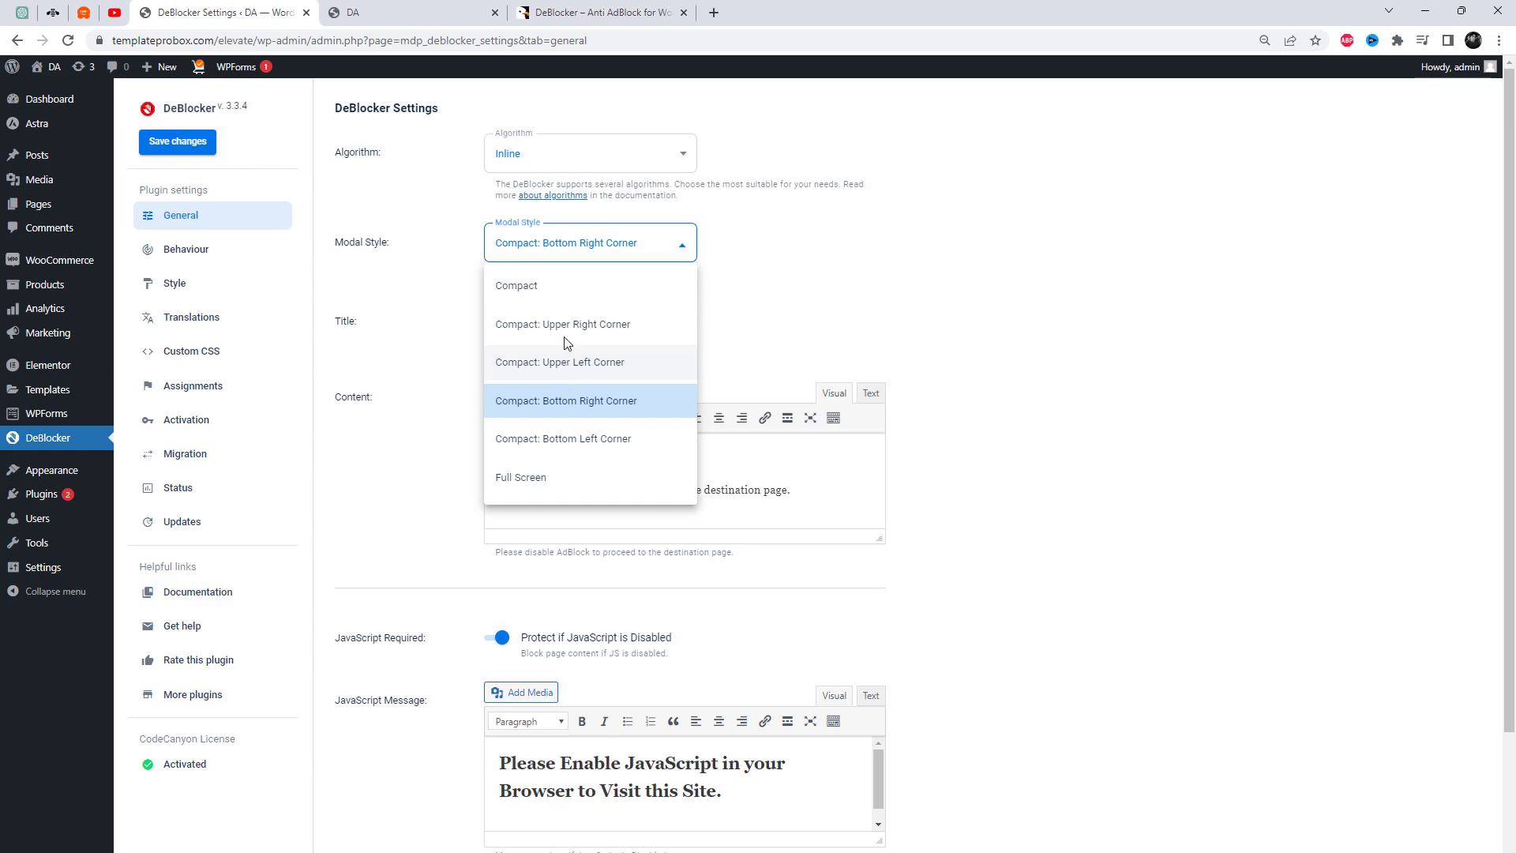
click(569, 304)
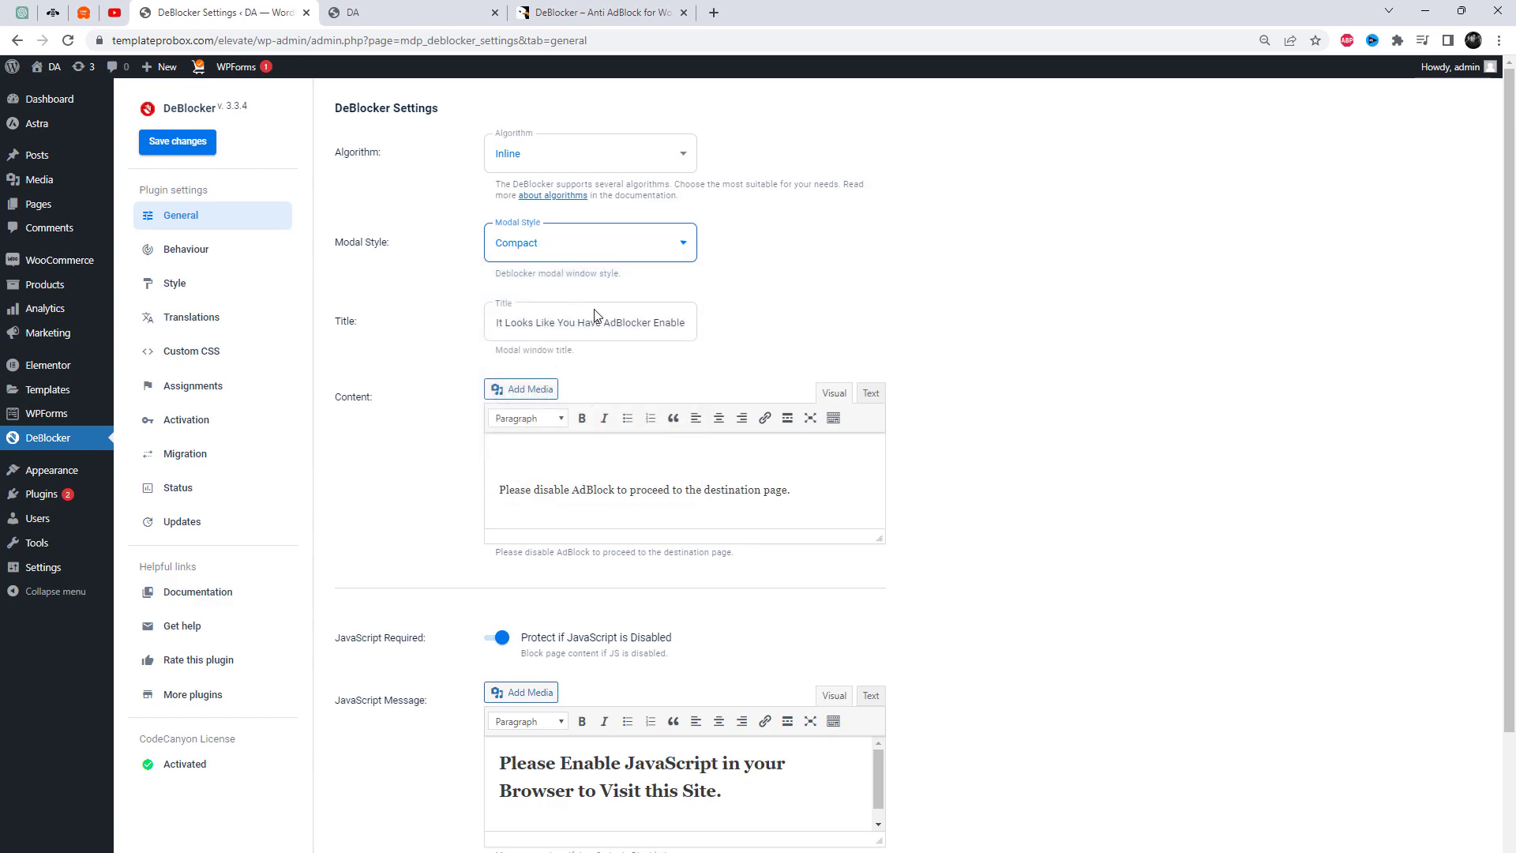
scroll(914, 569, down, 2)
click(185, 152)
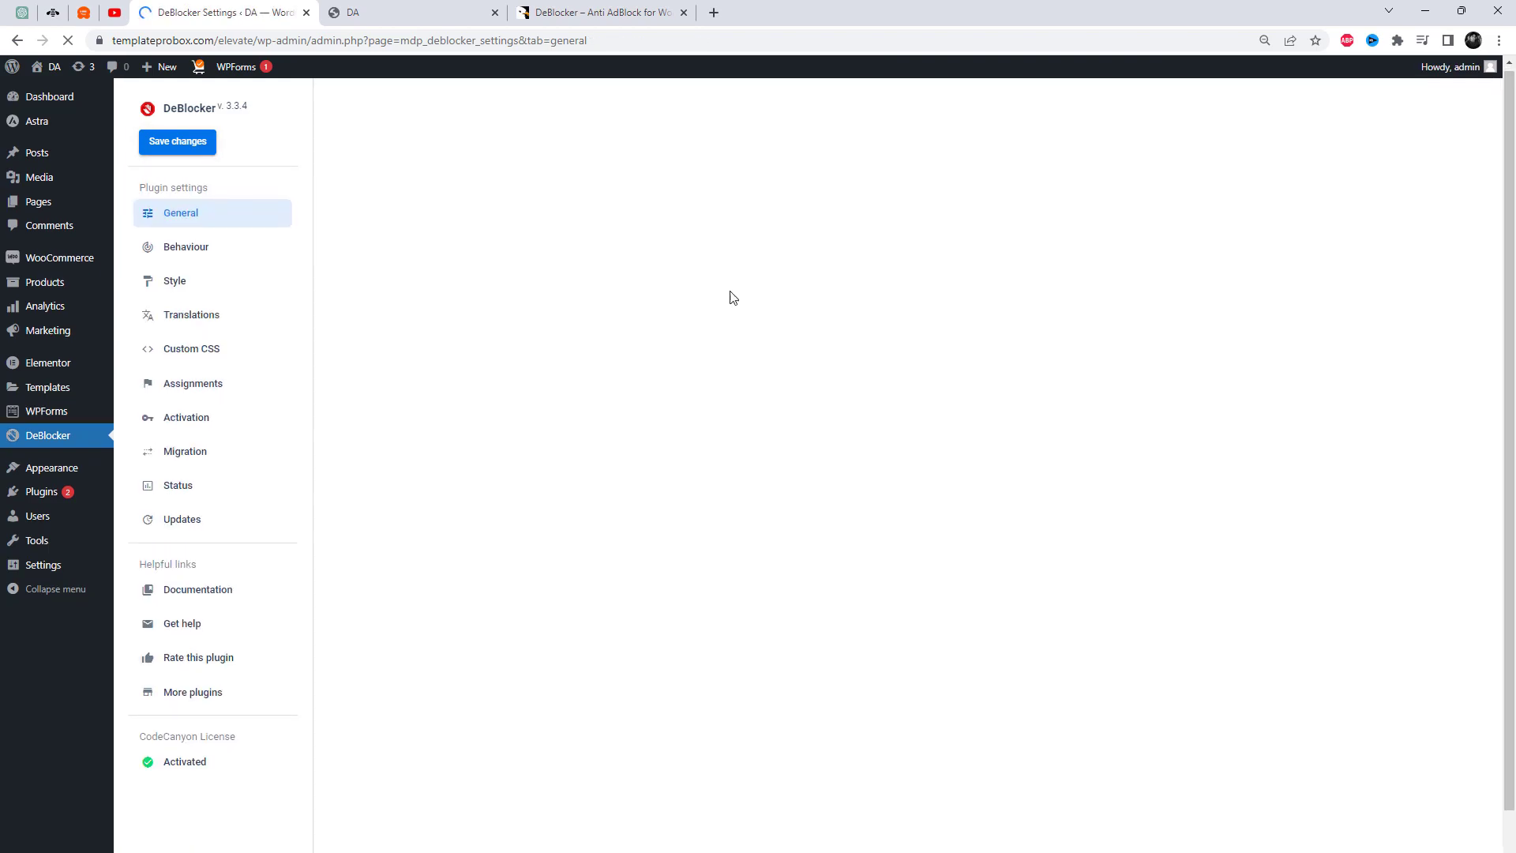
Reload the site's front page to check the ad-blocker popup with the new style, and close the popup.
click(387, 10)
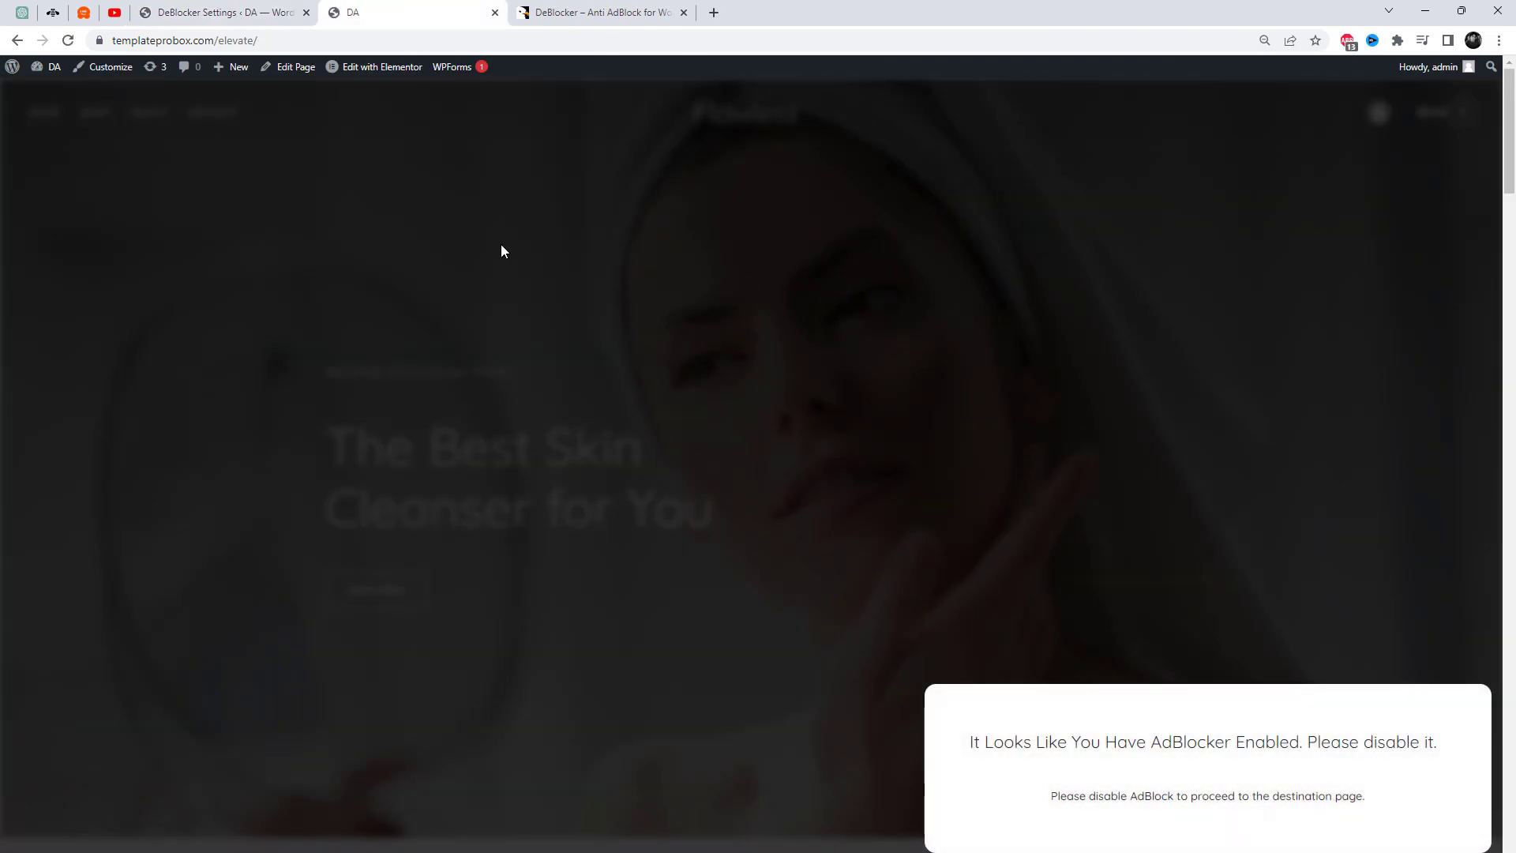
click(558, 36)
key(Return)
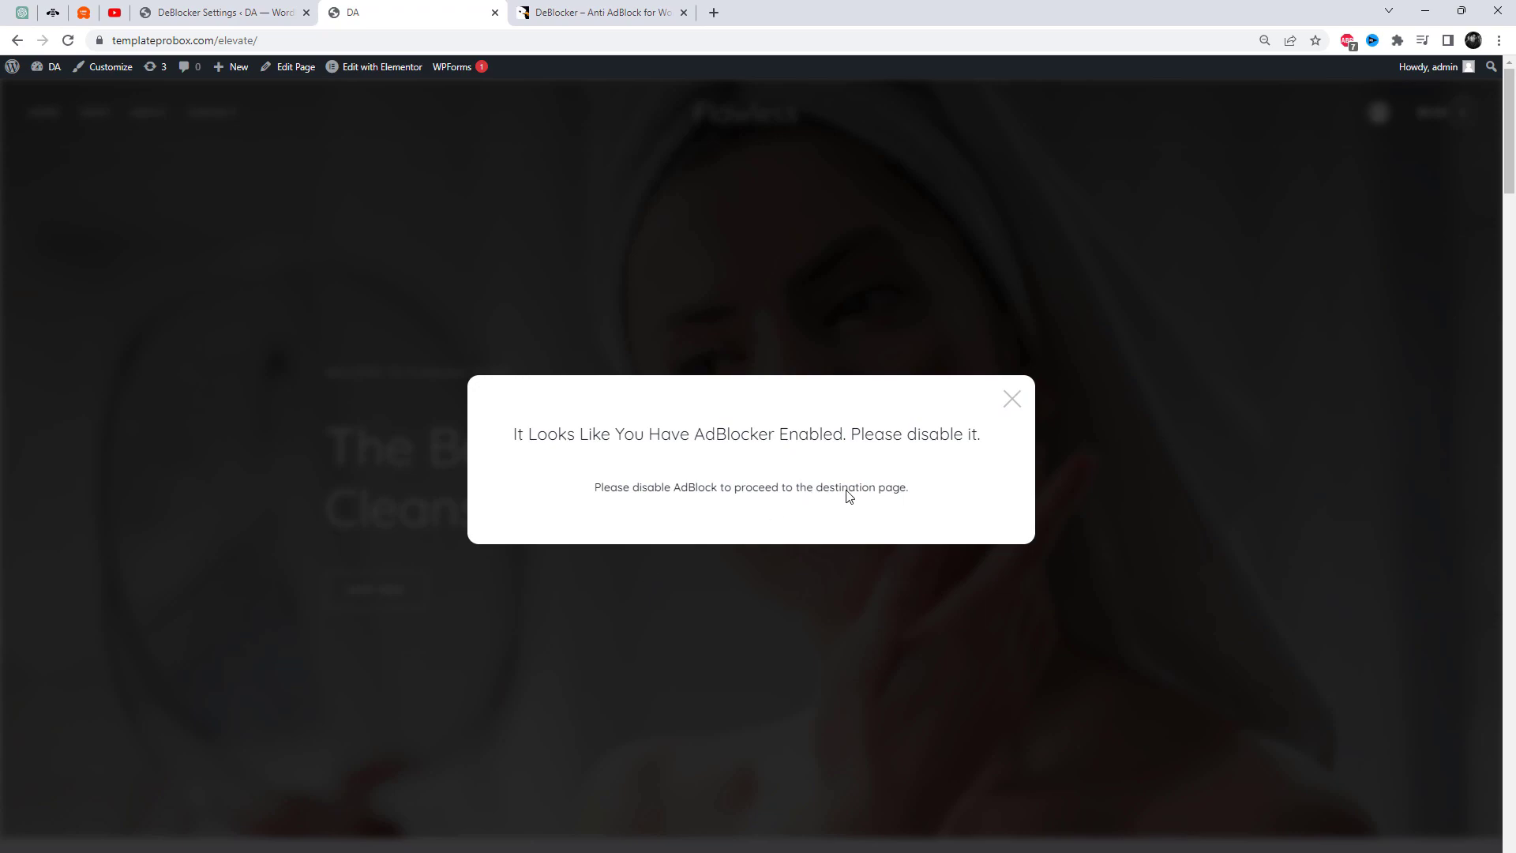
click(1012, 400)
Turn off Adblock Plus blocking for this website and refresh the page to apply it.
click(1349, 43)
click(1327, 139)
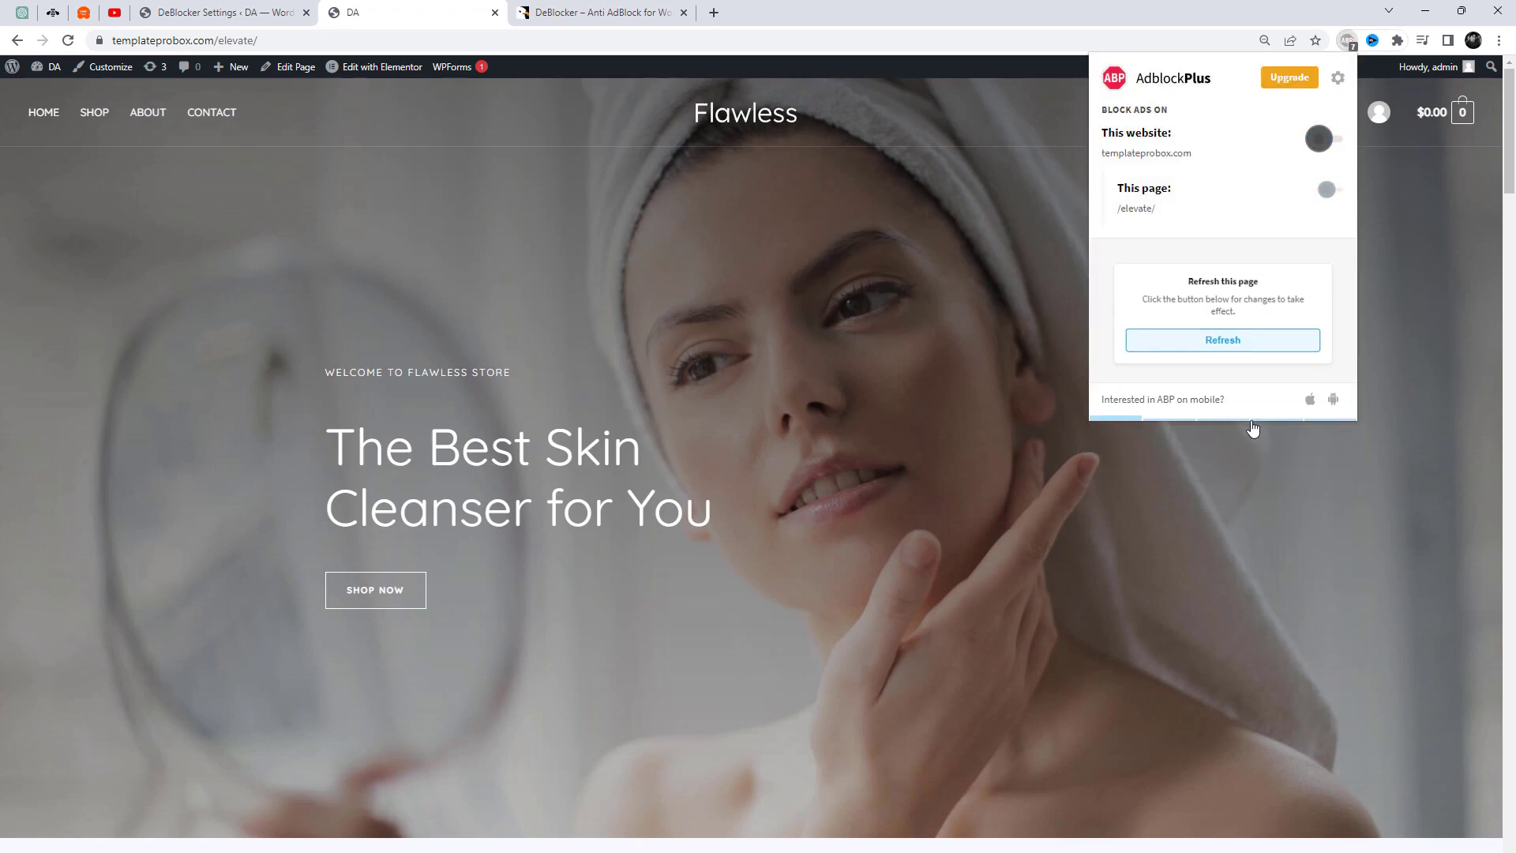
click(1222, 339)
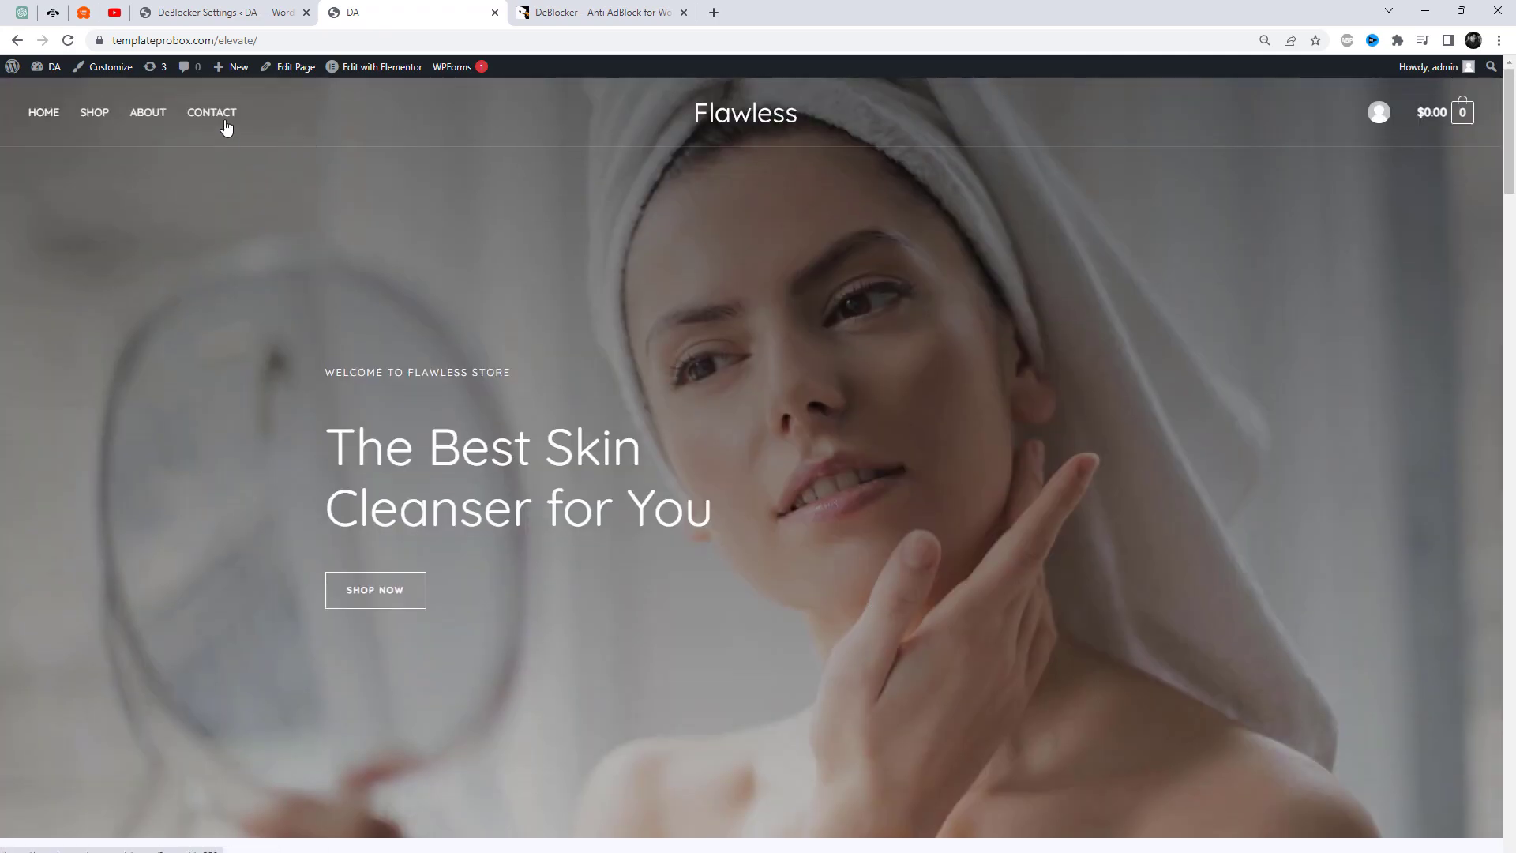
Open the site's Contact page and look through it with the ad blocker turned off.
click(225, 122)
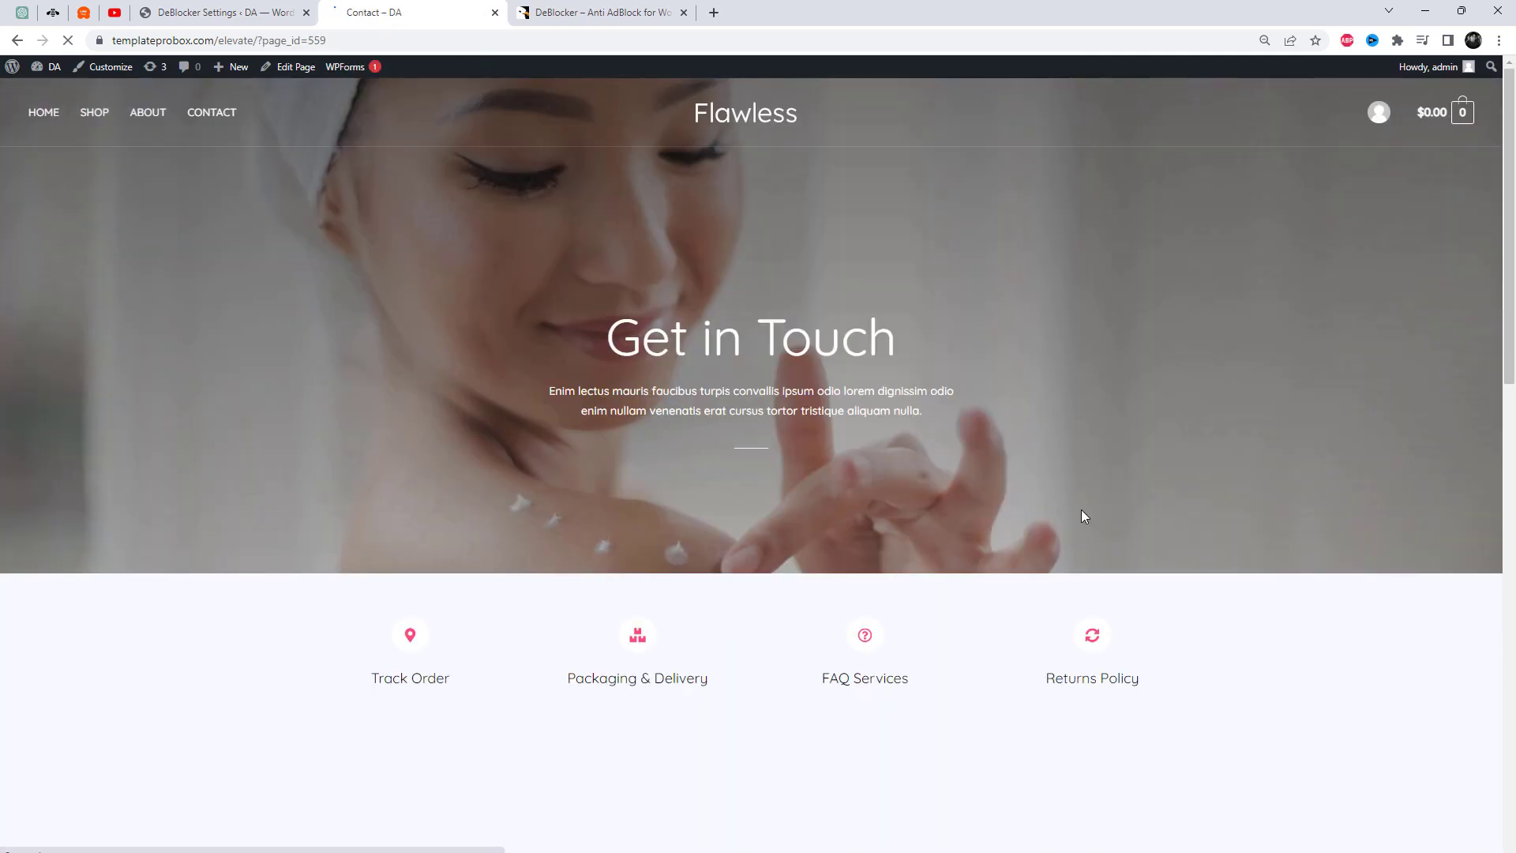
scroll(1082, 510, down, 8)
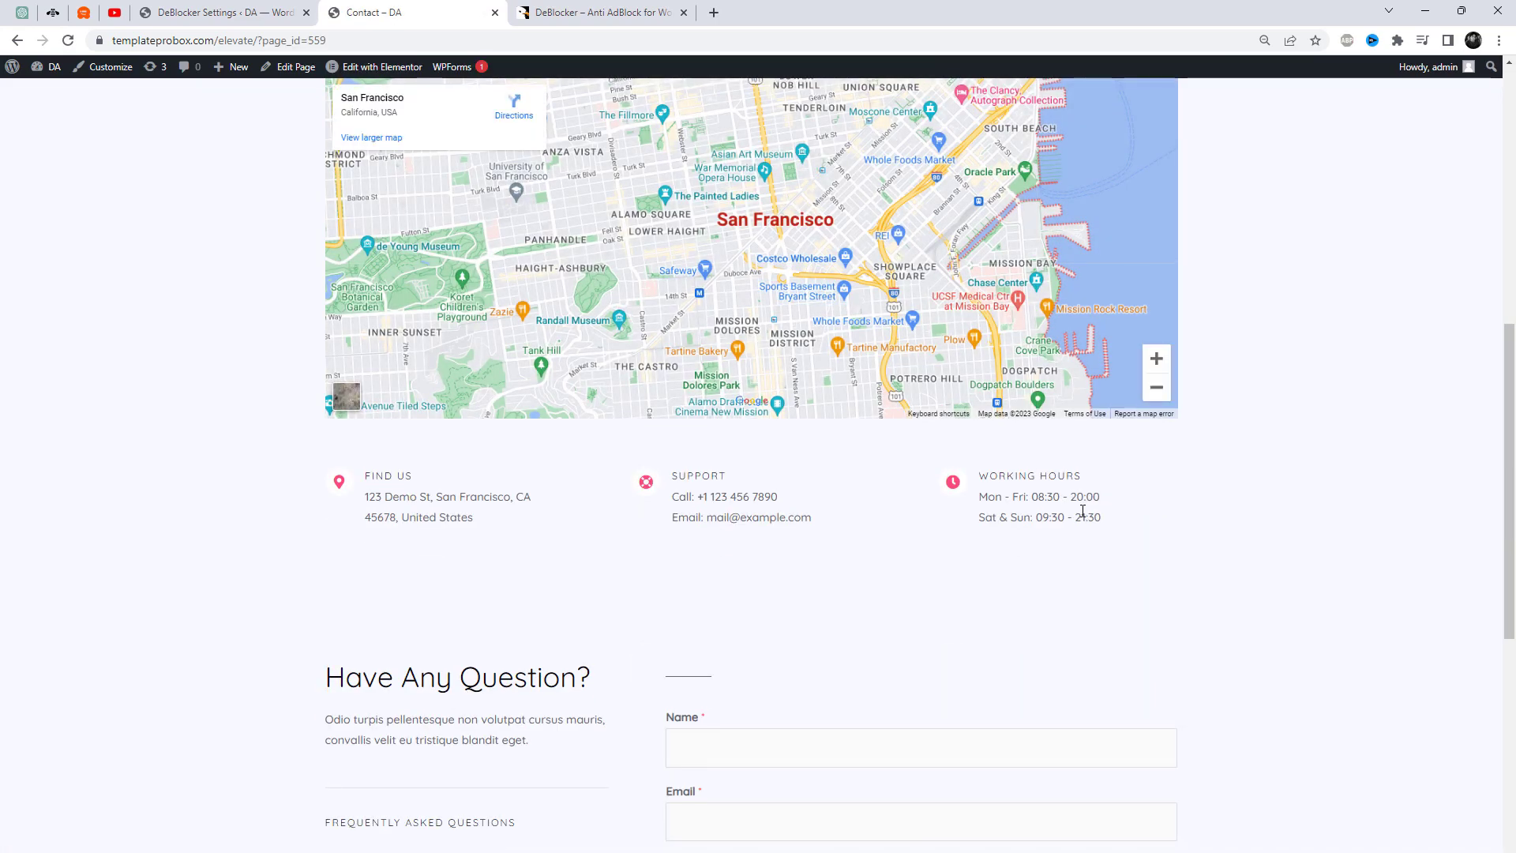
scroll(1082, 510, up, 10)
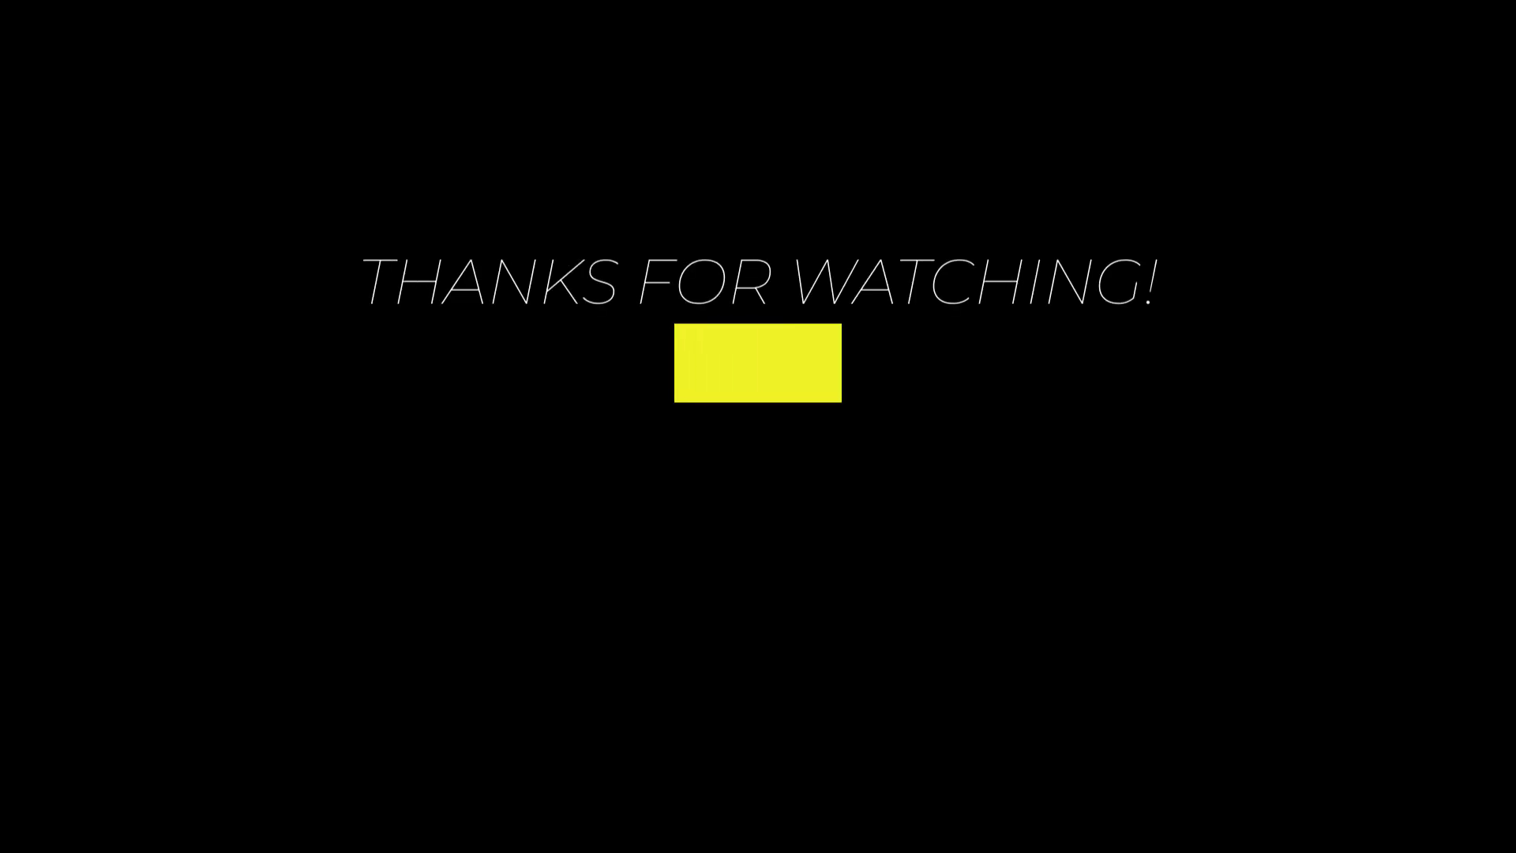